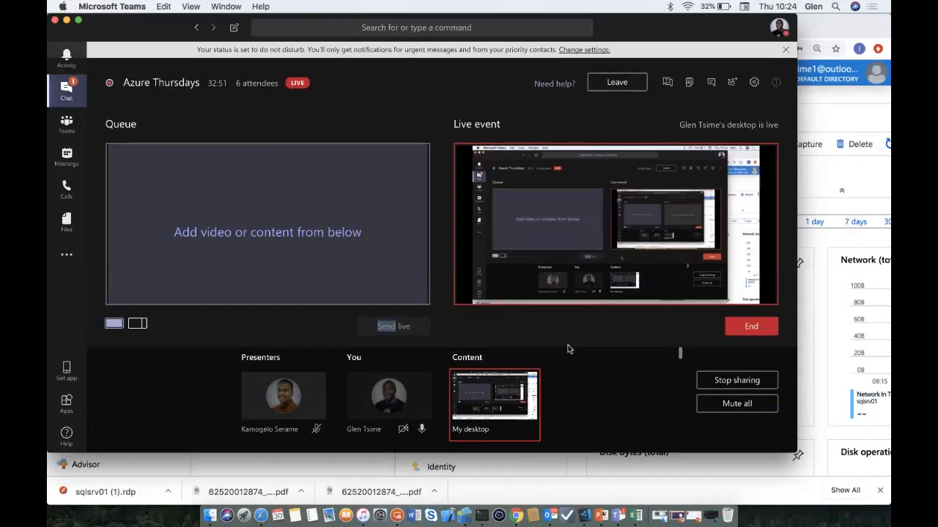
- Open the running sqlsrv01 VM's overview (Standard DS2 v2) and scroll to its CPU chart
left_click(68, 21)
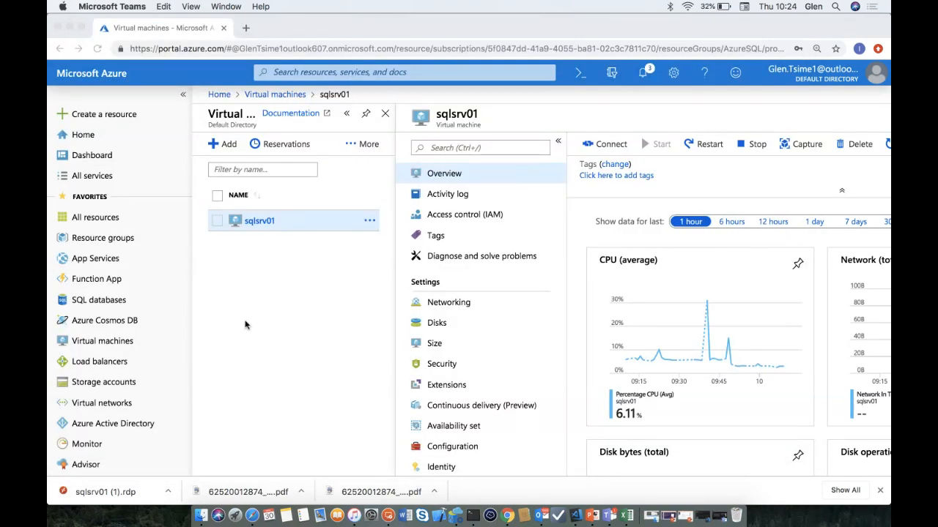
left_click(117, 342)
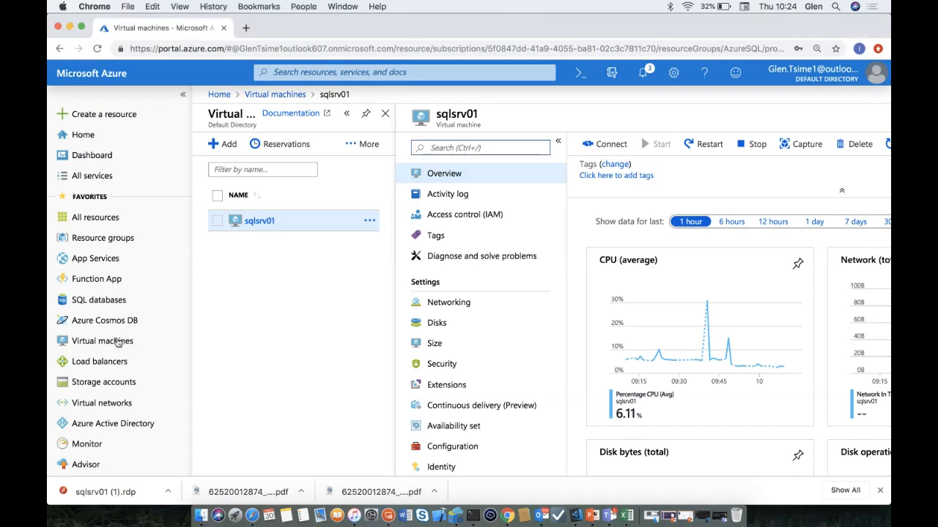
left_click(117, 342)
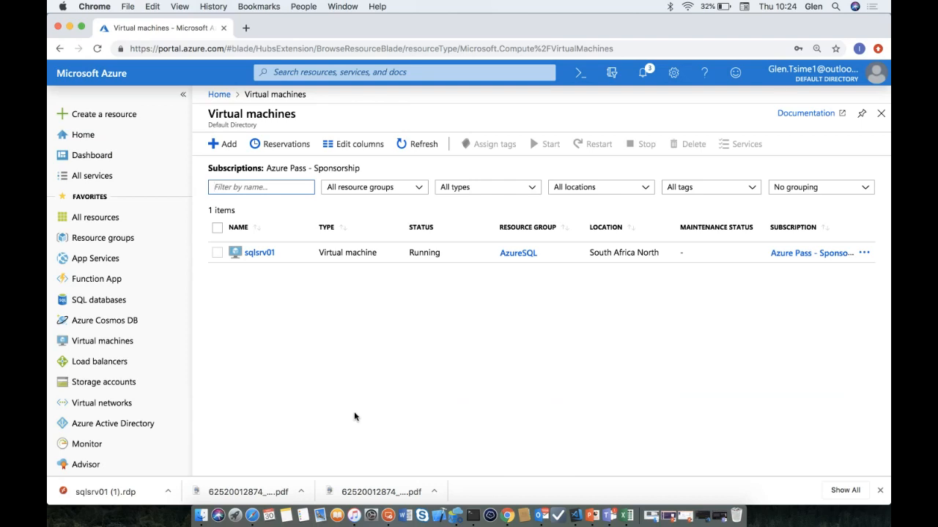
left_click(259, 253)
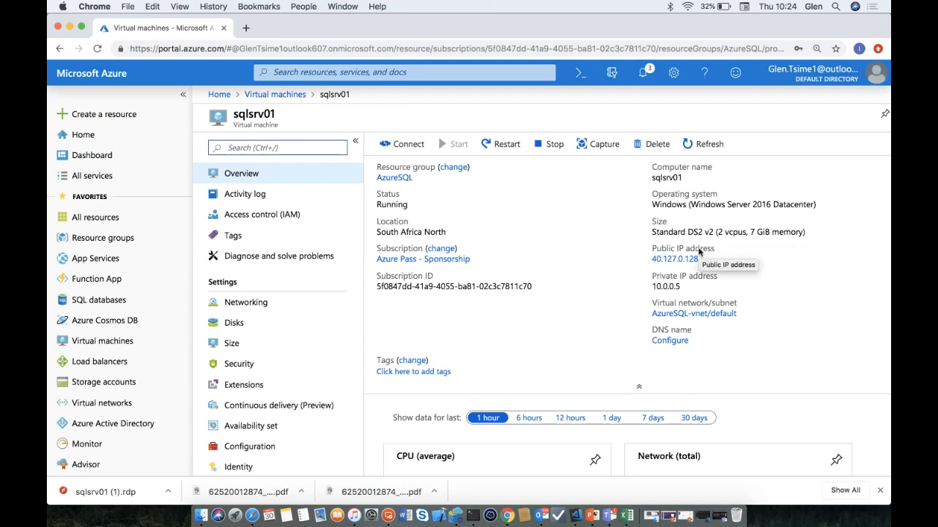
scroll(700, 249, "down", 3)
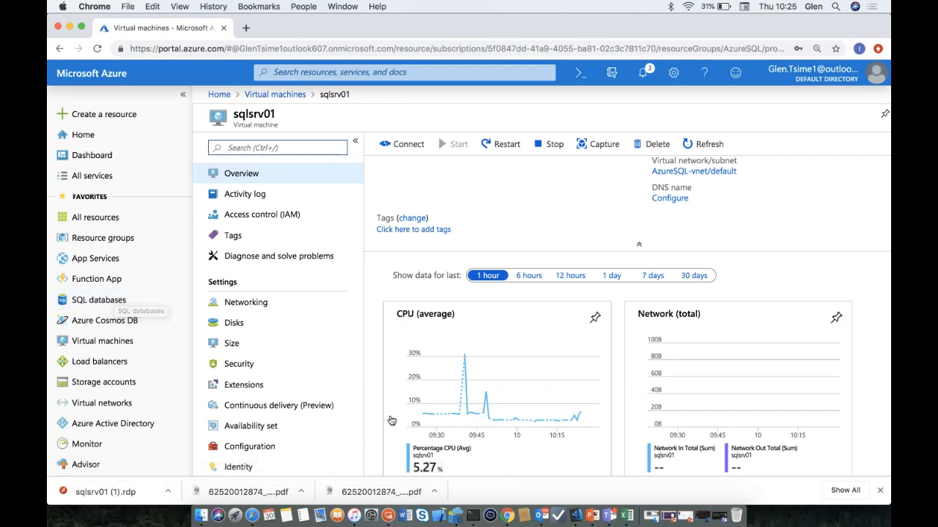
- Put the sqlsrv01 remote session in full screen and bring up SQL Server Management Studio
left_click(388, 517)
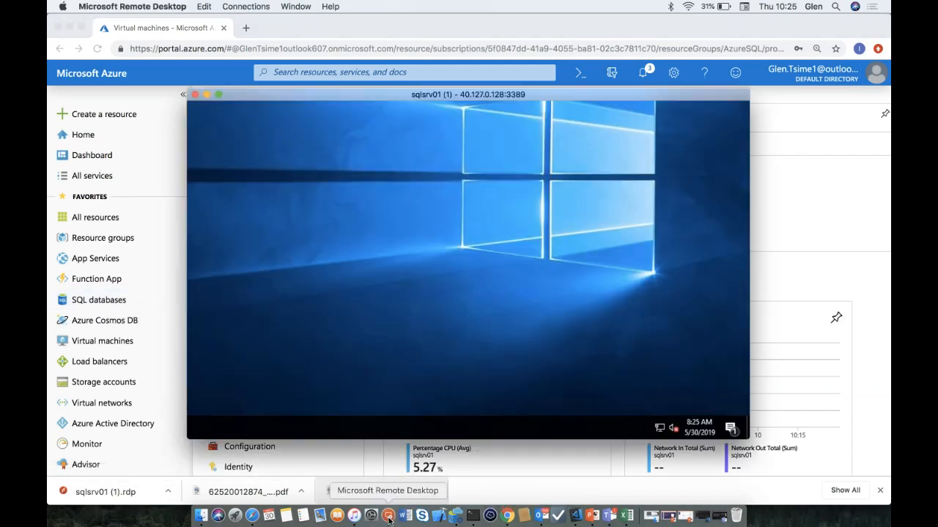
left_click(219, 96)
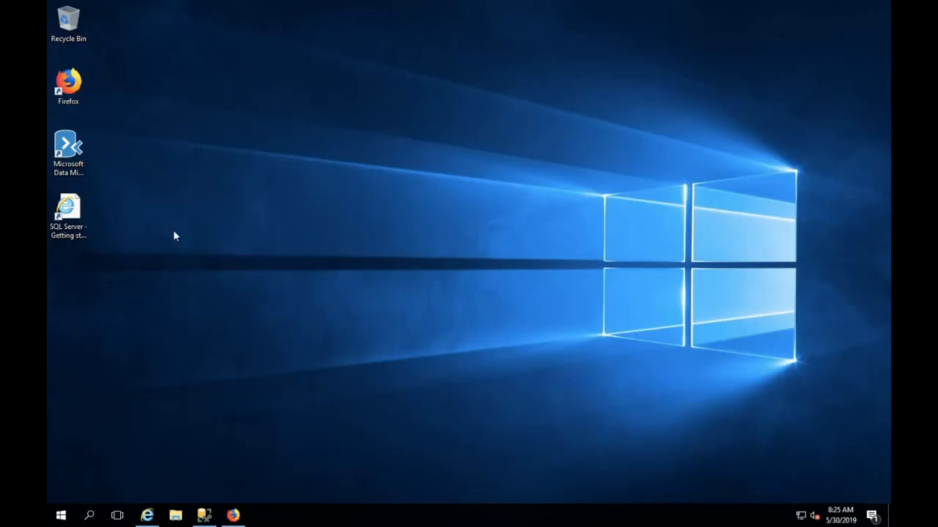
left_click(204, 515)
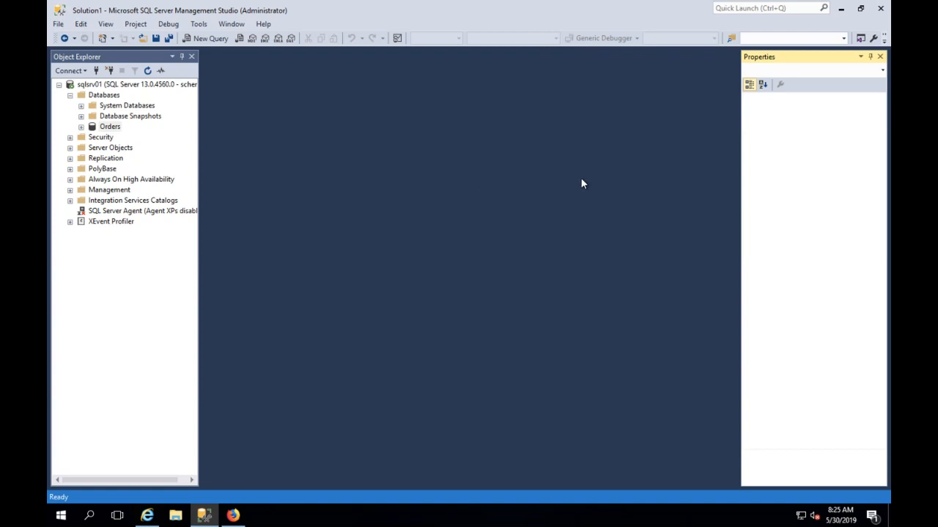
- Run a new query SELECT * FROM Orders against the Orders database
right_click(109, 127)
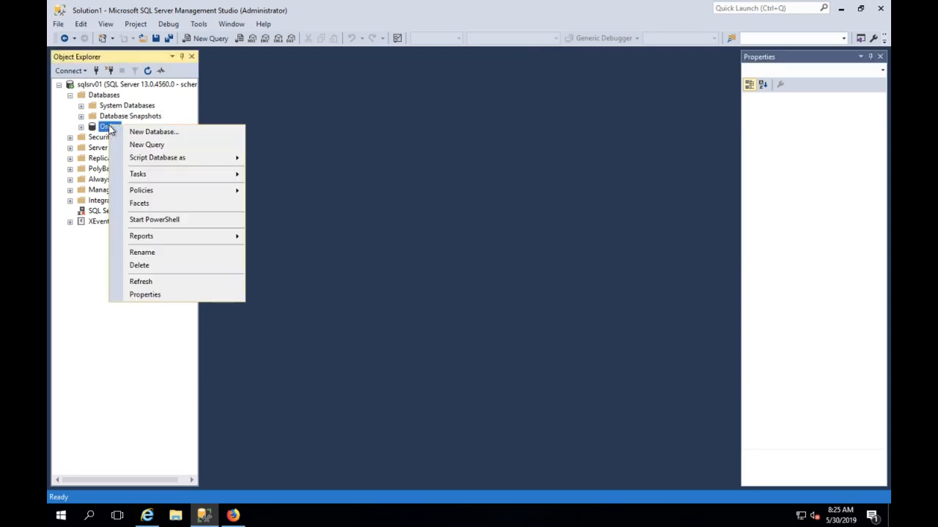
left_click(135, 144)
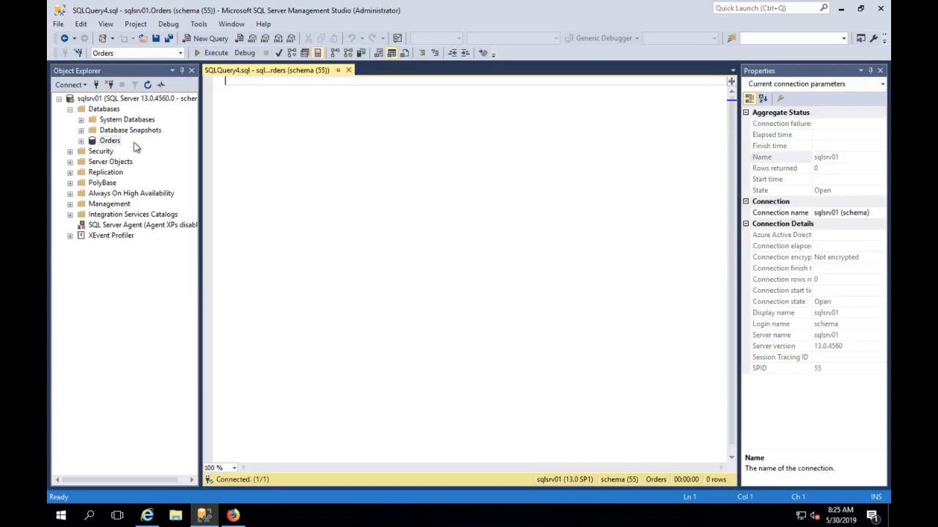
type("SELECT ")
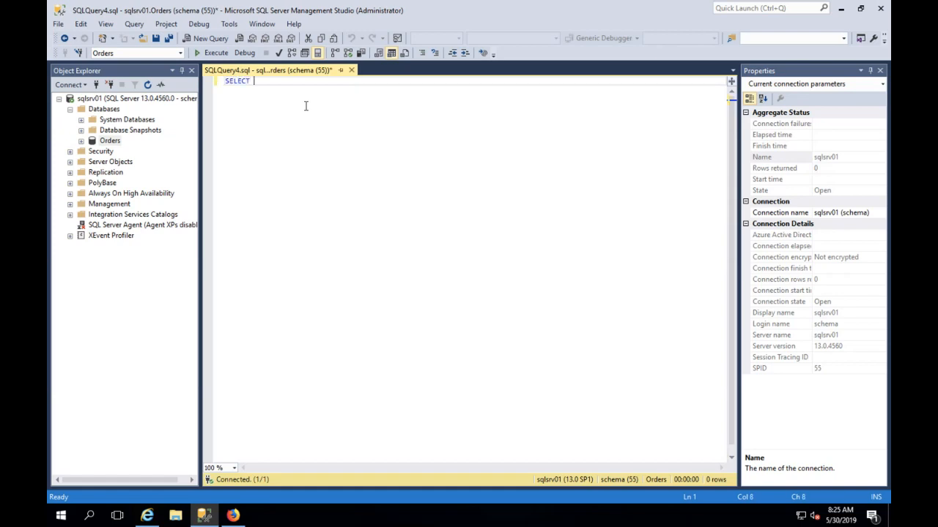
type("* FROM Orders")
double_click(311, 96)
left_click_drag(316, 89, 241, 81)
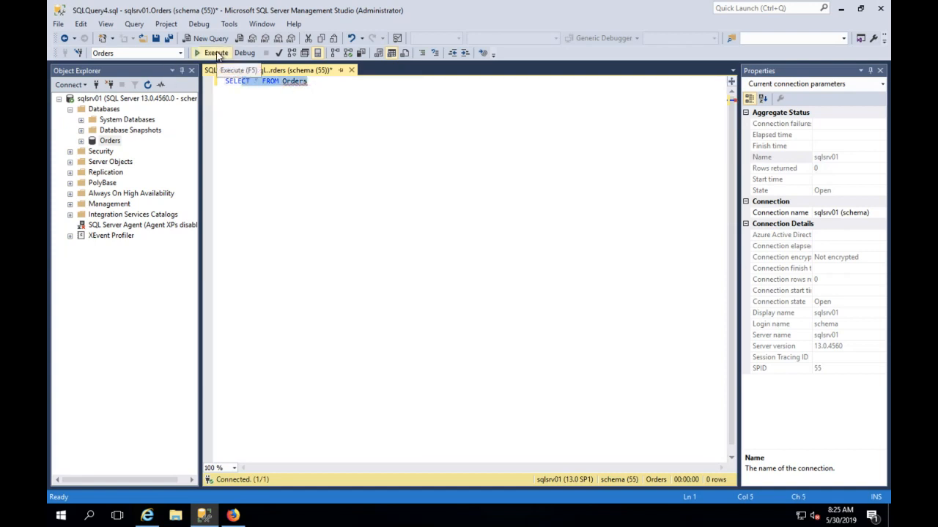
left_click(310, 81)
left_click_drag(309, 82, 220, 88)
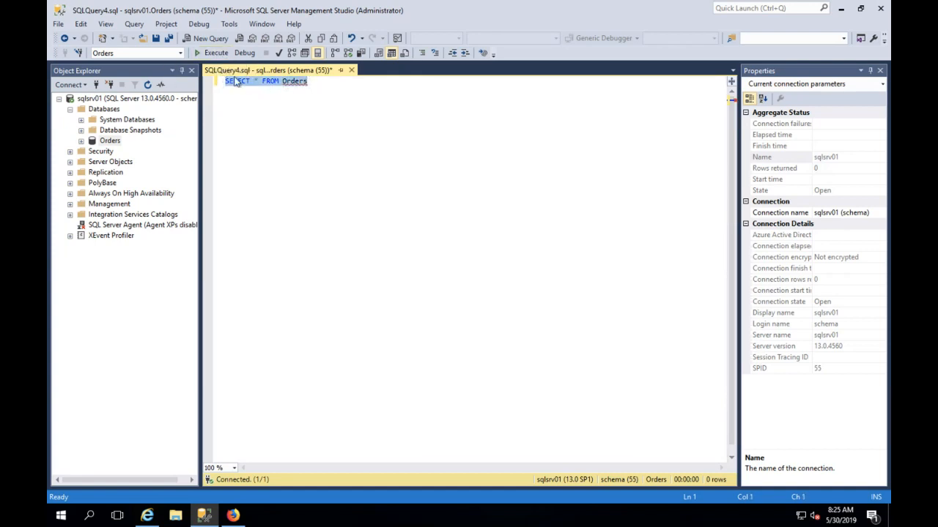
left_click(210, 53)
- Scroll through the 174 returned rows, then minimize Management Studio
scroll(334, 381, "down", 5)
scroll(334, 396, "down", 1)
scroll(334, 395, "up", 5)
scroll(333, 396, "up", 1)
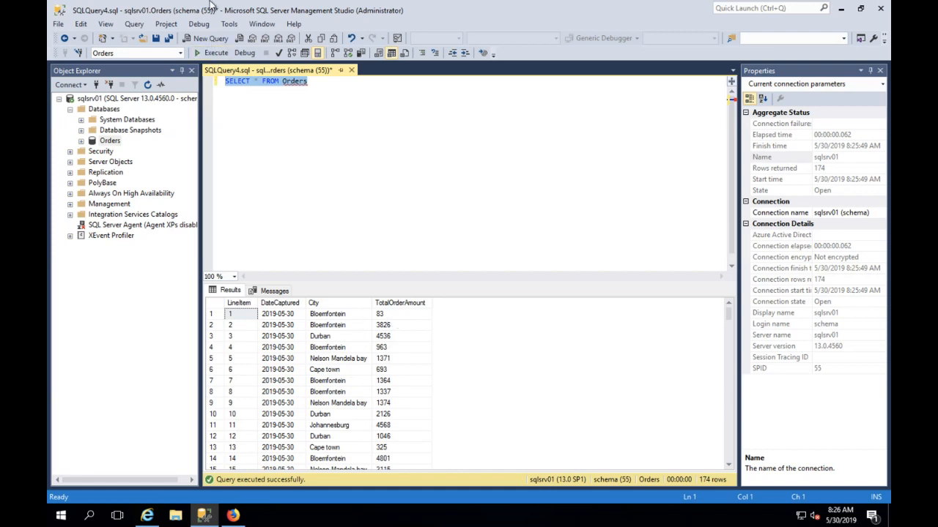
left_click(842, 8)
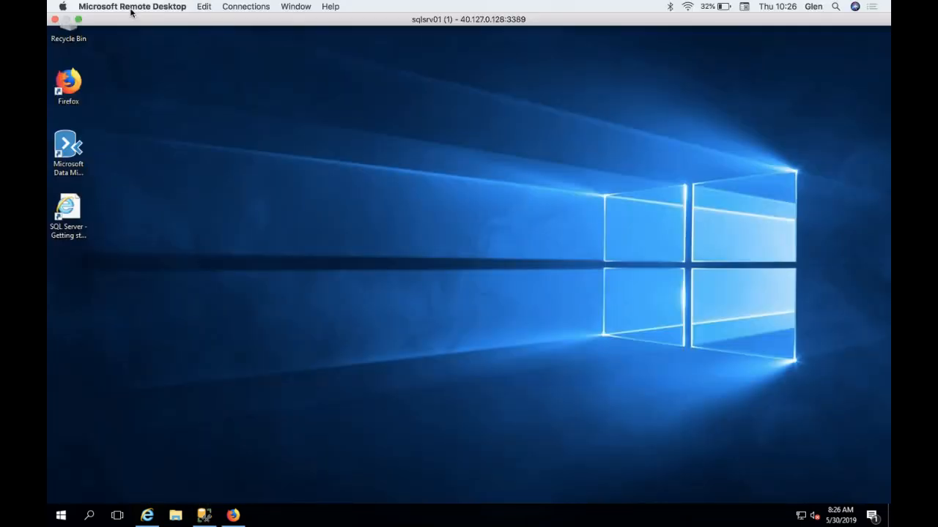
- Switch to App.ps1 in VS Code and enlarge the editor by shrinking the terminal
left_click(79, 20)
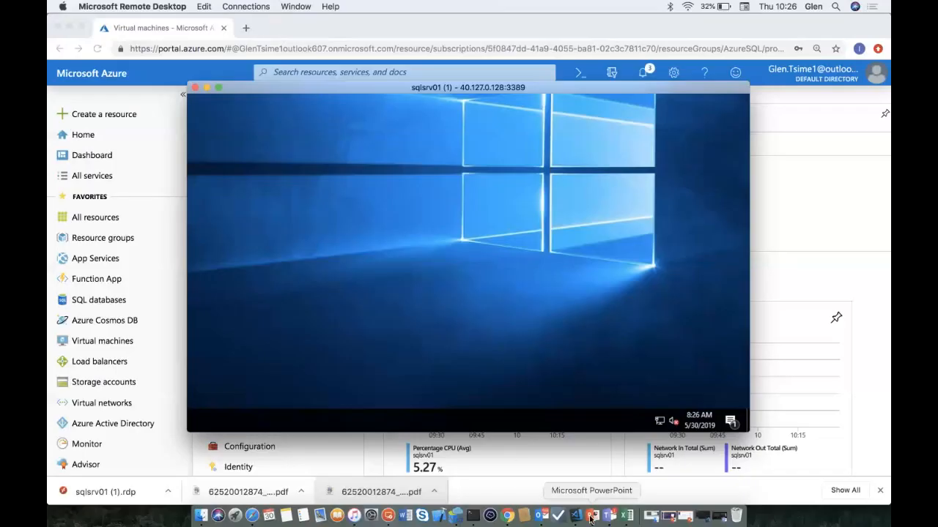
left_click(576, 515)
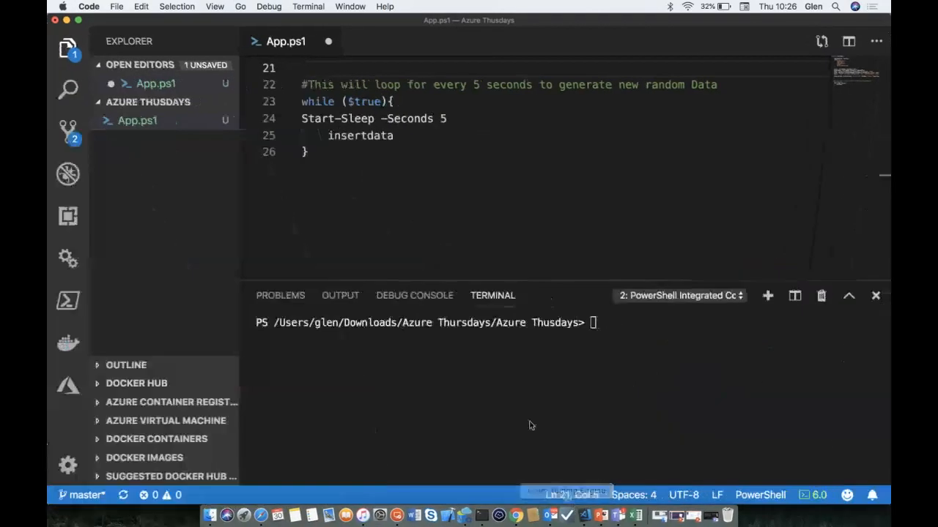
scroll(436, 190, "up", 7)
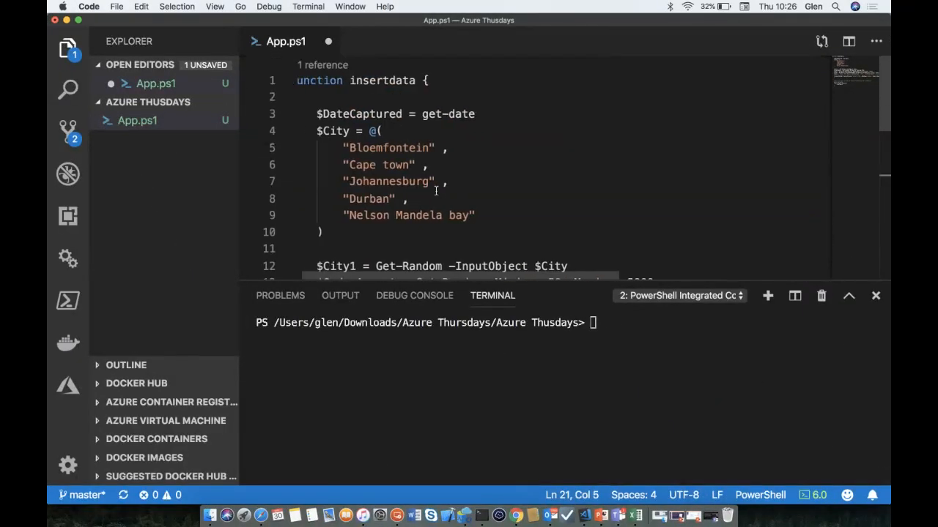
left_click_drag(438, 282, 437, 416)
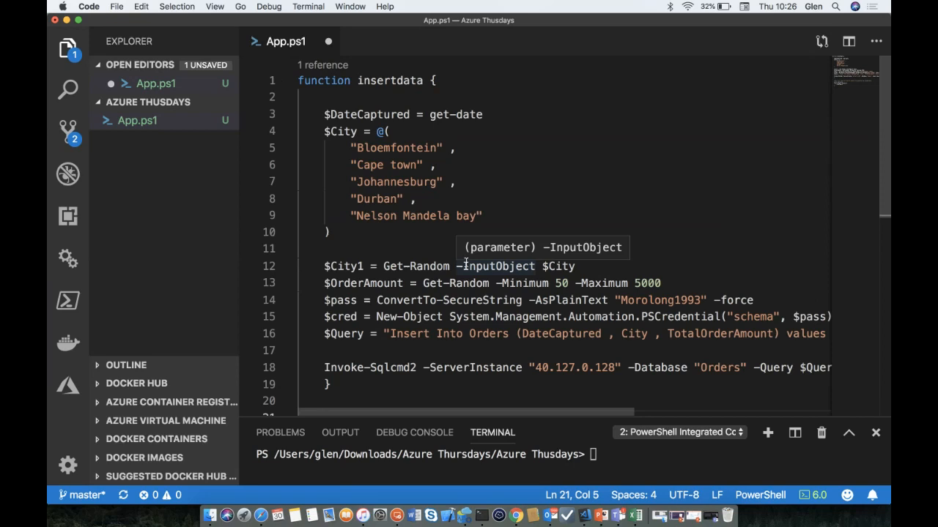
- Highlight the get-date call, the city name list and the Get-Random calls in insertdata
left_click(469, 183)
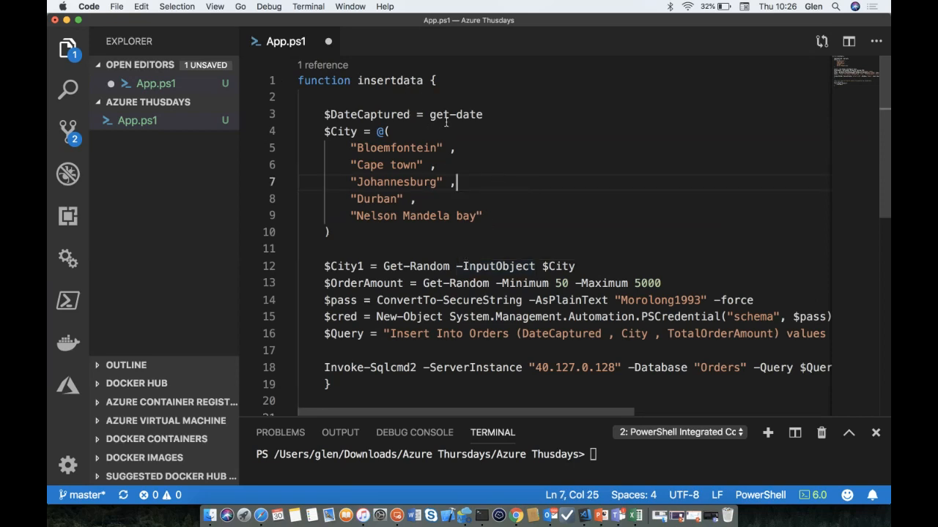
left_click_drag(429, 115, 475, 115)
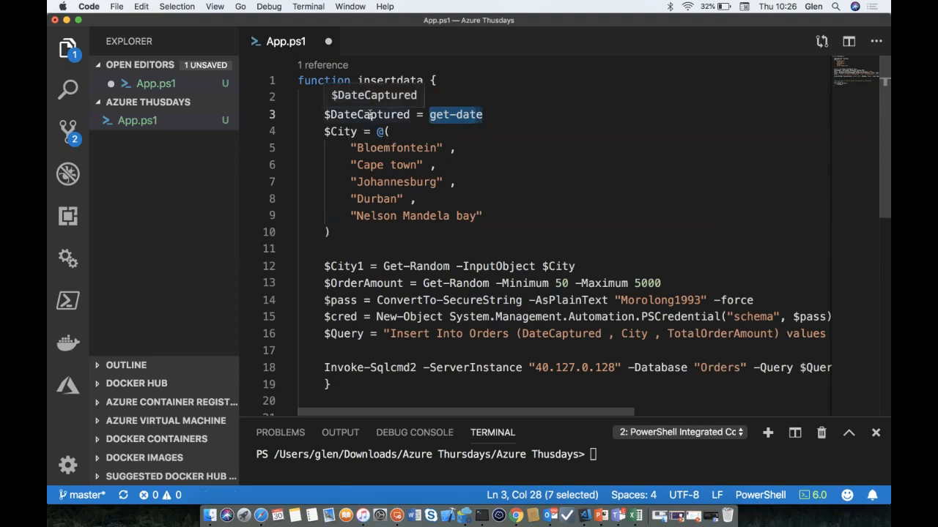
left_click_drag(344, 233, 318, 131)
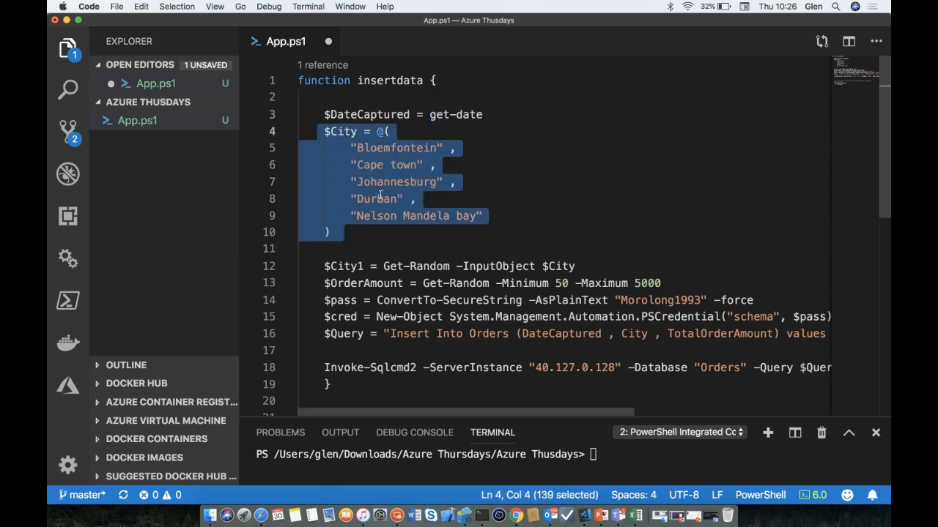
left_click(379, 234)
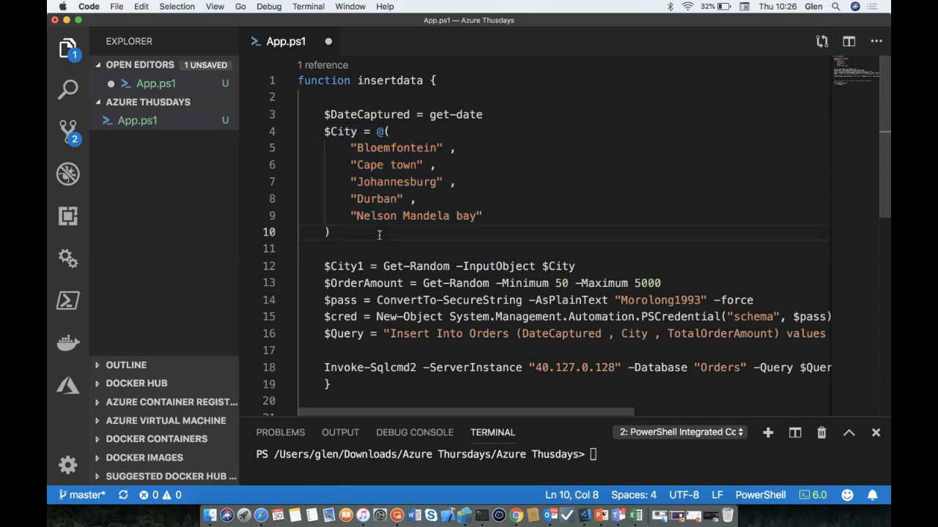
left_click_drag(385, 269, 451, 268)
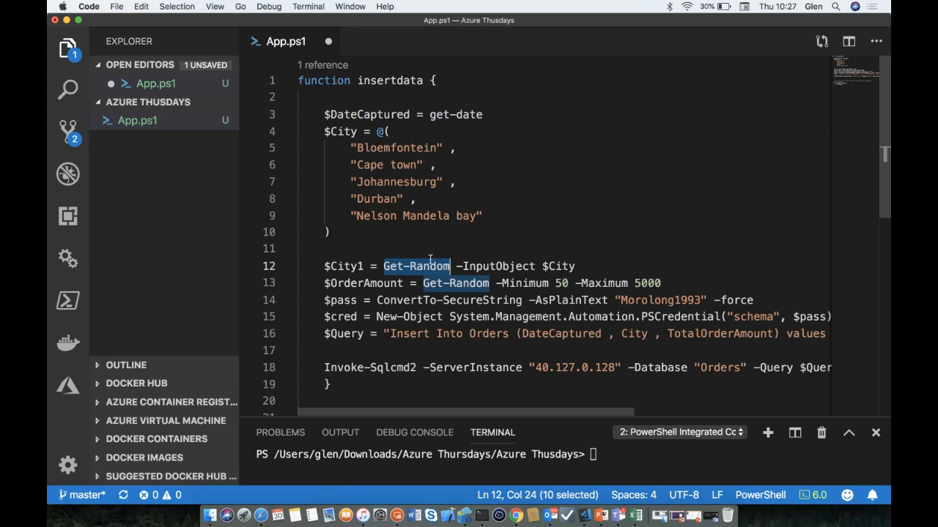
mouse_move(402, 271)
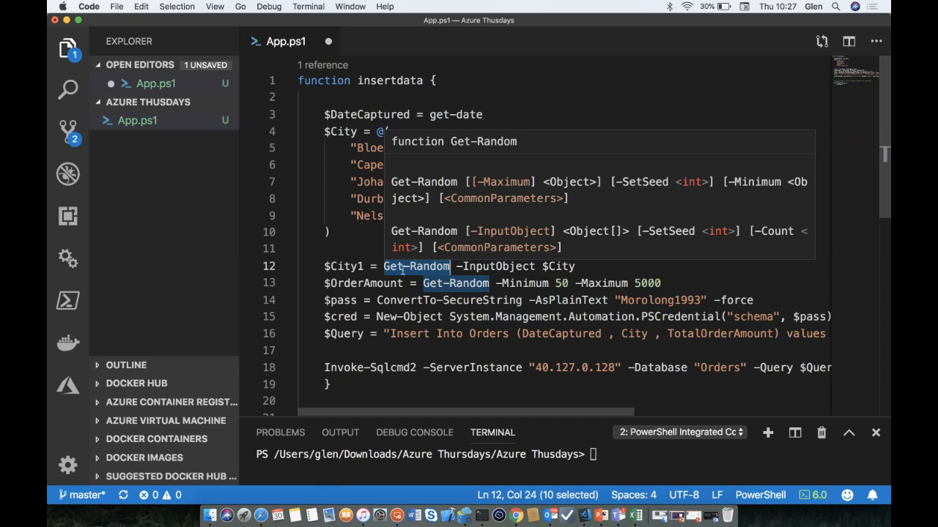
left_click(423, 227)
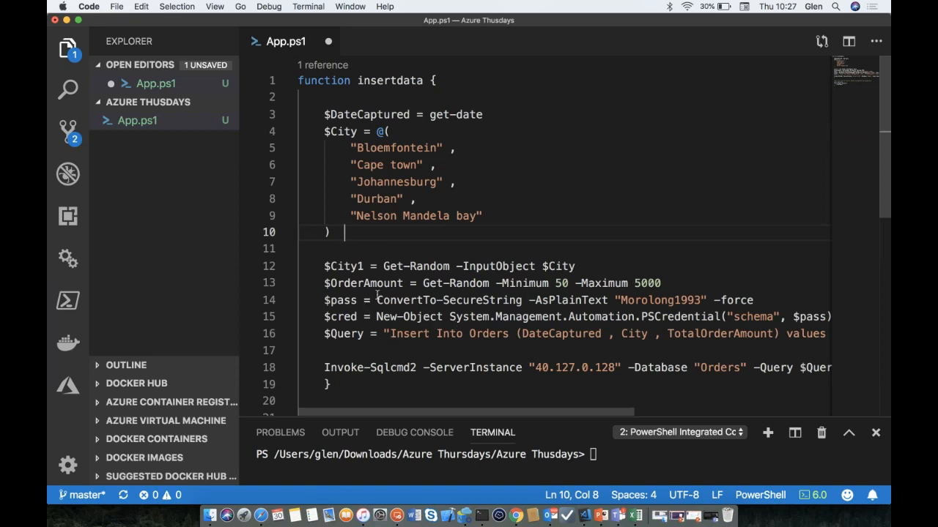
- Scroll through App.ps1 to review insertdata and the 5-second loop at its end
scroll(515, 308, "down", 4)
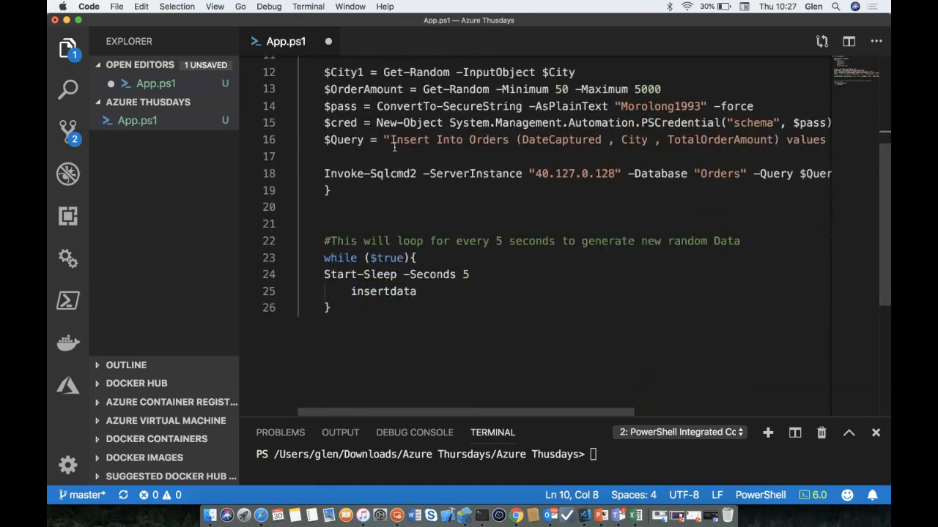
scroll(395, 147, "right", 3)
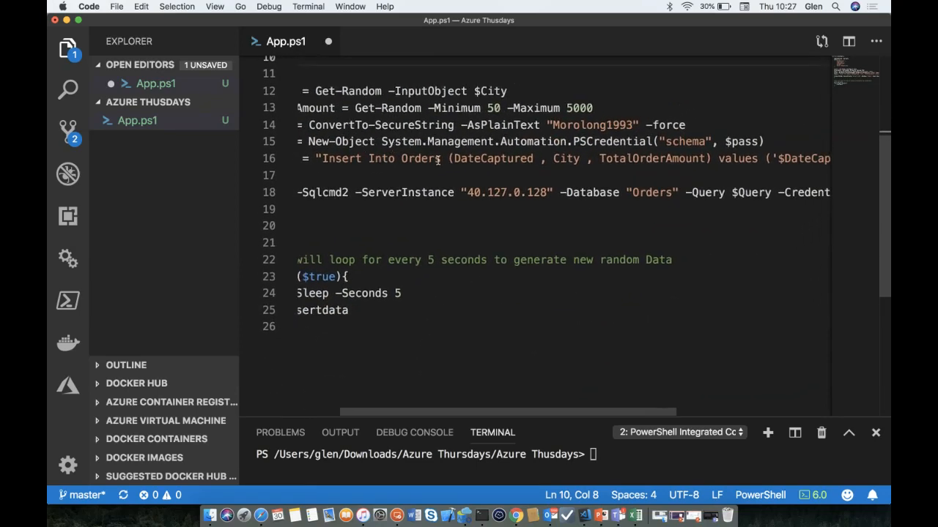
scroll(496, 162, "right", 3)
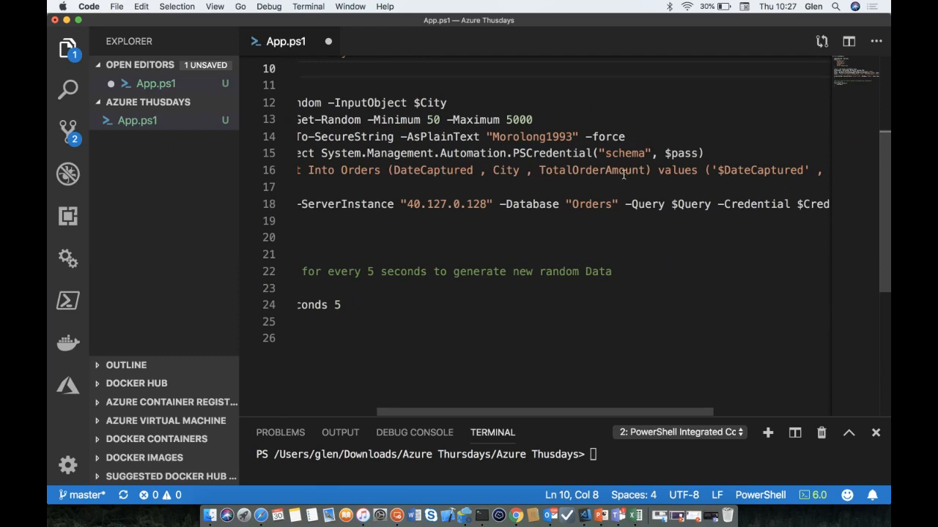
scroll(624, 174, "right", 8)
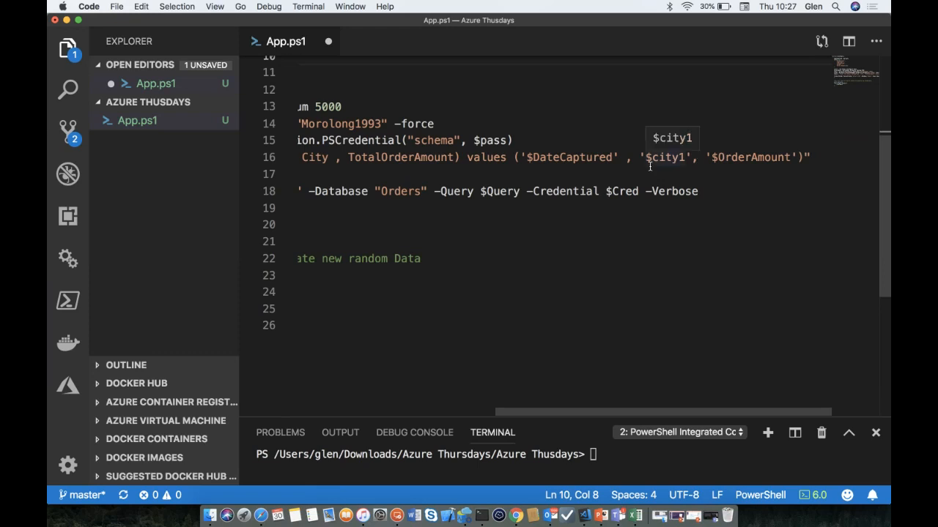
scroll(651, 166, "left", 8)
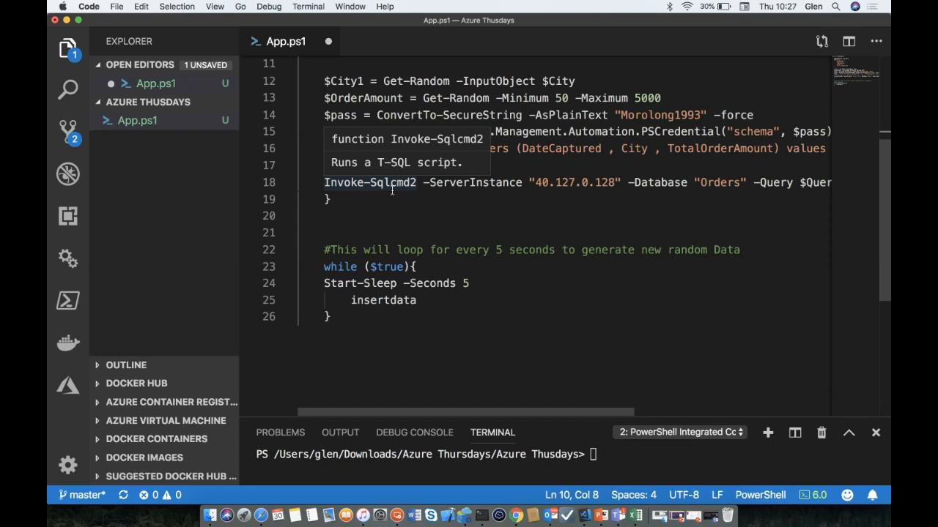
scroll(392, 190, "down", 4)
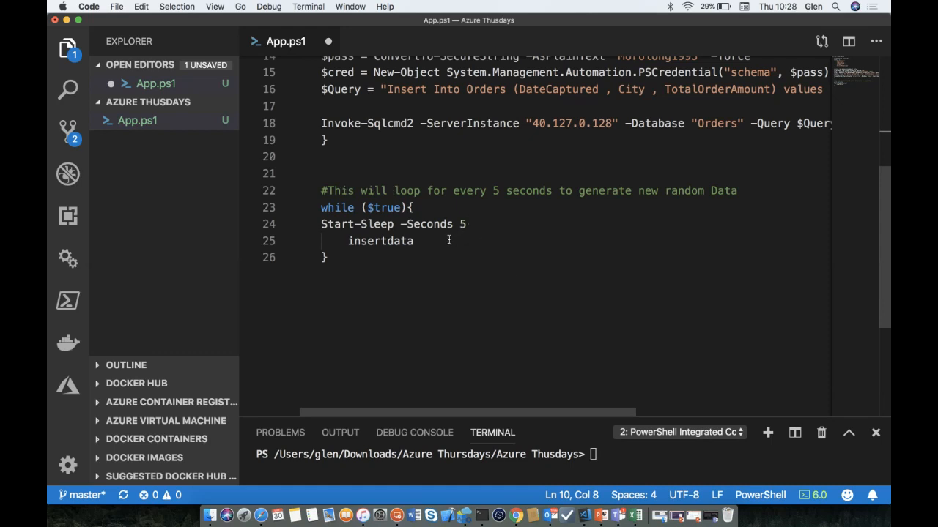
left_click_drag(420, 244, 349, 242)
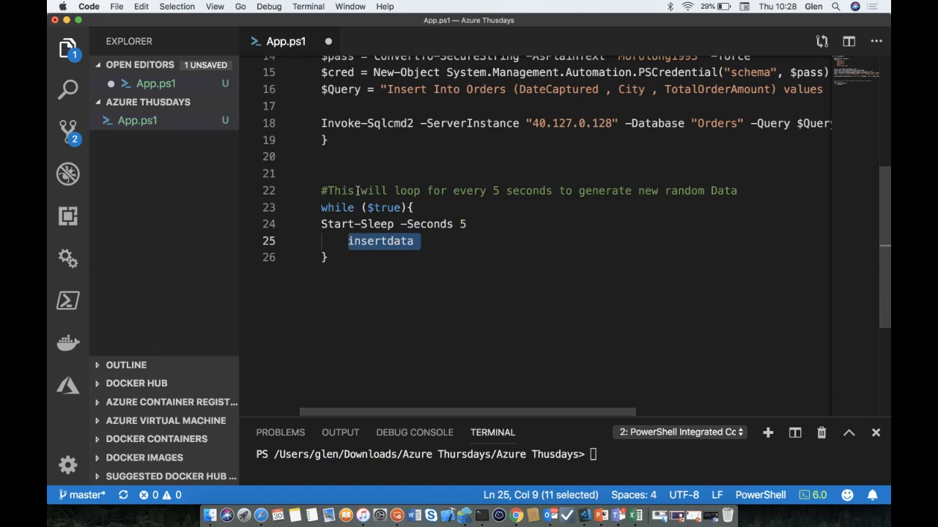
scroll(358, 190, "up", 5)
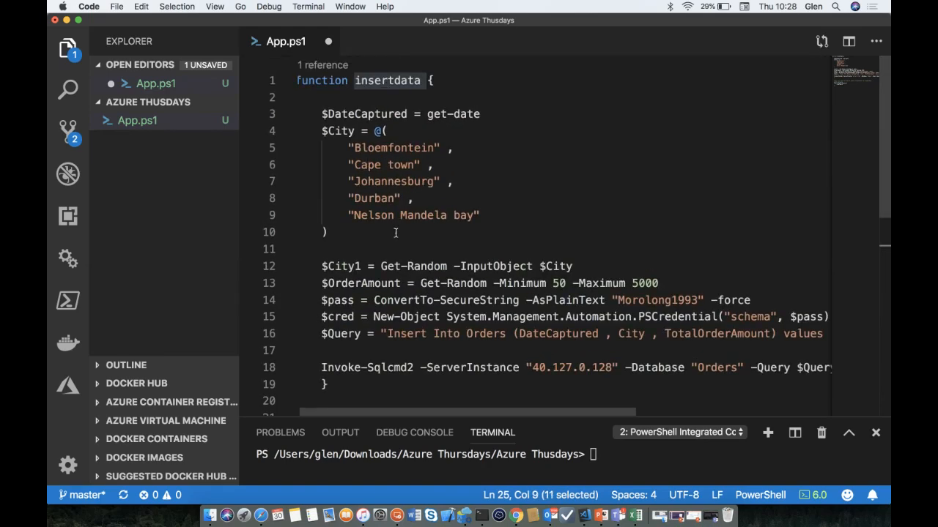
scroll(396, 233, "down", 4)
- Highlight the server IP 40.127.0.128, then select the entire script
left_click(533, 230)
left_click_drag(532, 230, 613, 230)
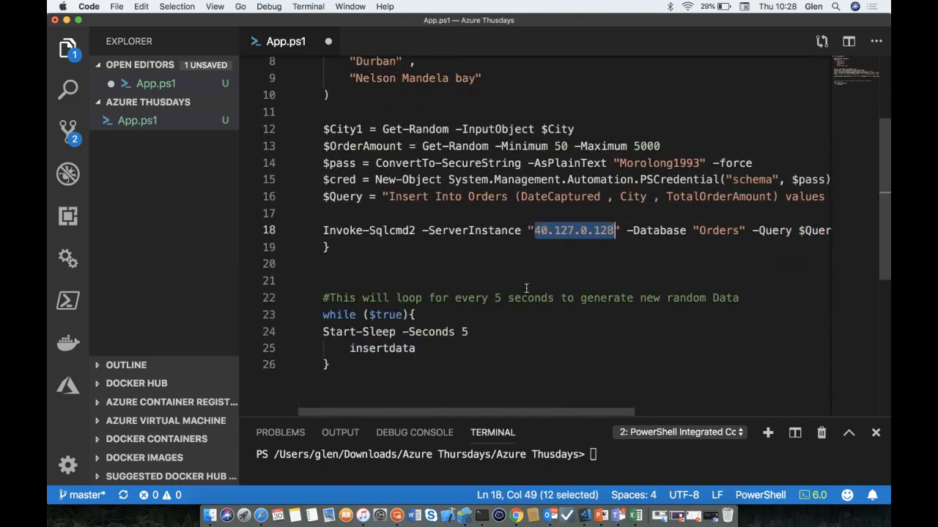
left_click(380, 360)
key("super+a")
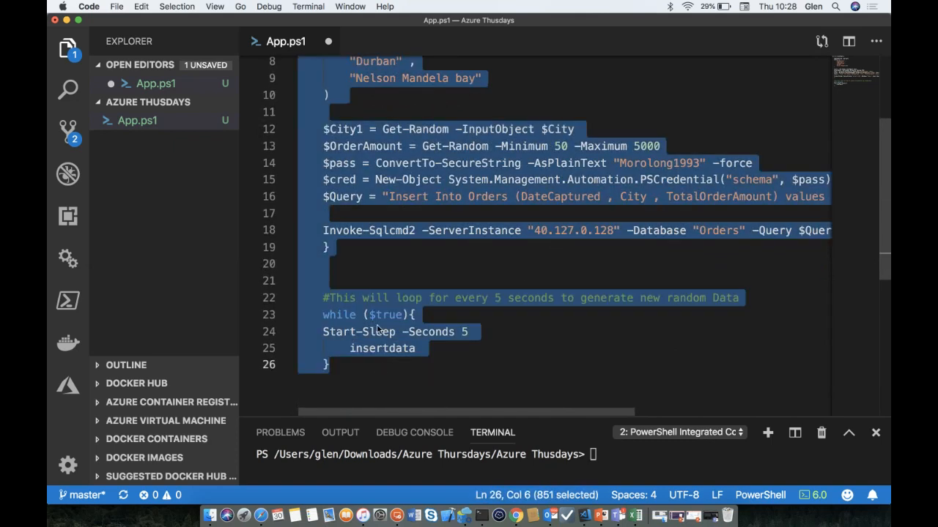
- Run the selected App.ps1 script in an enlarged terminal, then return to the sqlsrv01 session
right_click(377, 324)
left_click(394, 438)
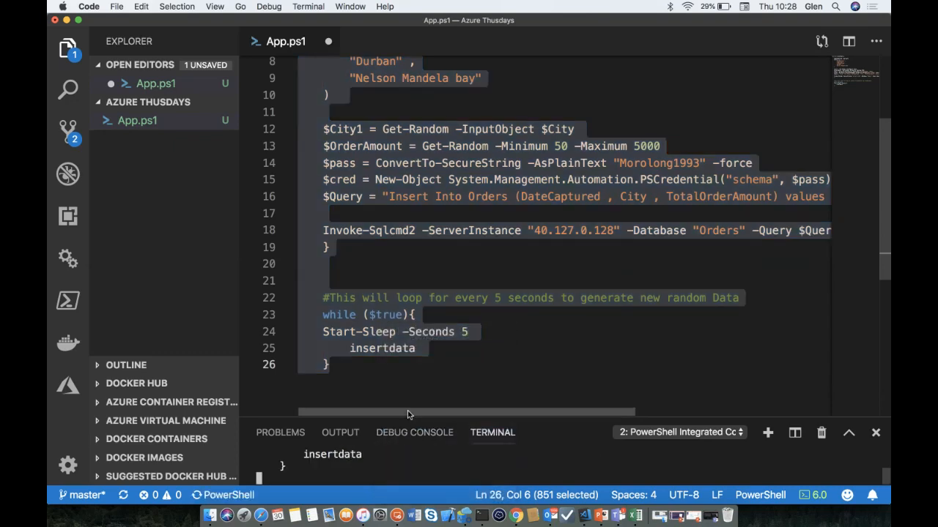
left_click_drag(449, 422, 449, 221)
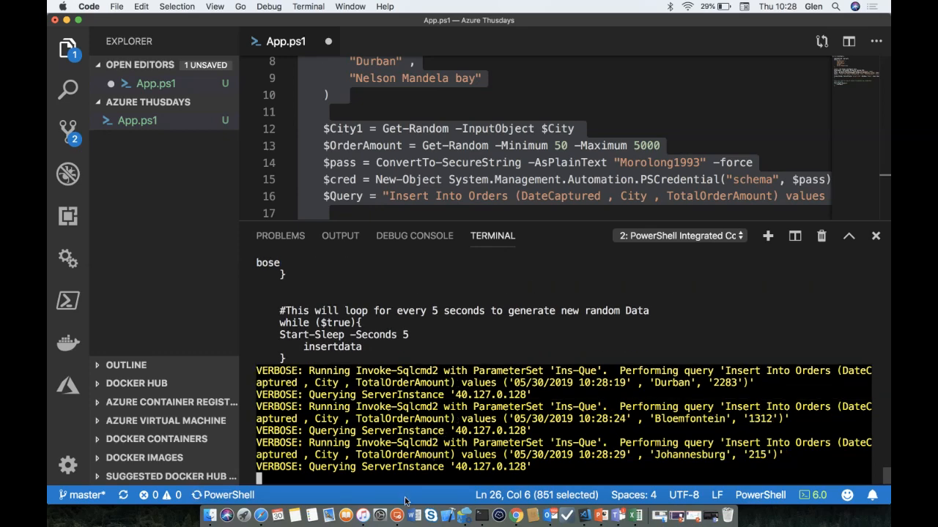
left_click(397, 516)
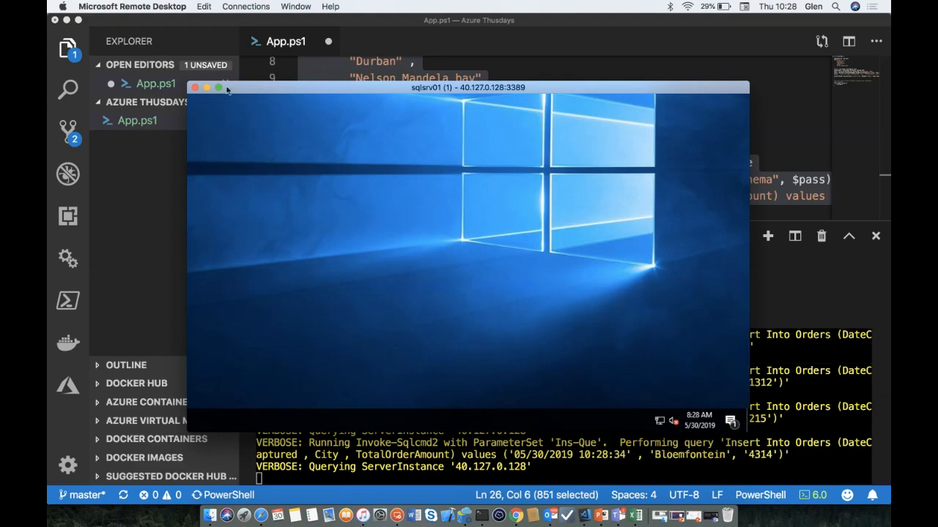
- Edit the query to SELECT COUNT (*) As Total FROM Orders and select it
left_click(218, 88)
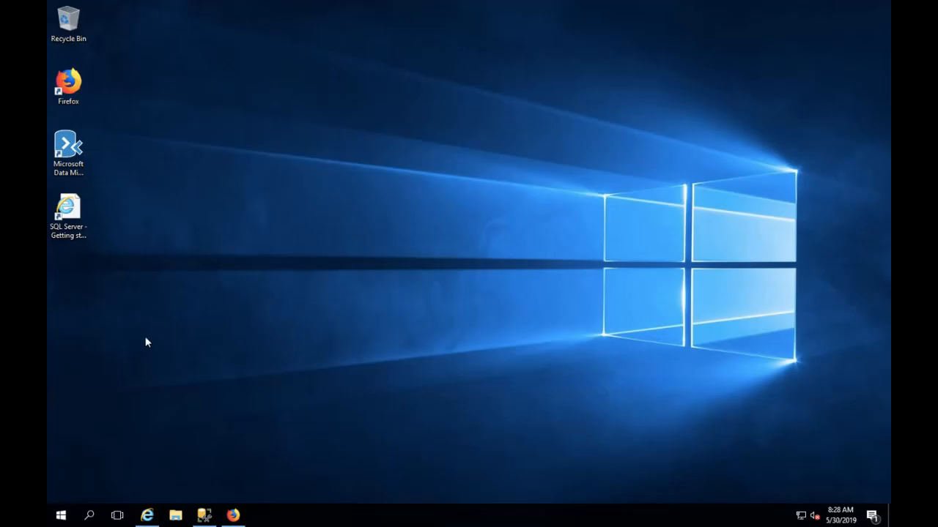
left_click(204, 516)
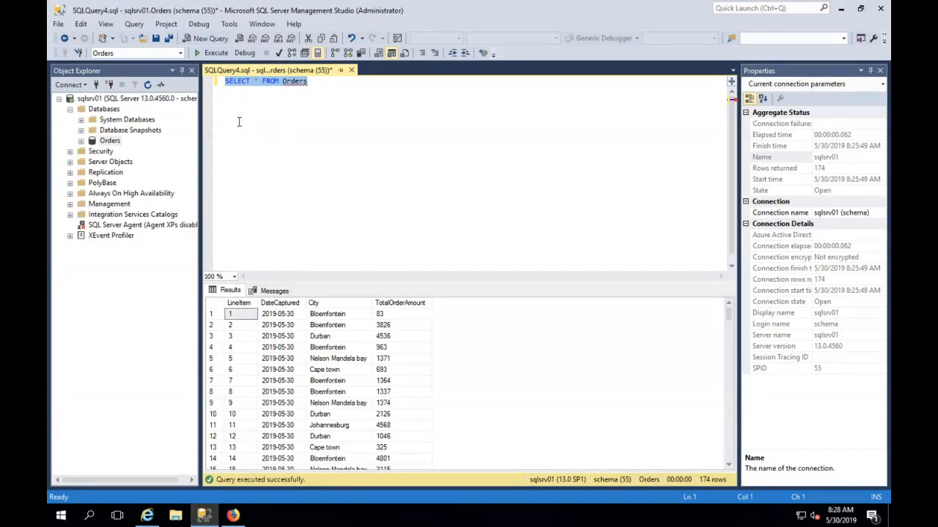
left_click(310, 81)
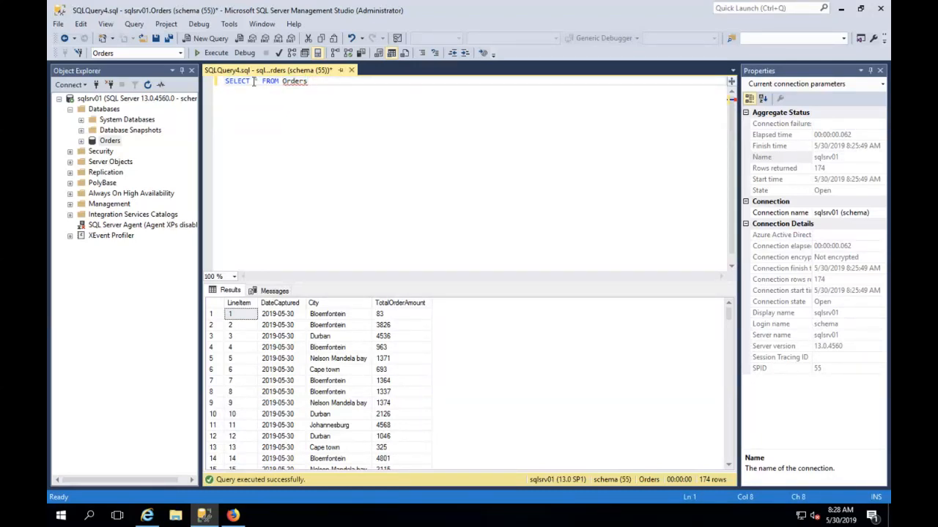
type("COUNT")
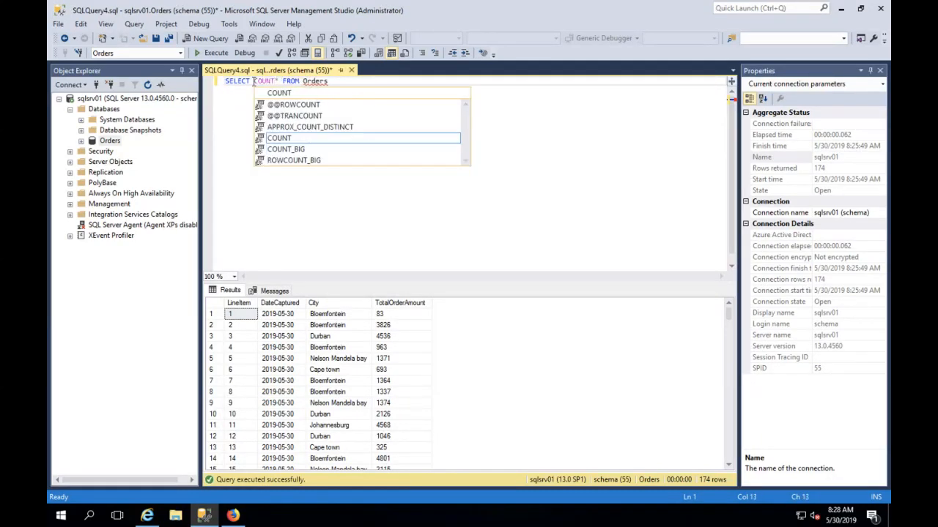
type(" (")
left_click(286, 80)
type(") As")
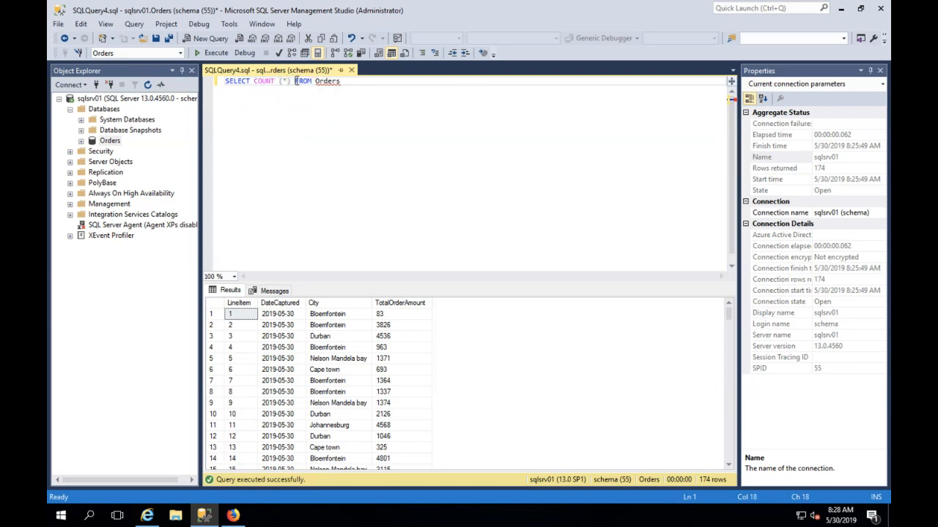
type(" Count")
key("BackSpace")
key("BackSpace")
key("BackSpace")
key("BackSpace")
key("BackSpace")
key("BackSpace")
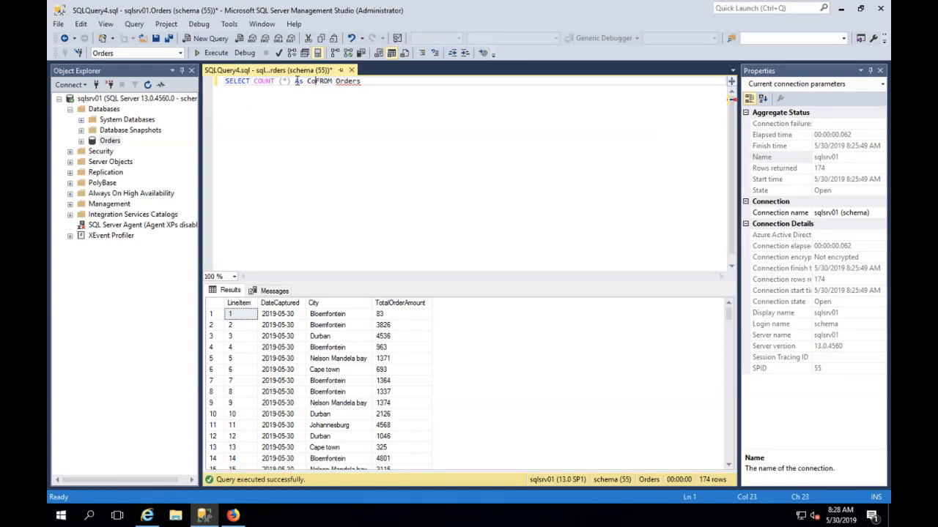
type("Total")
left_click_drag(389, 83, 229, 83)
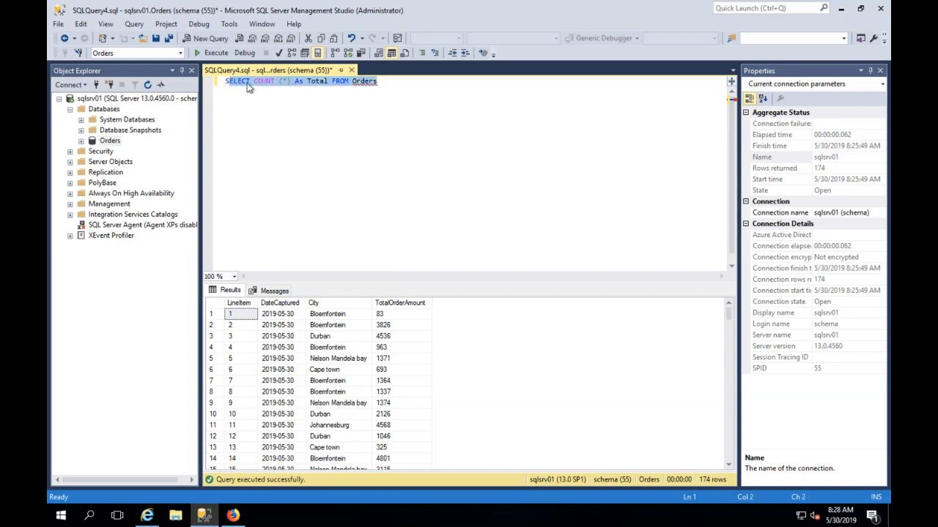
left_click(273, 86)
left_click_drag(386, 83, 211, 88)
- Run the count query repeatedly as Total climbs from 188 to 190
left_click(222, 57)
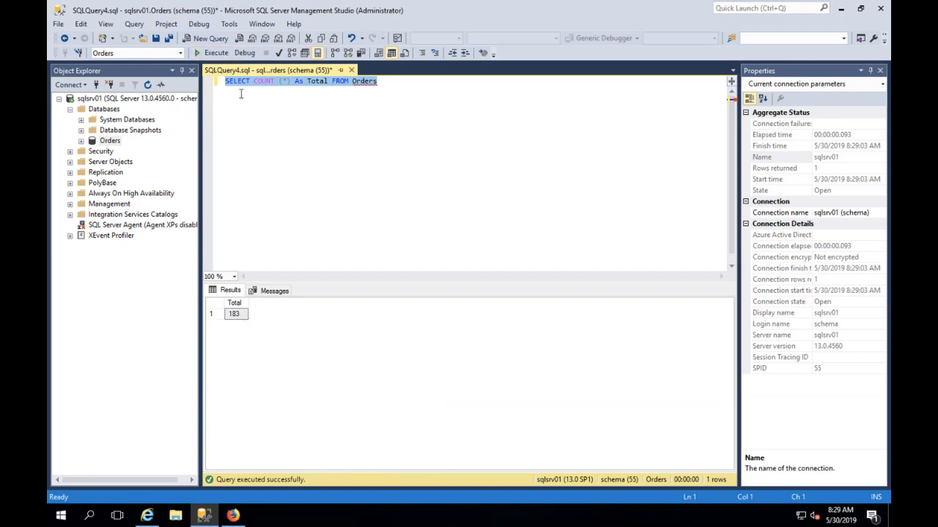
left_click(217, 54)
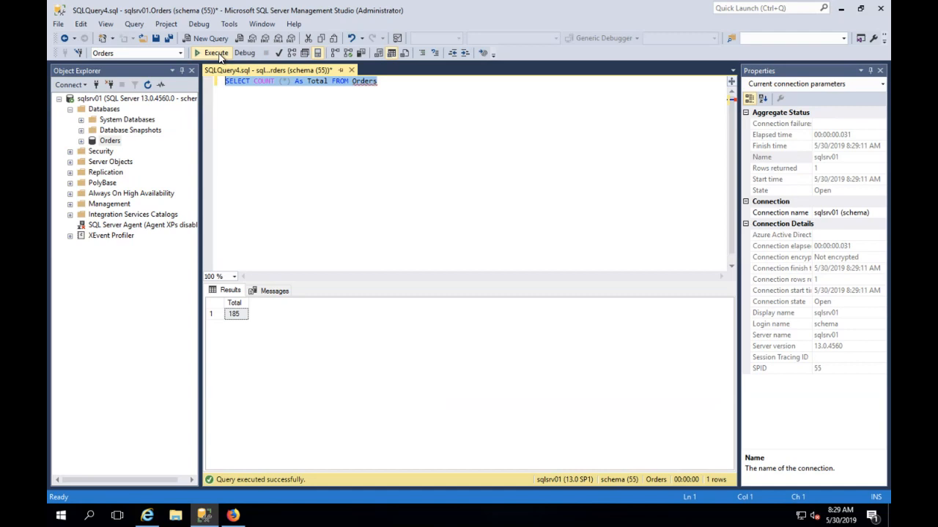
left_click(218, 55)
left_click(218, 55)
left_click(218, 55)
left_click(217, 53)
left_click(218, 55)
left_click(218, 56)
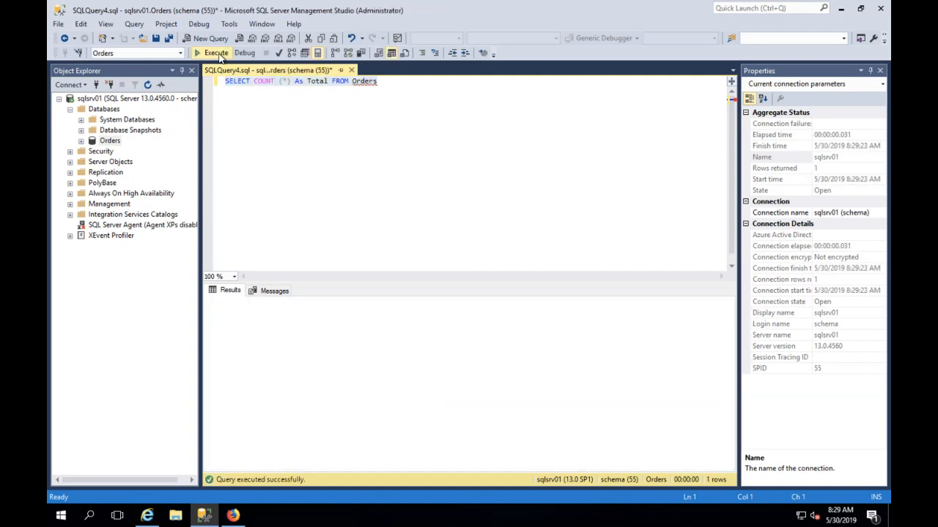
left_click(217, 54)
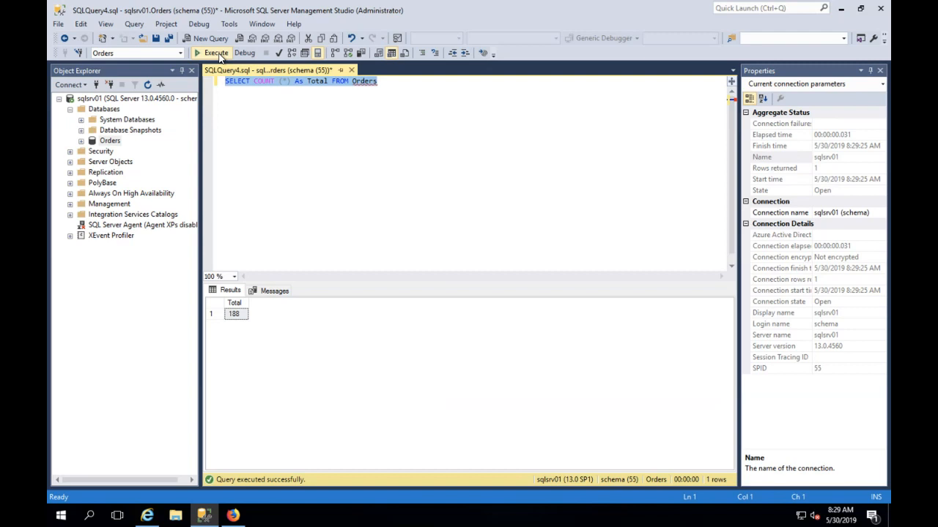
left_click(217, 54)
left_click(218, 55)
left_click(217, 55)
left_click(217, 55)
left_click(334, 518)
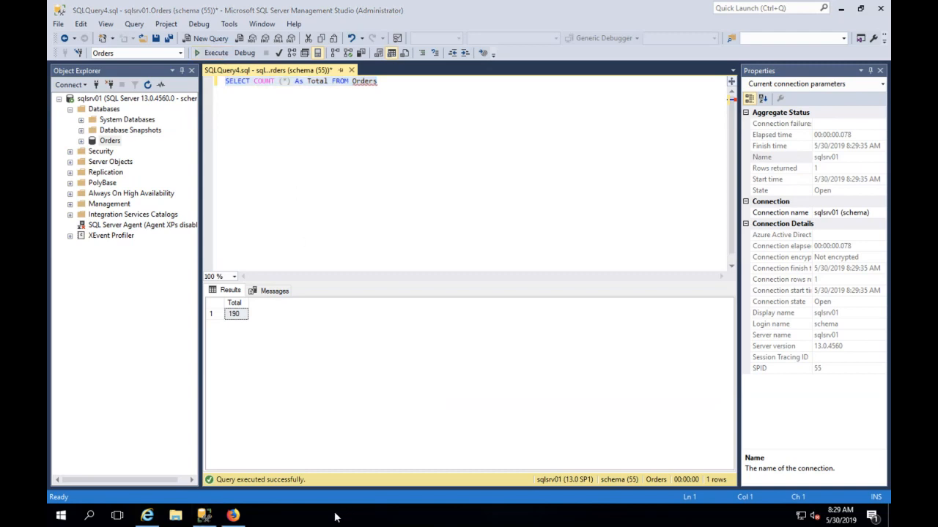
- Check the server's CPU and memory graphs in Task Manager's Performance view
right_click(335, 518)
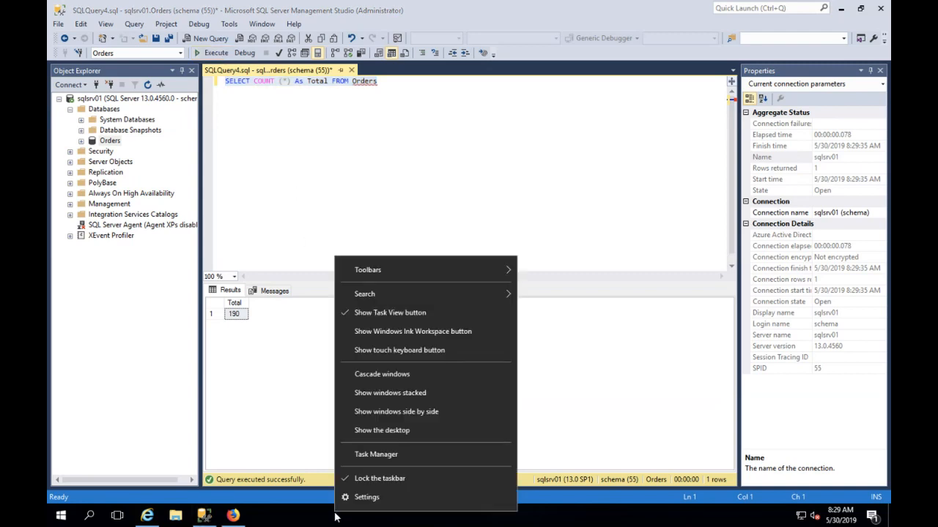
left_click(376, 459)
left_click(157, 264)
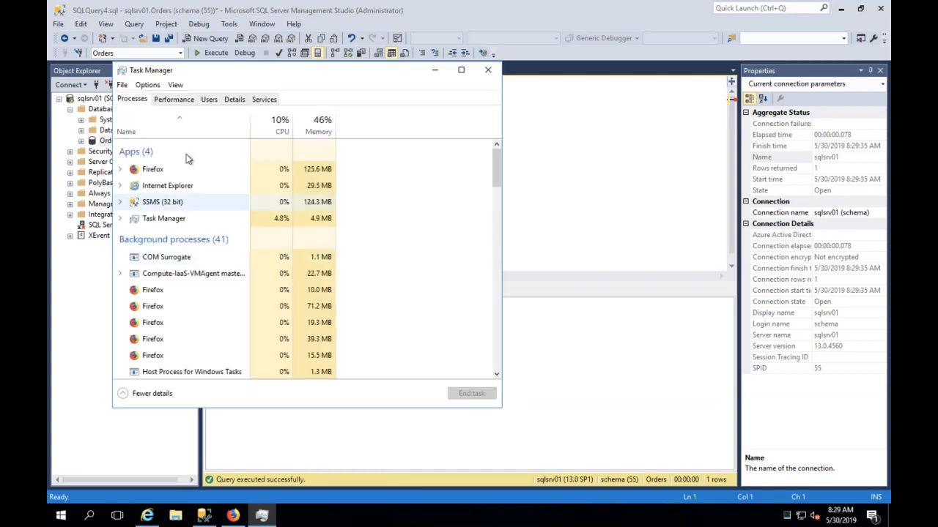
left_click(185, 101)
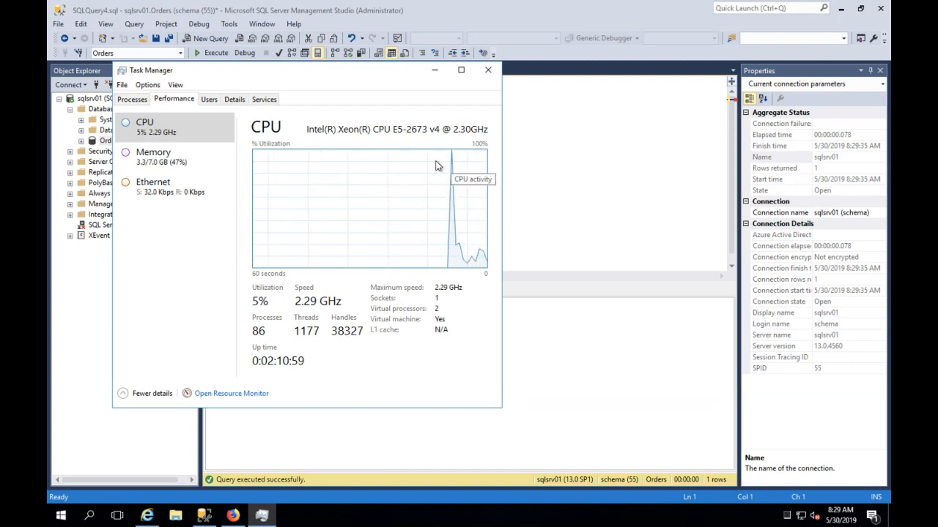
left_click(189, 168)
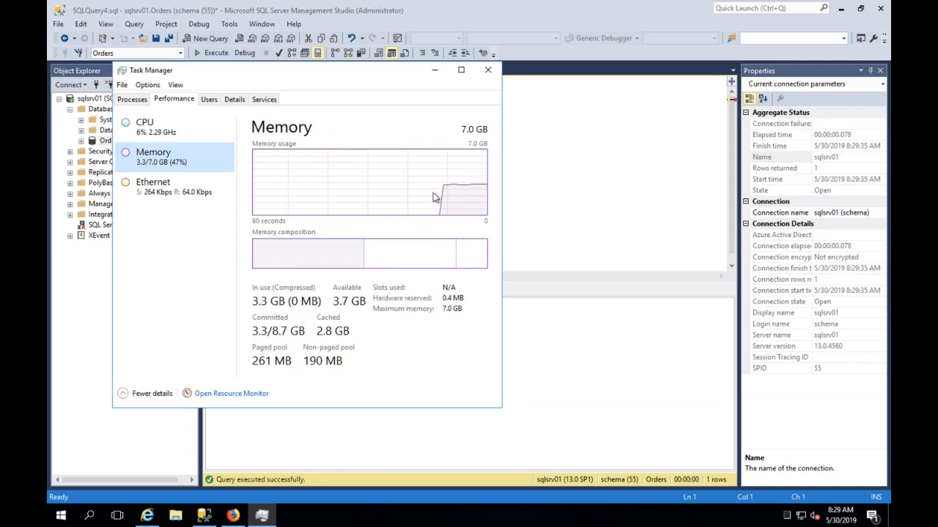
- Rerun the order count, now 195, and minimize Management Studio
left_click(429, 74)
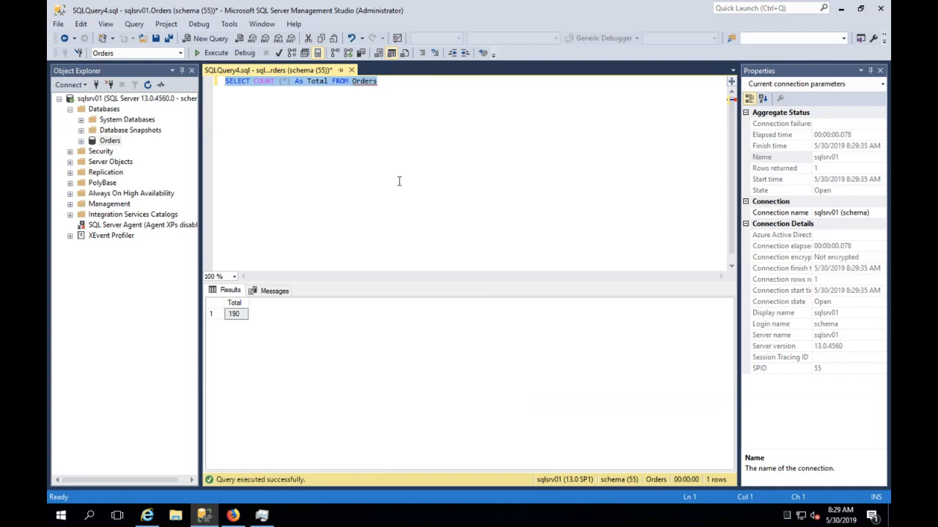
left_click(212, 53)
left_click(837, 14)
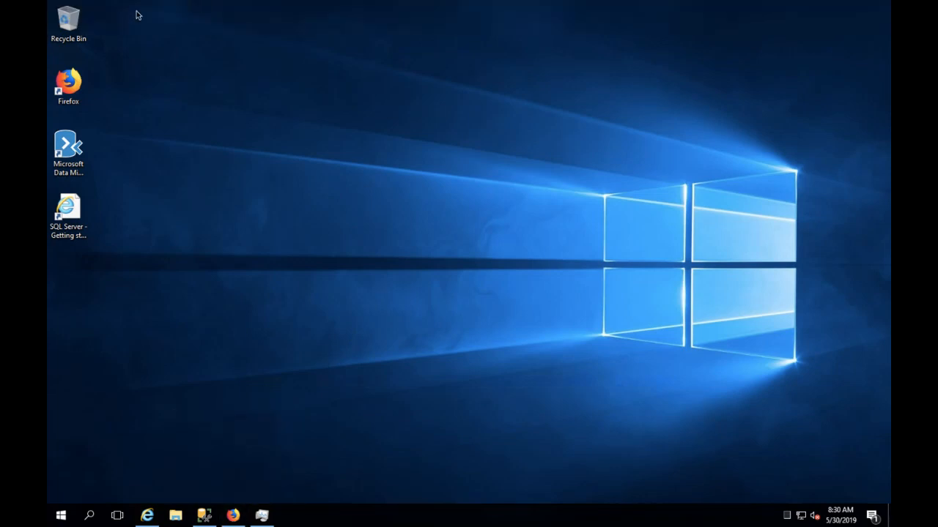
- Leave Remote Desktop, open the portal's SQL databases list (azuresql) and start a new database
mouse_move(136, 3)
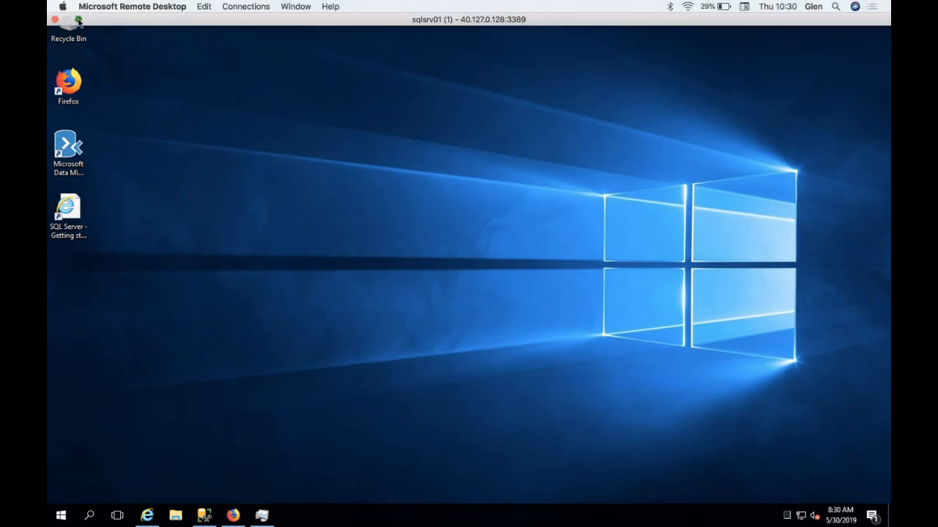
left_click(78, 20)
left_click(208, 81)
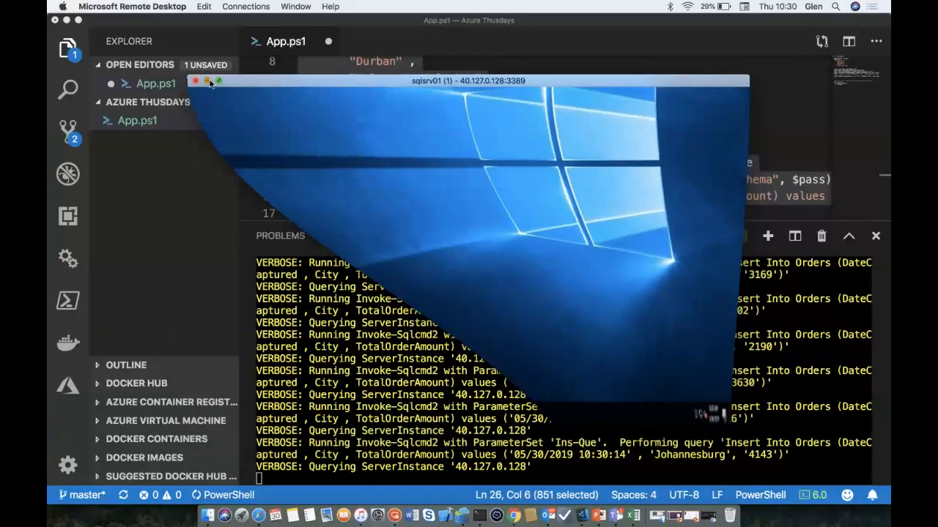
left_click(514, 516)
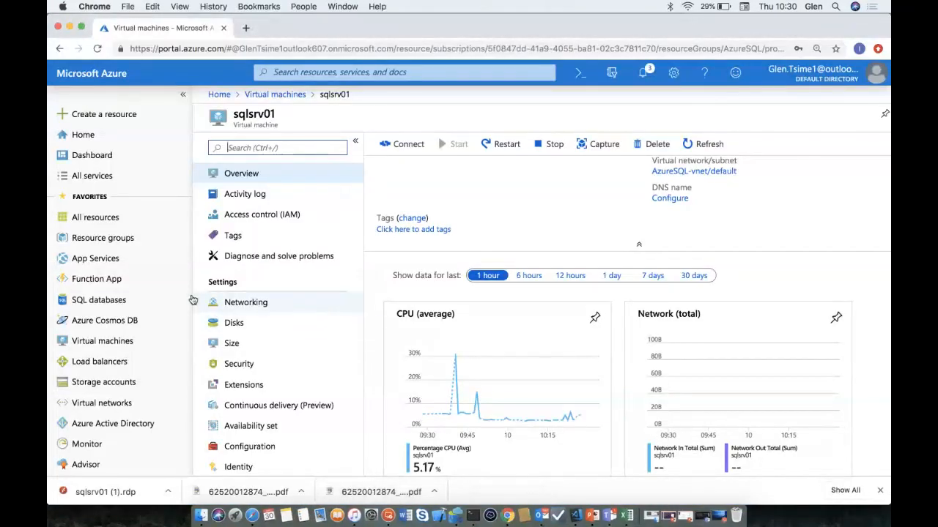
left_click(96, 299)
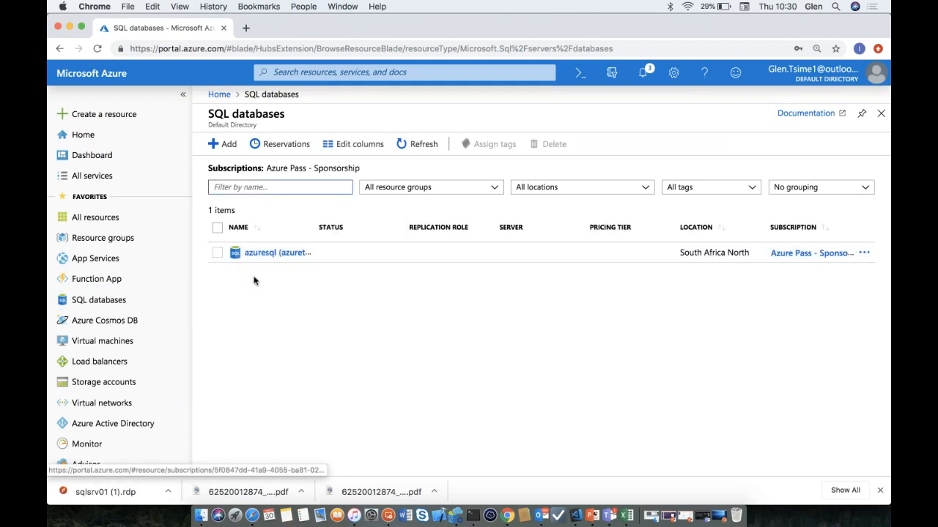
left_click(230, 145)
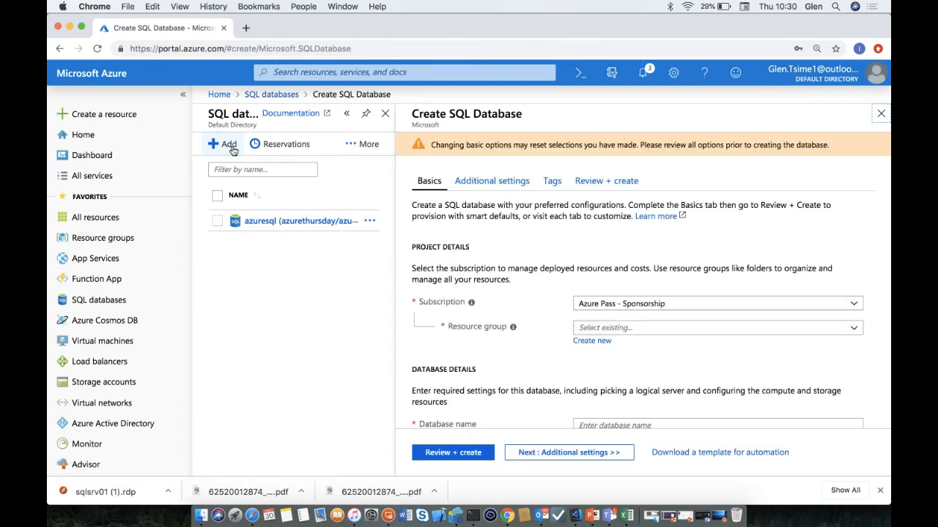
- Enter Azdemo as the new database's name
scroll(611, 352, "down", 3)
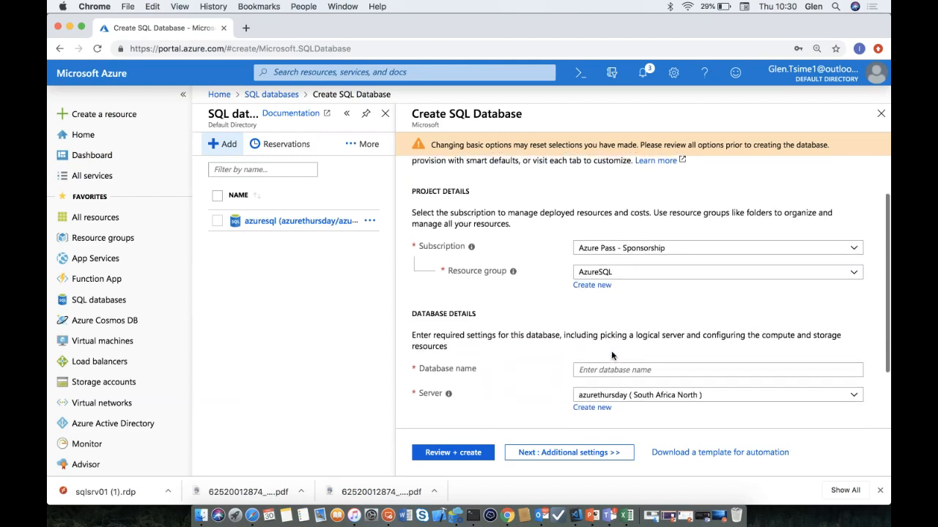
scroll(610, 351, "down", 2)
left_click(614, 315)
type("Az")
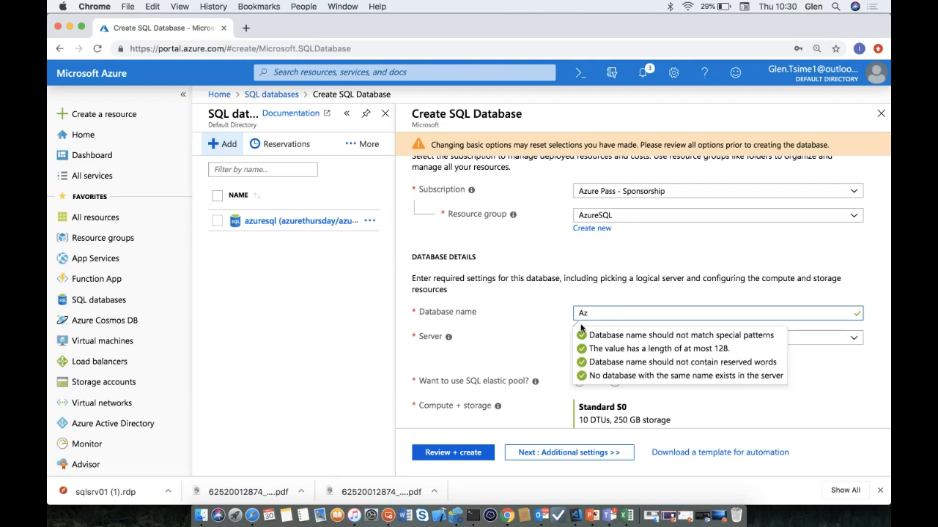
type("demo")
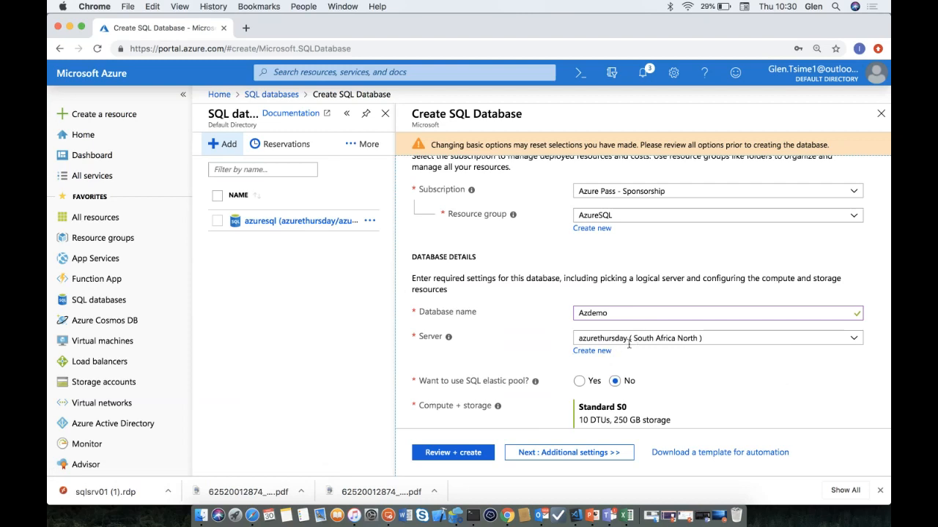
- Keep server azurethursday after closing the new-server form, and open the compute and storage configuration
left_click(601, 353)
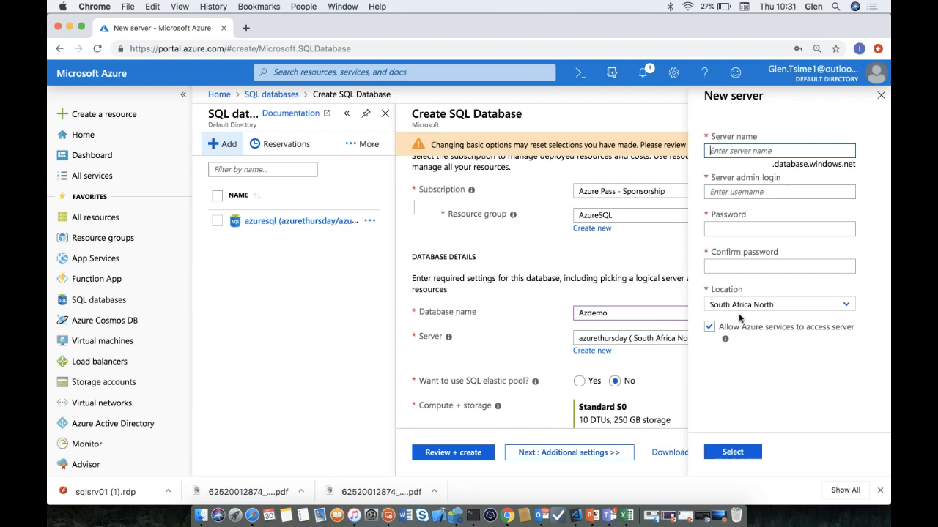
left_click(880, 96)
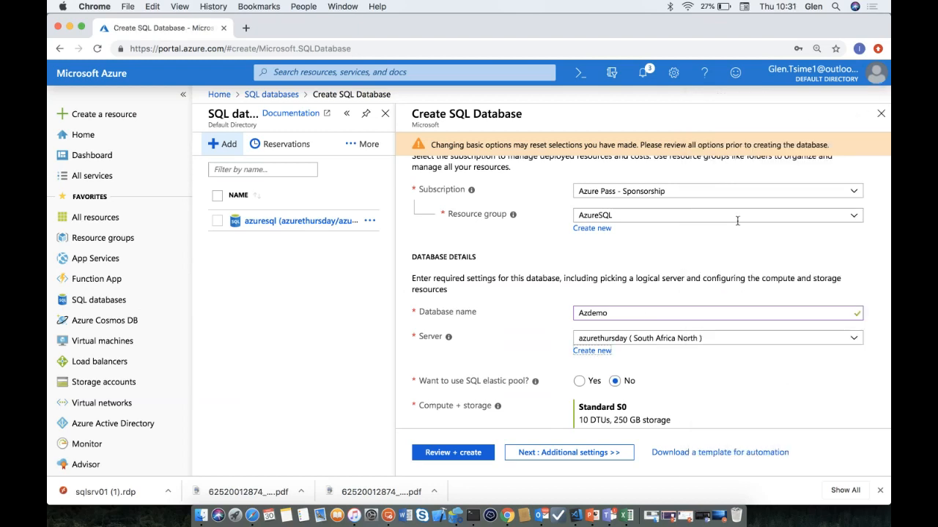
scroll(619, 355, "down", 2)
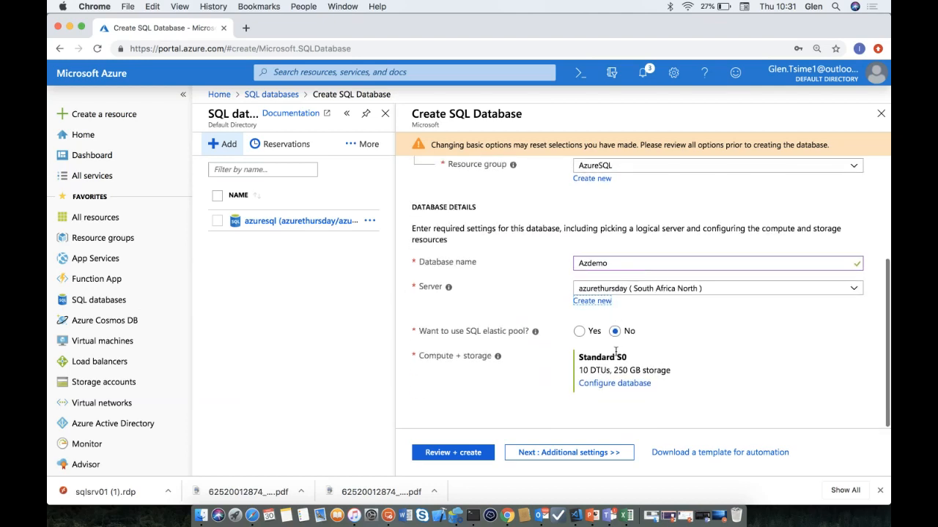
left_click(598, 385)
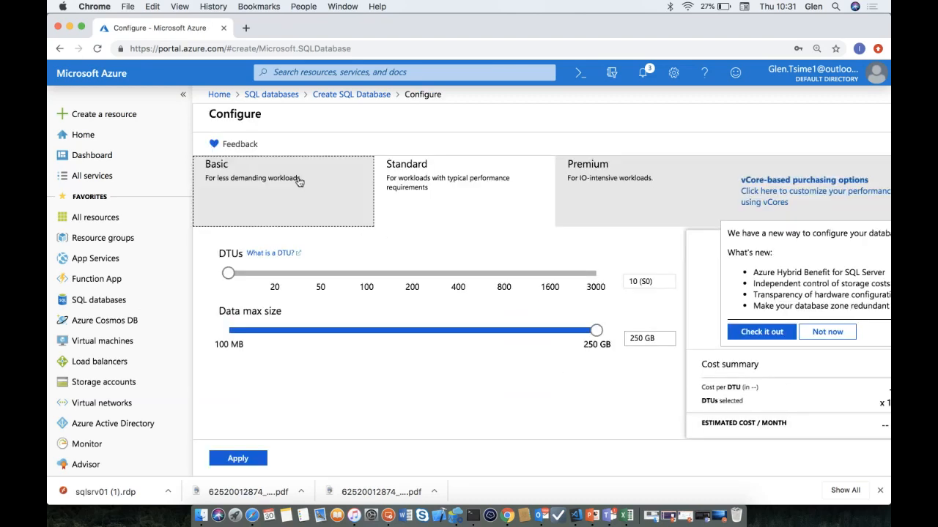
- Compare the Basic and Standard tiers, sliding Standard DTUs up to 3000 (S12) and back to 10 (S0)
left_click(299, 179)
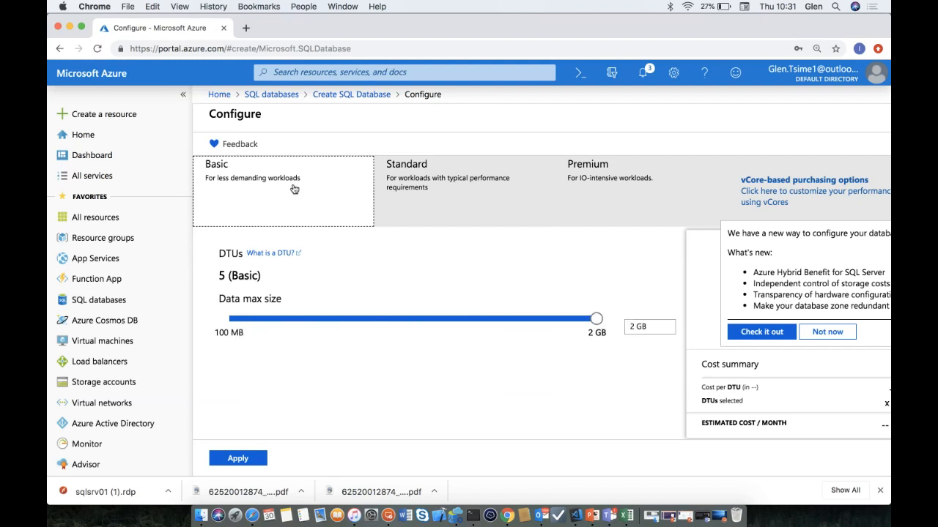
left_click(393, 188)
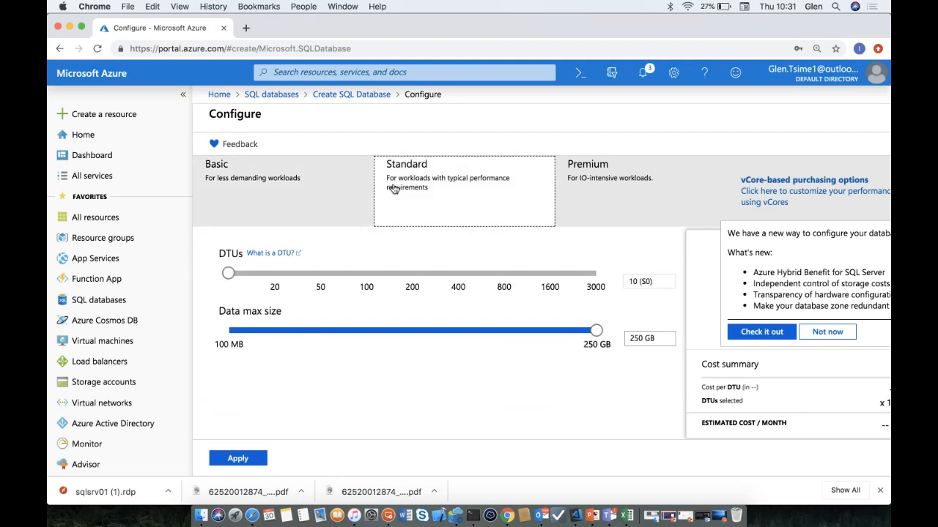
left_click(228, 274)
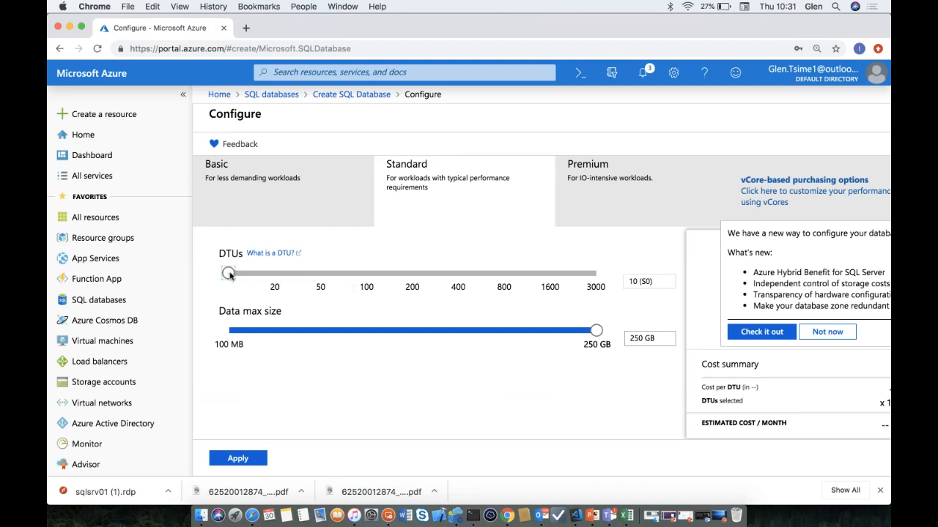
left_click_drag(231, 273, 602, 274)
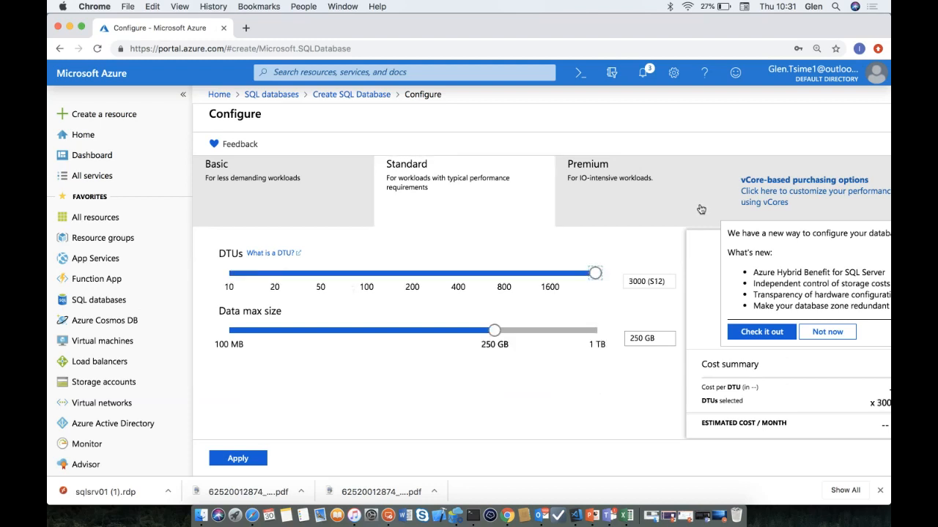
left_click_drag(326, 273, 209, 271)
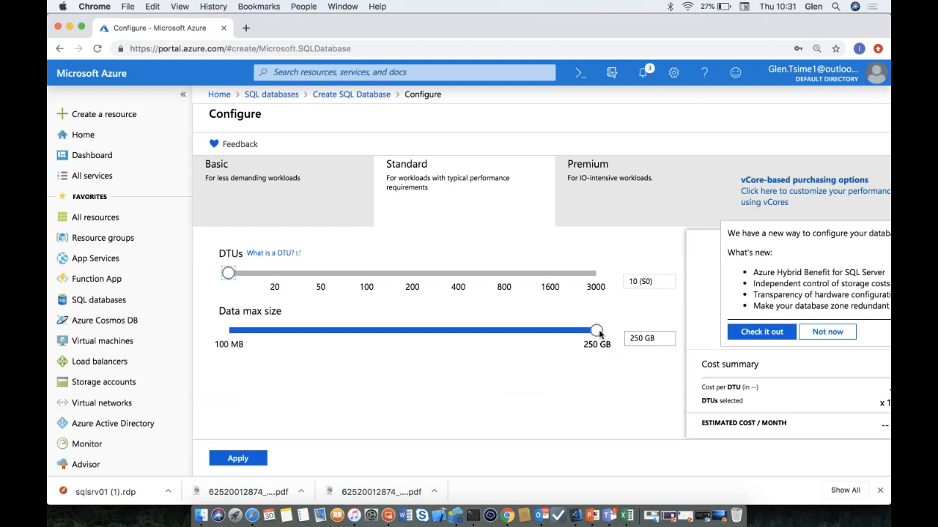
- Select the Premium tier (P1, 125 DTUs, 500 GB max size) and view the vCore-based purchasing options
left_click(627, 163)
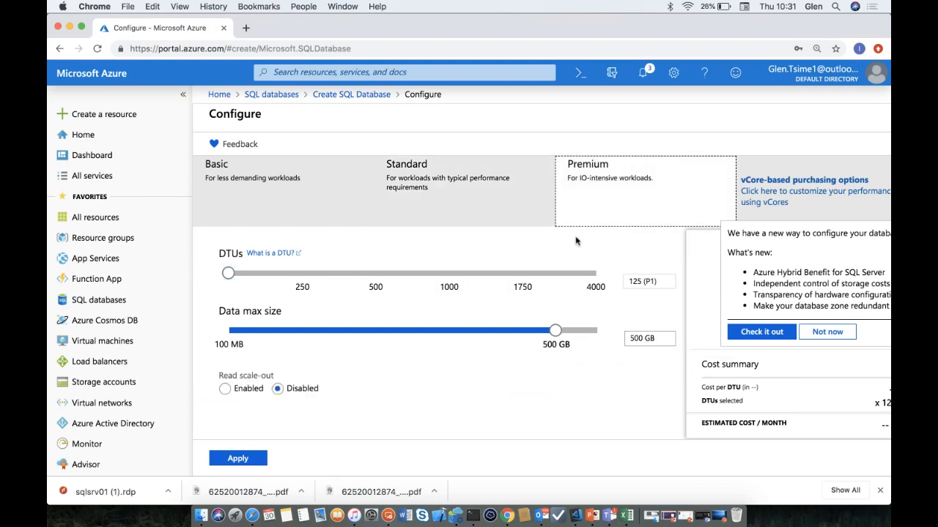
mouse_move(556, 331)
left_mouse_down()
mouse_move(595, 331)
mouse_move(562, 335)
left_mouse_up()
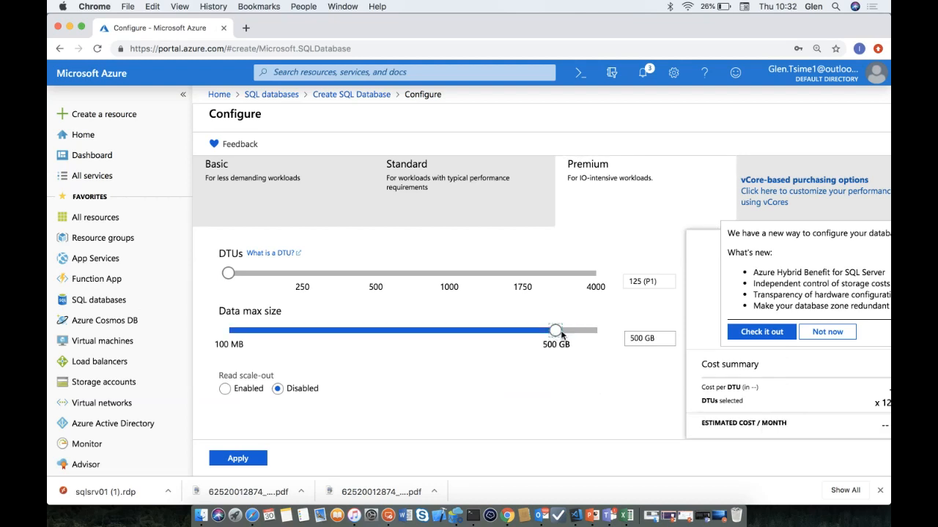
left_click(784, 202)
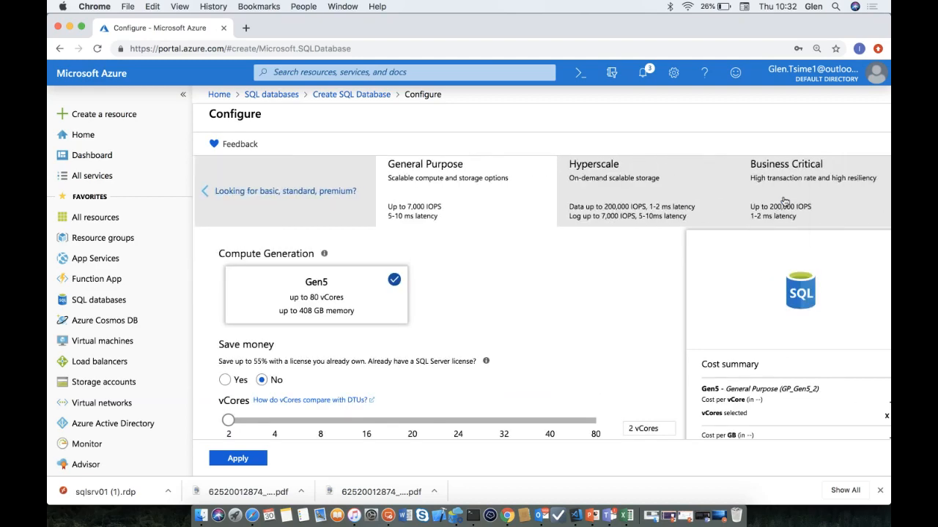
- Return to the DTU tiers, pick Basic at 5 DTUs and 2 GB, and head back to Create SQL Database
scroll(579, 330, "down", 4)
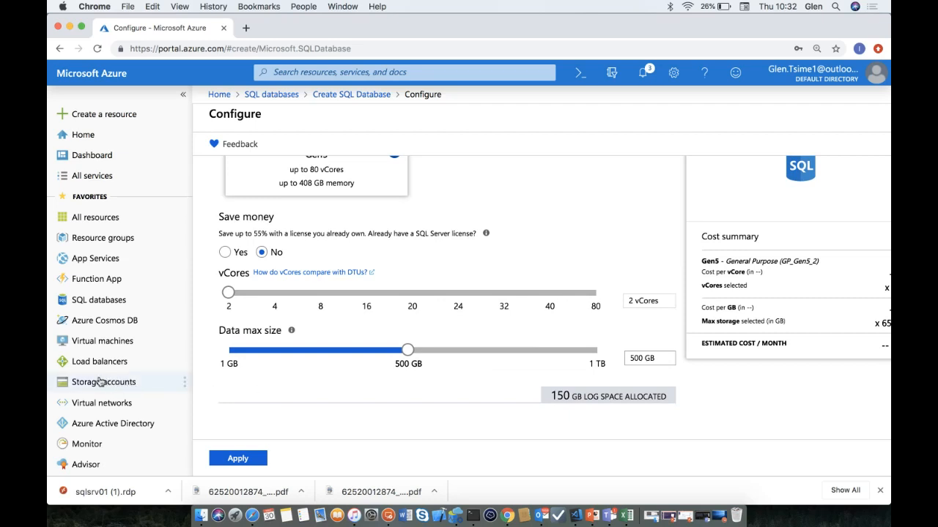
scroll(430, 322, "up", 4)
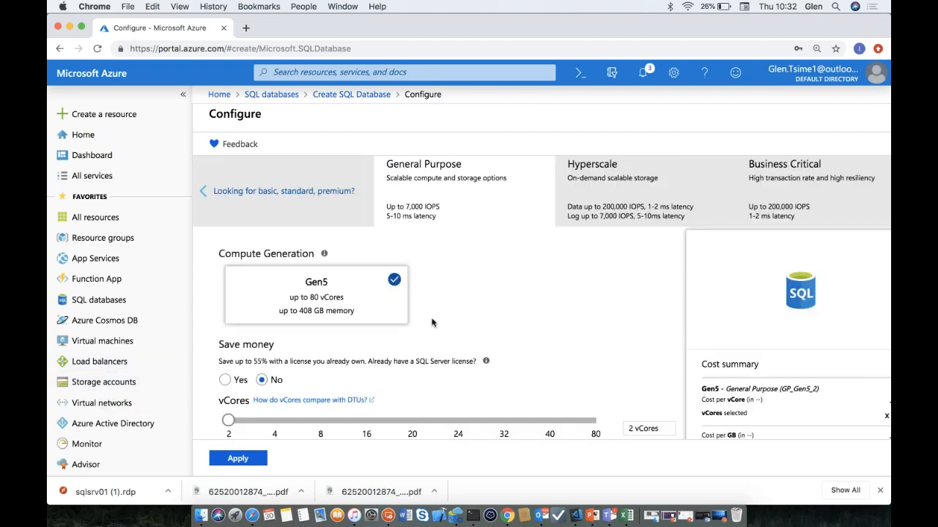
left_click(293, 195)
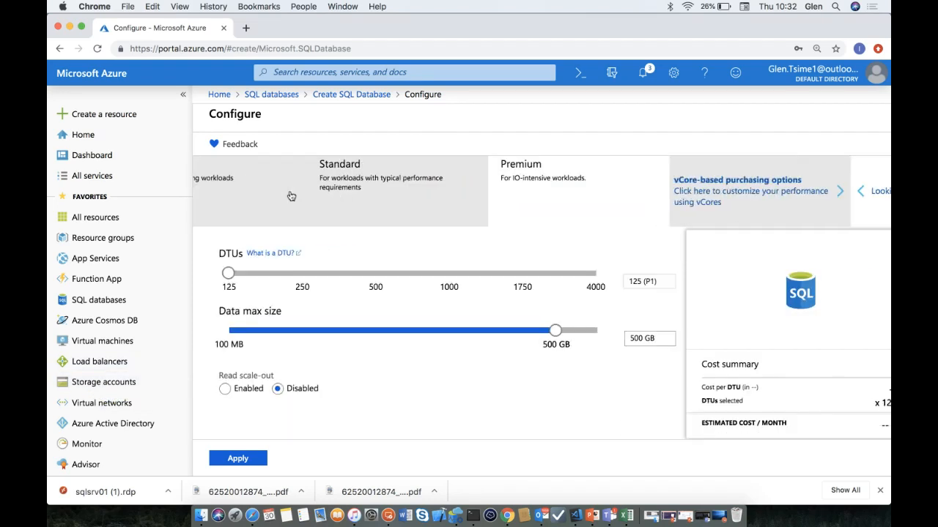
left_click(291, 196)
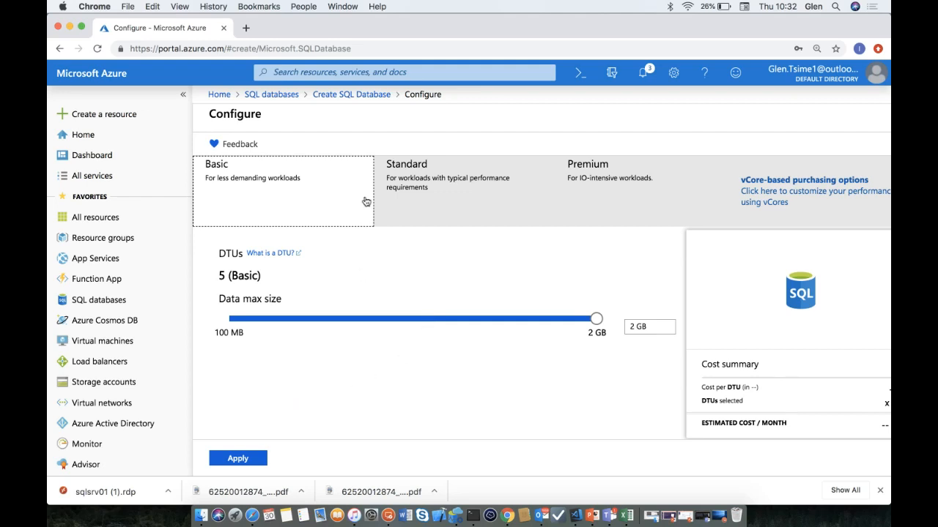
left_click(355, 97)
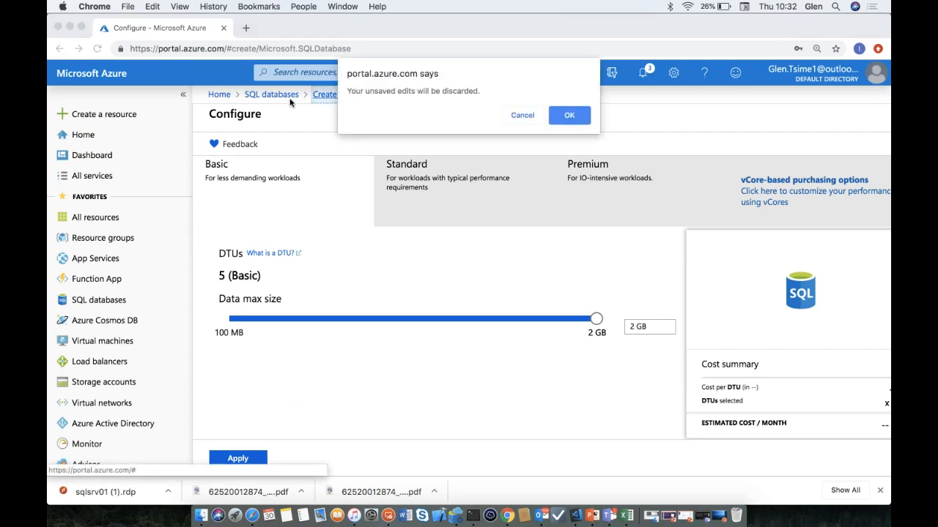
- Discard the unsaved database edits and go back to the SQL databases list
left_click(530, 115)
left_click(271, 94)
left_click(566, 117)
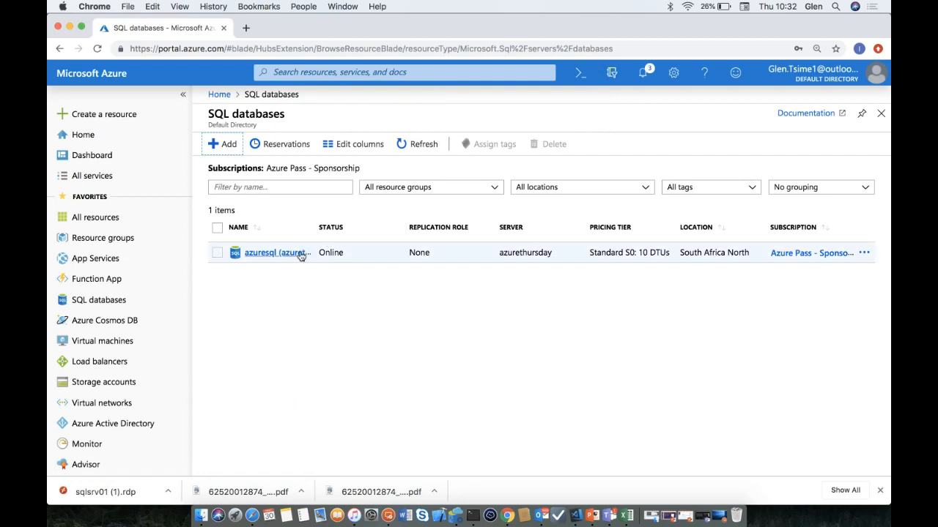
- Review the azuresql database overview (Standard S0, 10 DTUs) and its compute utilization, then return to sqlsrv01
left_click(293, 253)
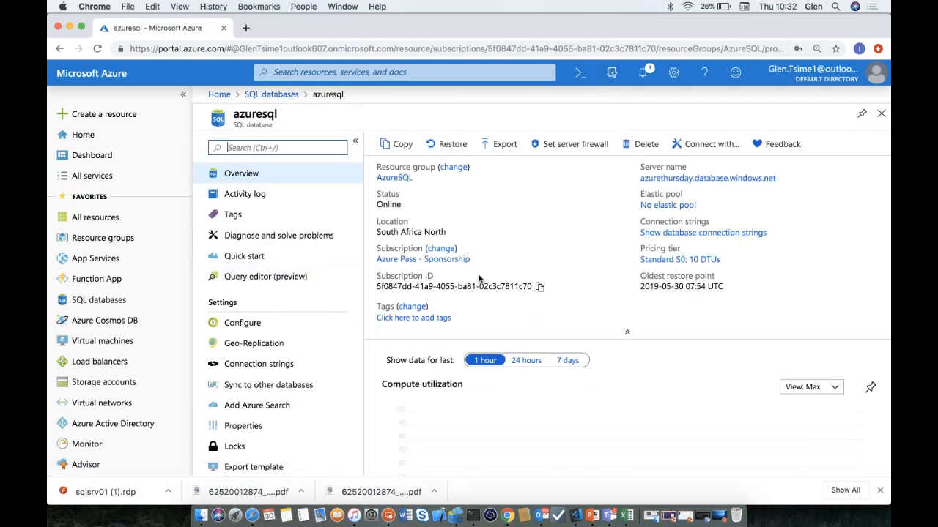
scroll(498, 412, "down", 5)
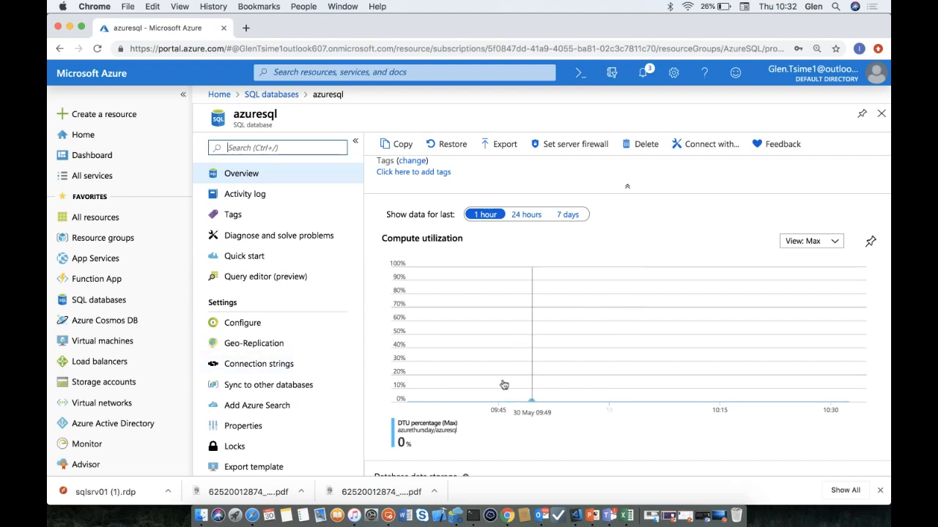
left_click(388, 515)
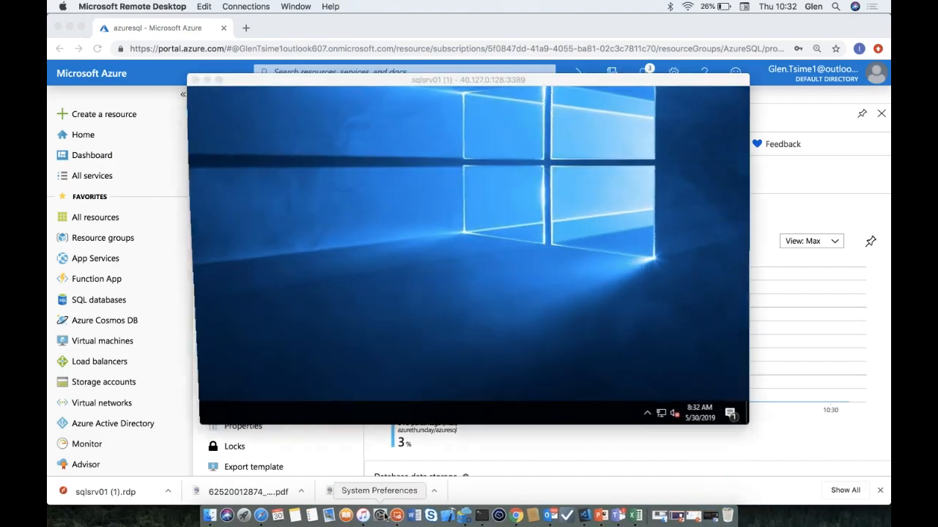
- Make the sqlsrv01 remote session full screen and select the Data Migration Assistant shortcut
left_click(217, 80)
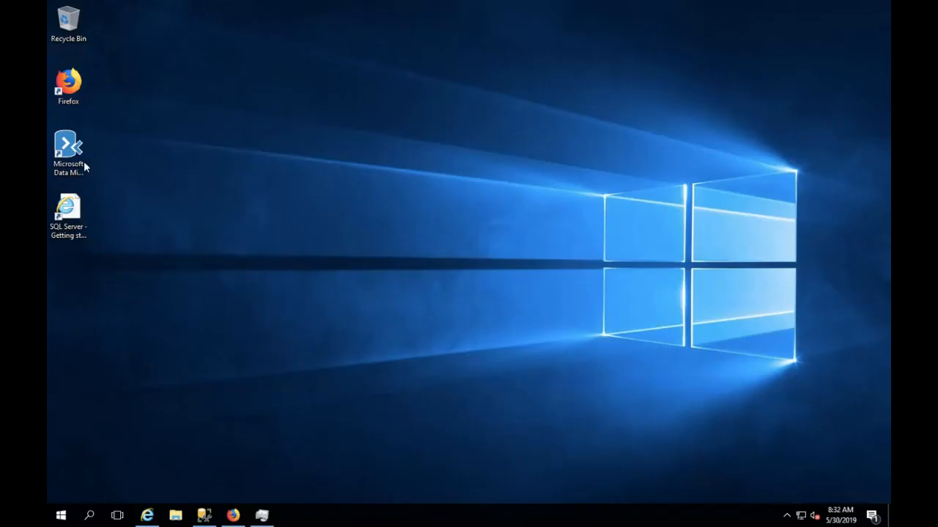
left_click(80, 165)
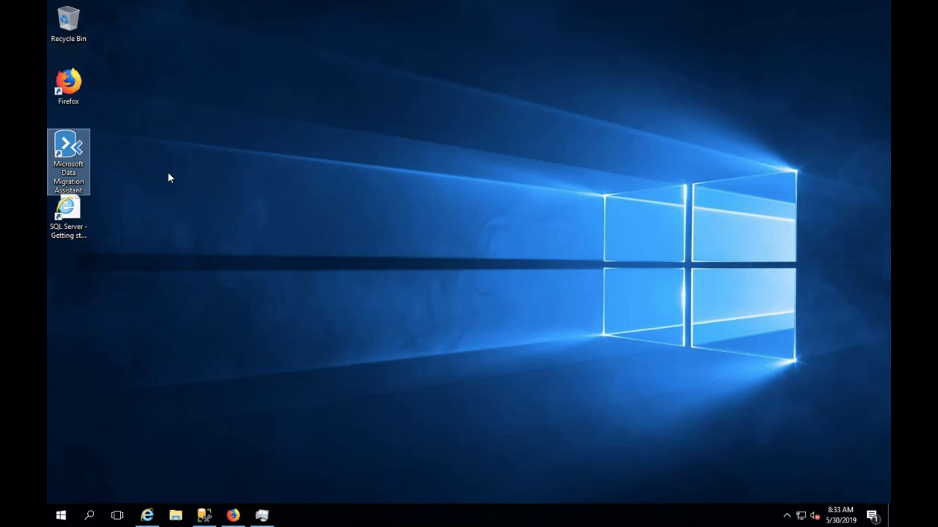
- Launch Data Migration Assistant and start a new Assessment project named 'Customer X Migration'
double_click(78, 171)
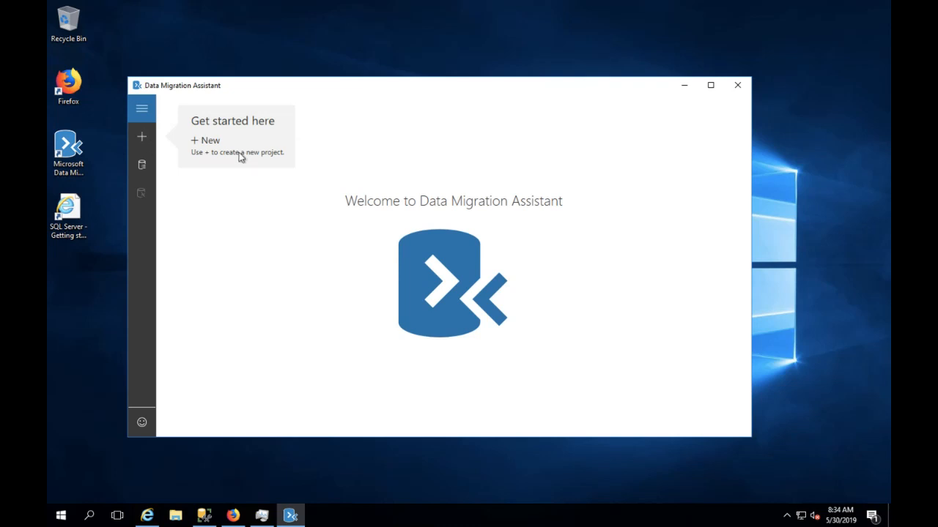
left_click(143, 137)
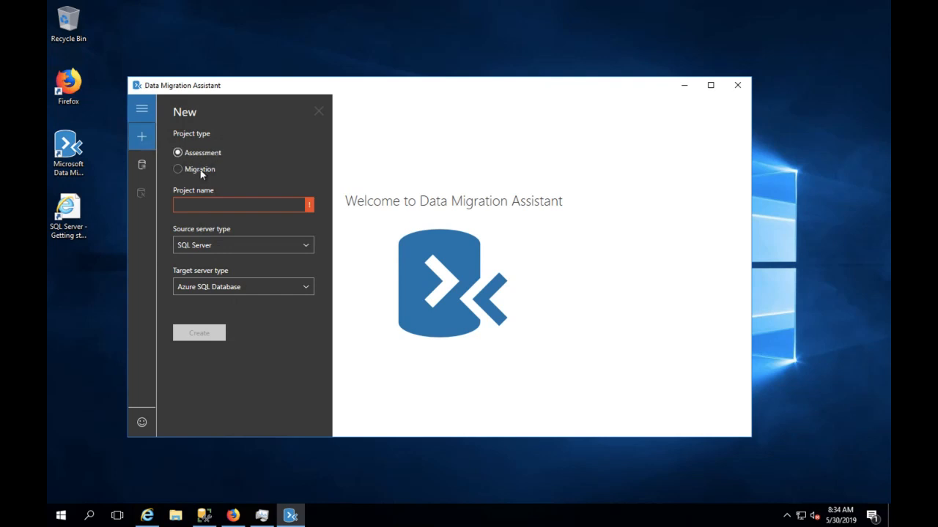
left_click(216, 205)
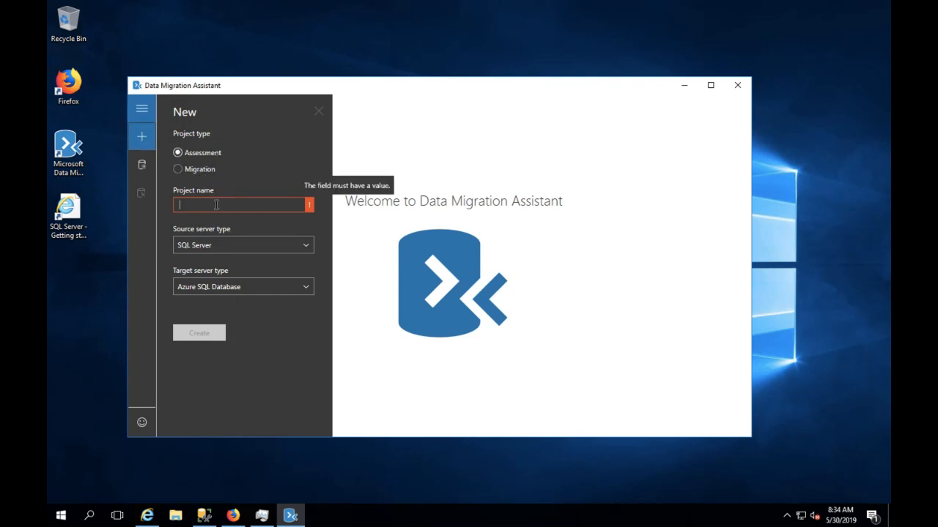
type("Cusotme")
key("BackSpace")
key("BackSpace")
key("BackSpace")
key("BackSpace")
type("tomer X Migration")
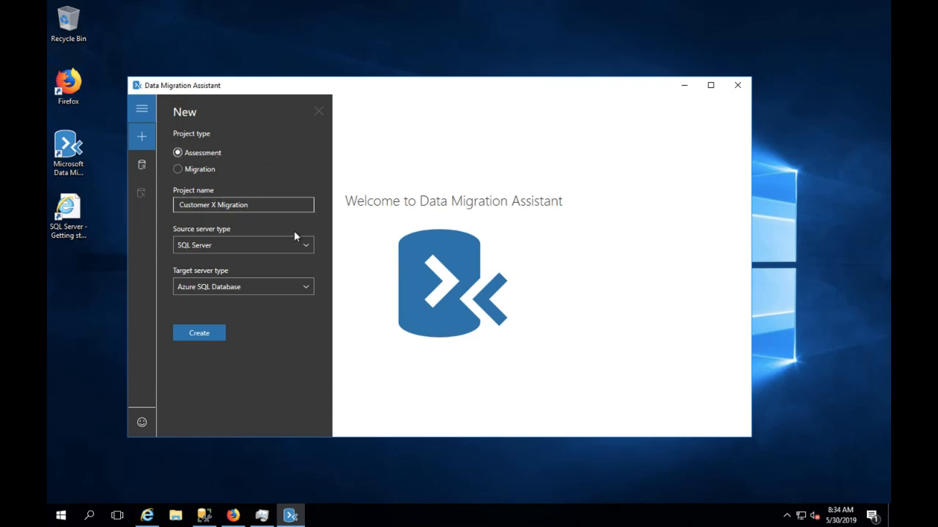
- Set the source server type to SQL Server and the target to Azure SQL Database
left_click(305, 246)
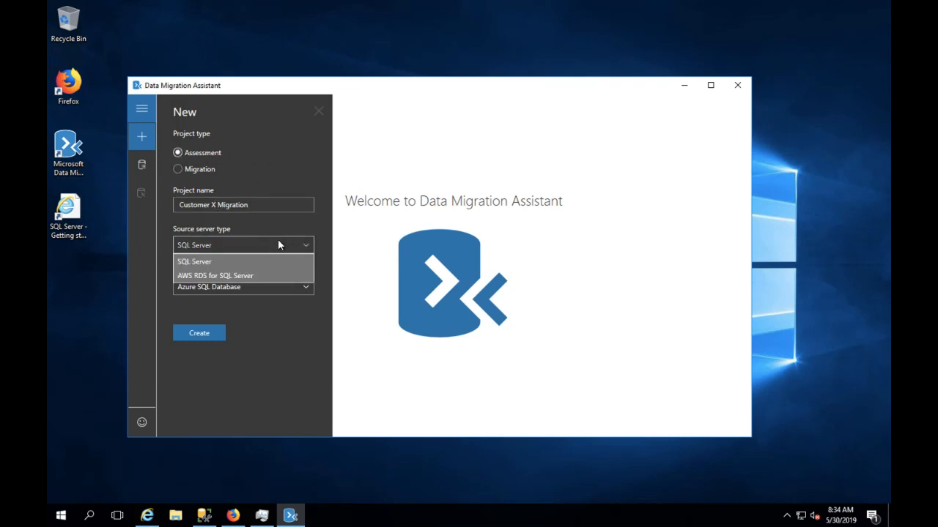
left_click(226, 263)
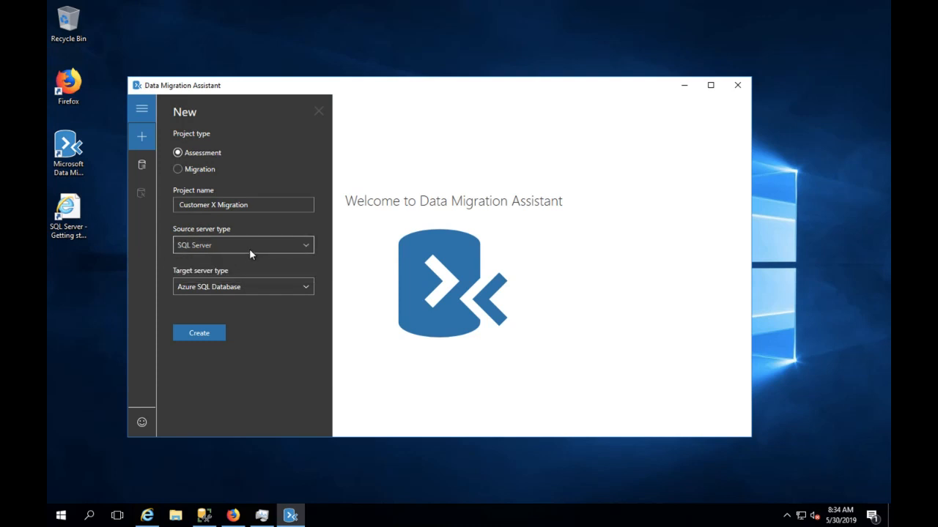
left_click(212, 290)
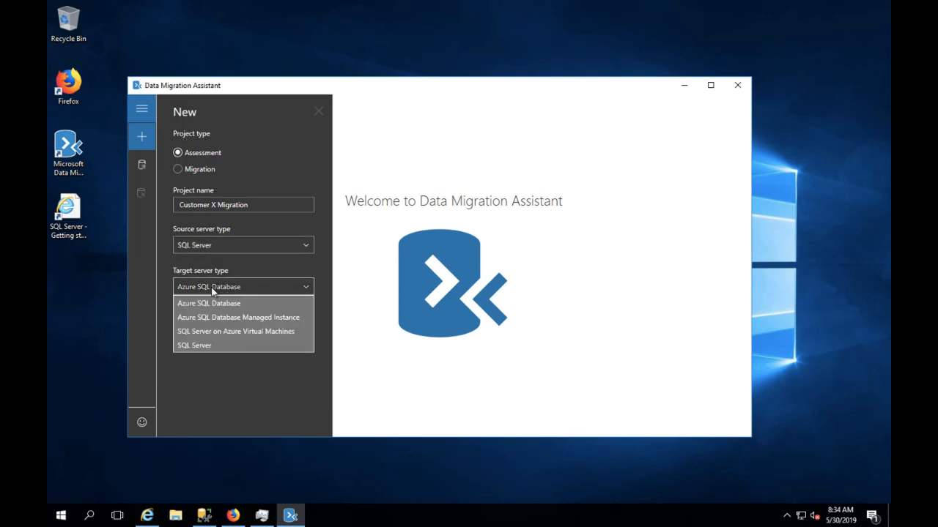
left_click(217, 364)
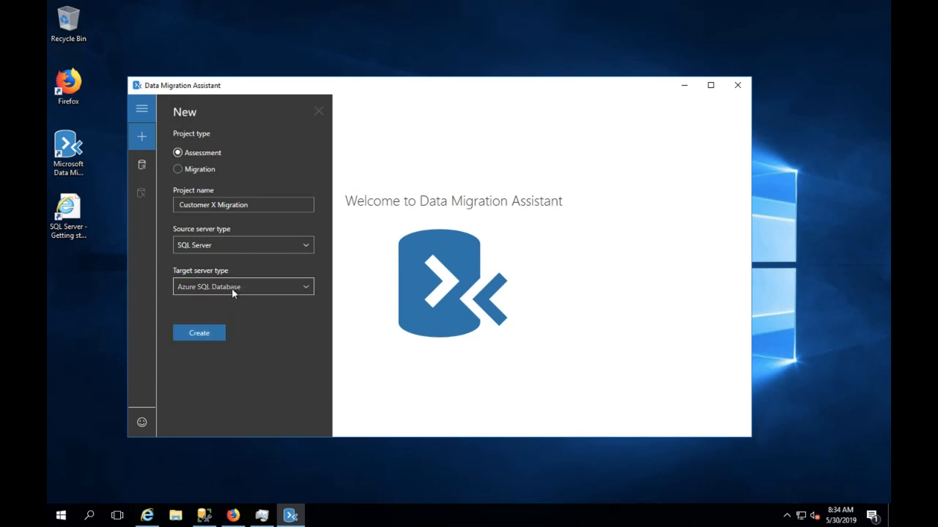
- Create the assessment with compatibility and feature parity checks and proceed to Connect to a server
left_click(198, 334)
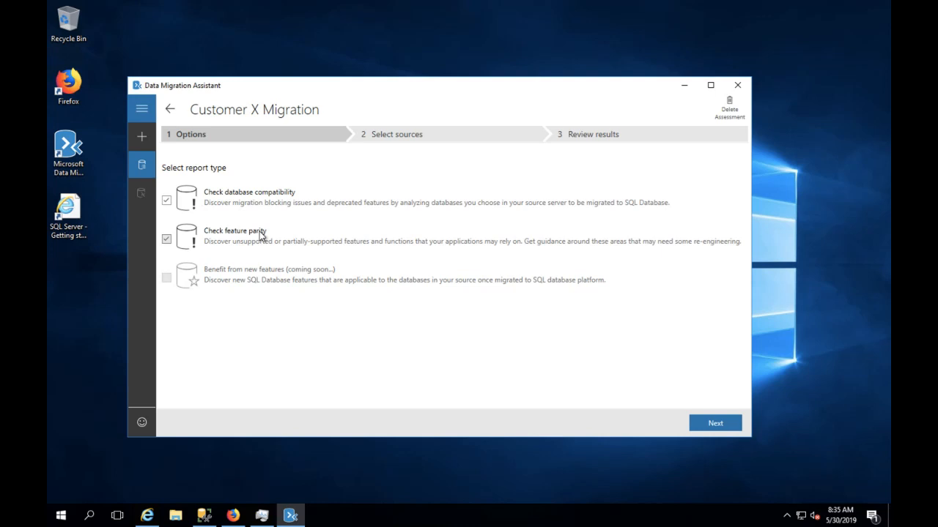
left_click(714, 422)
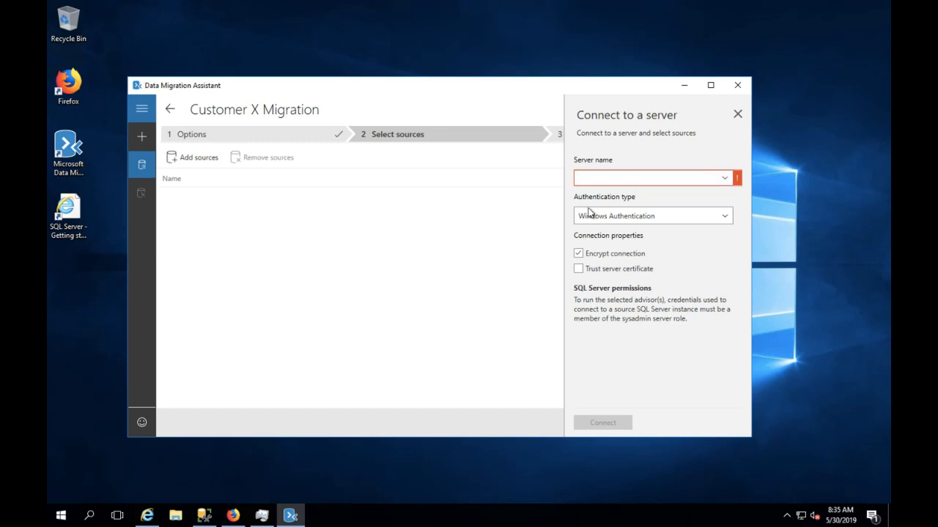
mouse_move(291, 4)
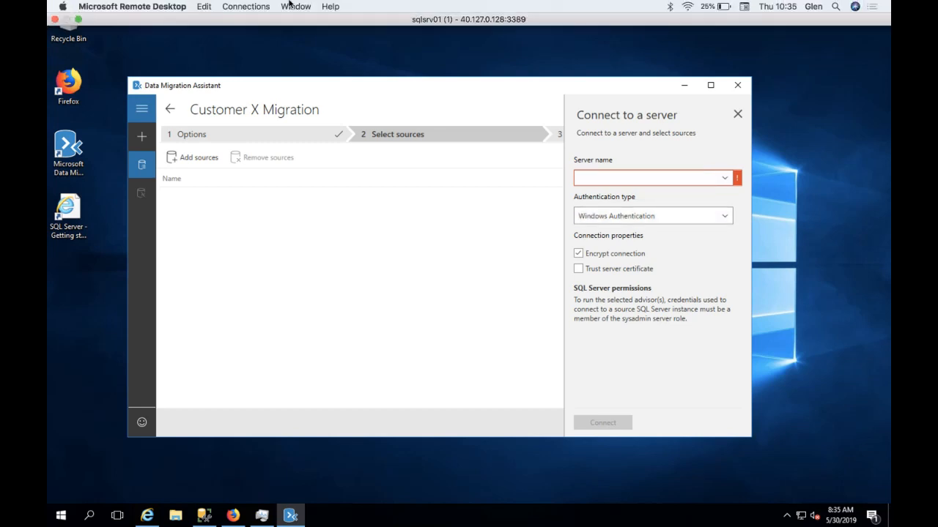
- Copy the sqlsrv01 VM's public IP 40.127.0.128 from the Azure portal, then return full screen to the session
left_click(79, 20)
left_click(517, 517)
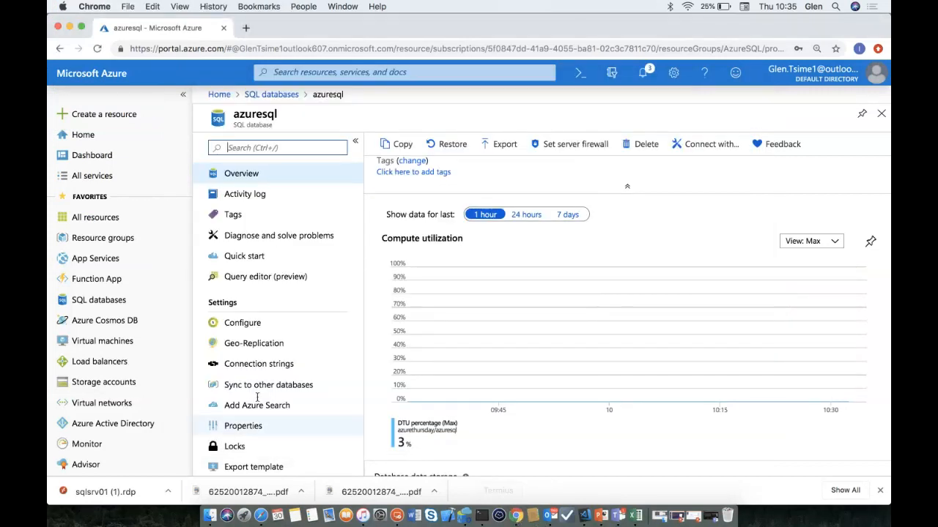
left_click(124, 343)
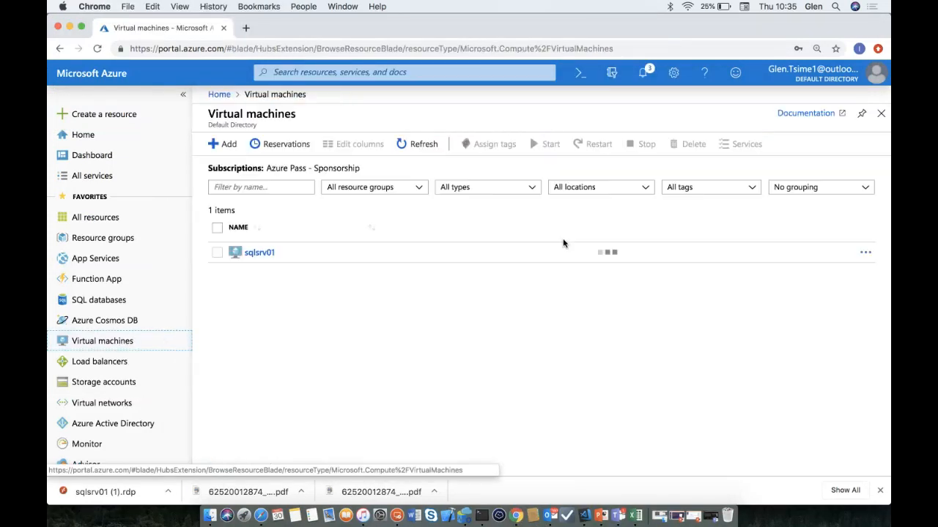
left_click(249, 252)
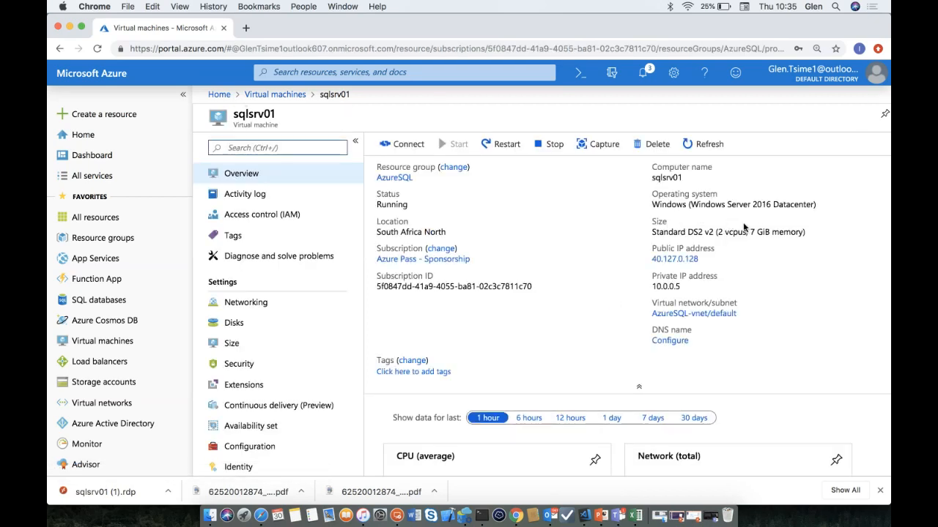
left_click(703, 259)
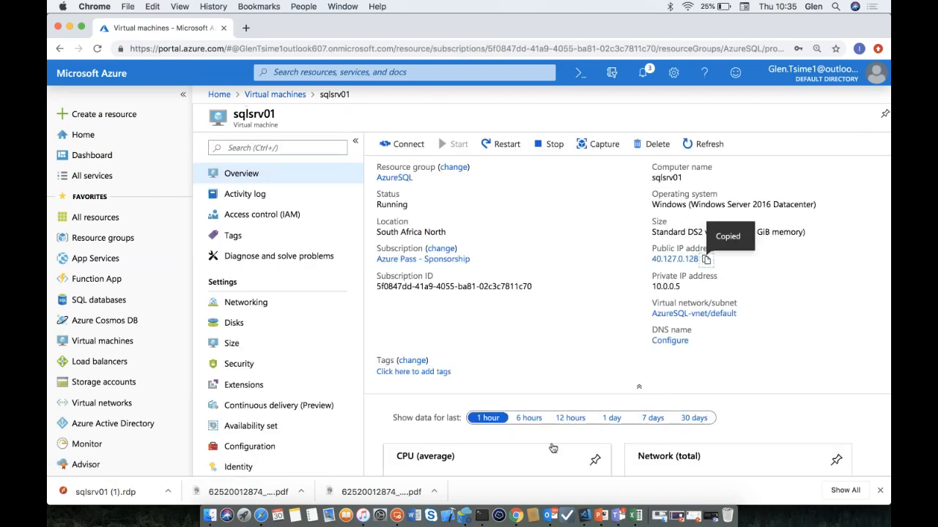
left_click(398, 515)
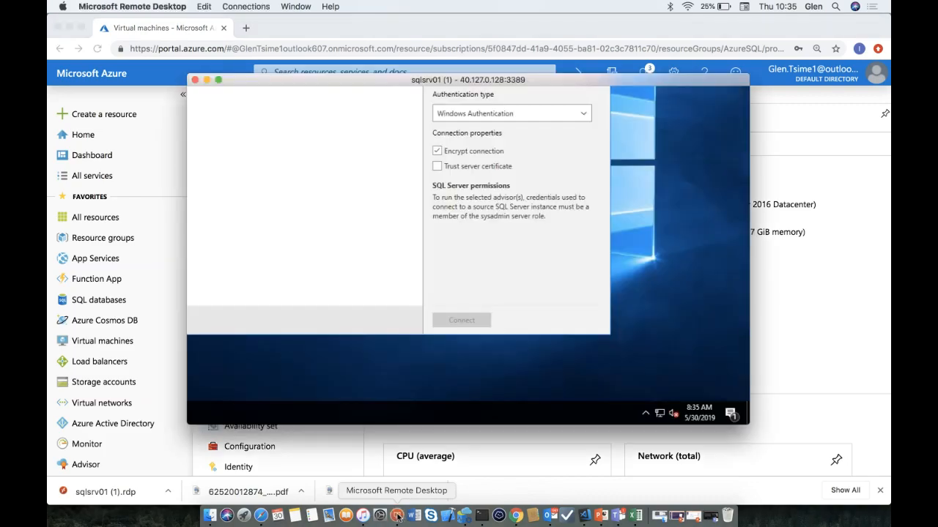
left_click(218, 79)
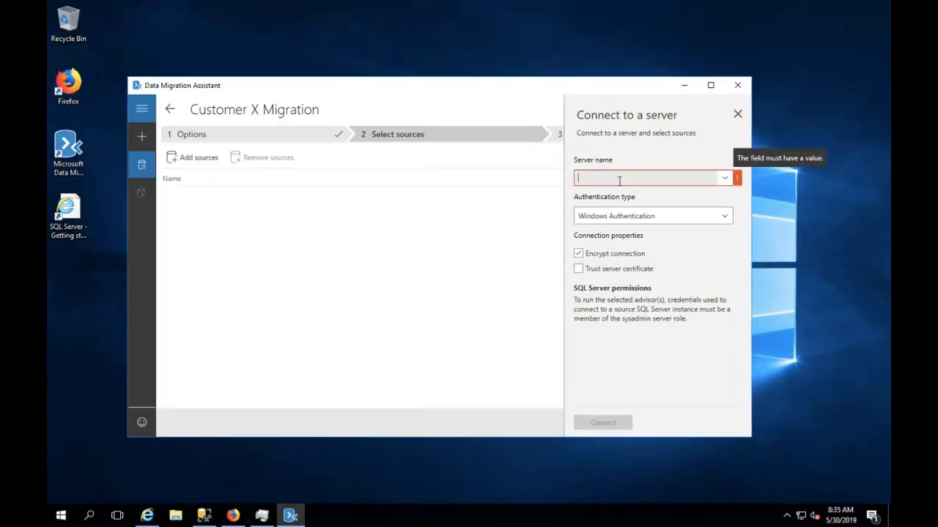
- Enter server 40.127.0.128 with SQL Server Authentication, filling in the login username and password
key("ctrl+v")
left_click(668, 216)
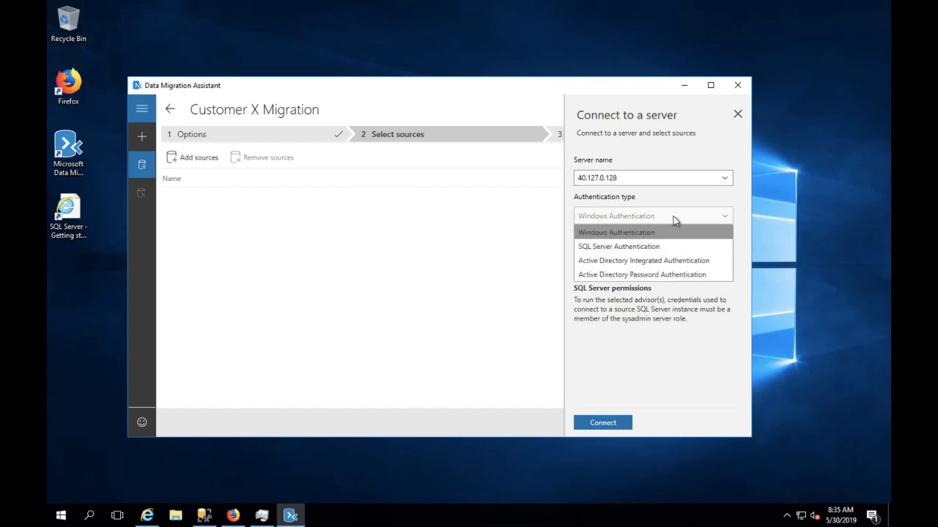
left_click(635, 249)
left_click(617, 270)
type("sc")
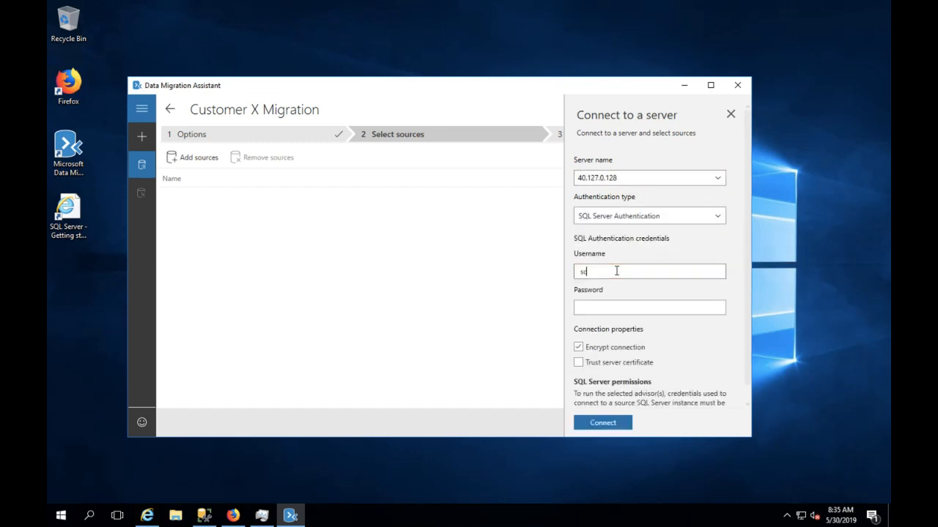
type("hema")
key("Tab")
type("****")
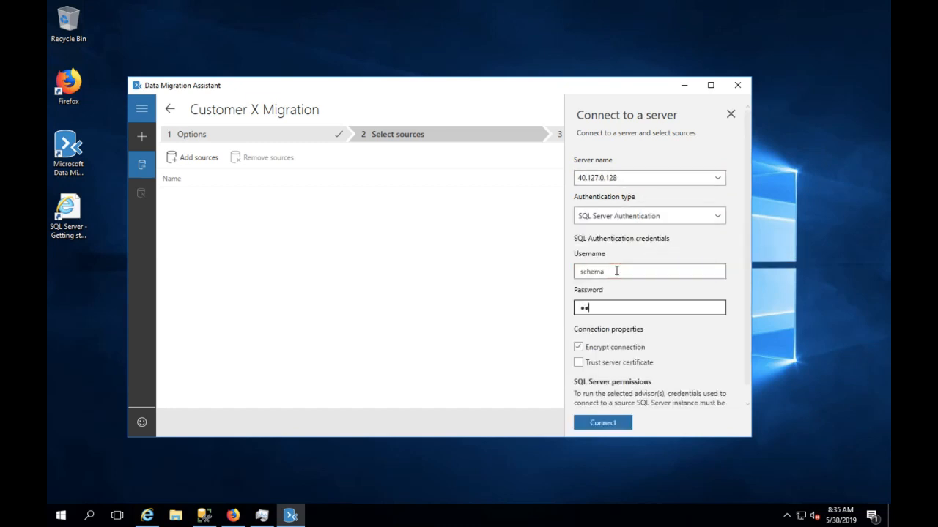
type("********")
- Connect without encryption and add the Orders database as the assessment source
left_click(578, 347)
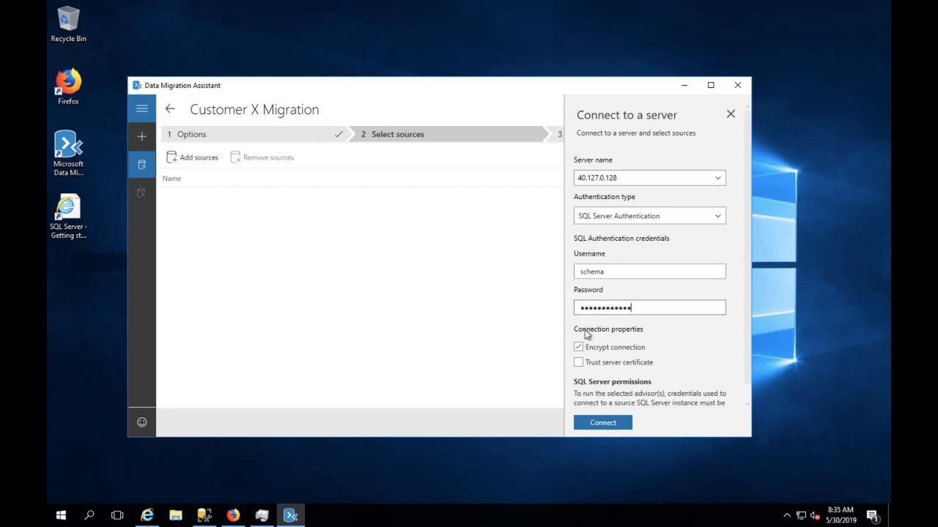
left_click(594, 424)
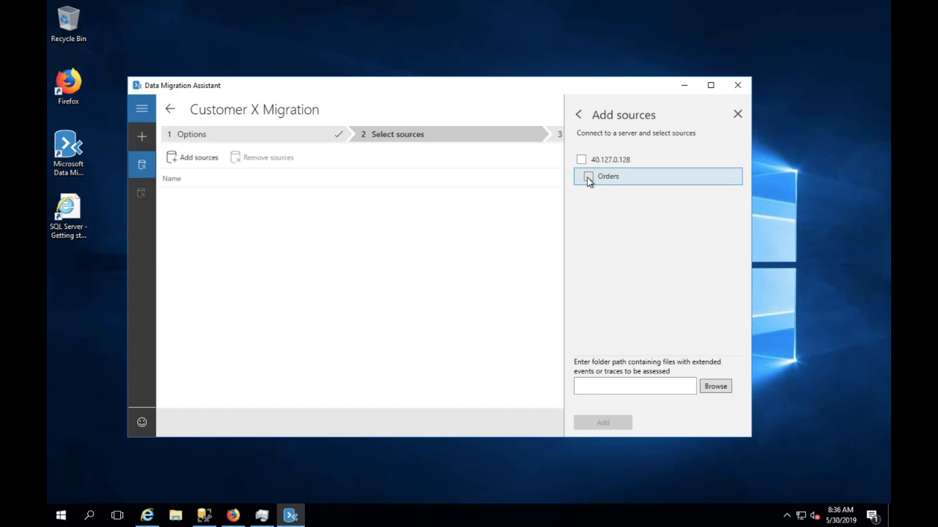
left_click(581, 159)
left_click(605, 424)
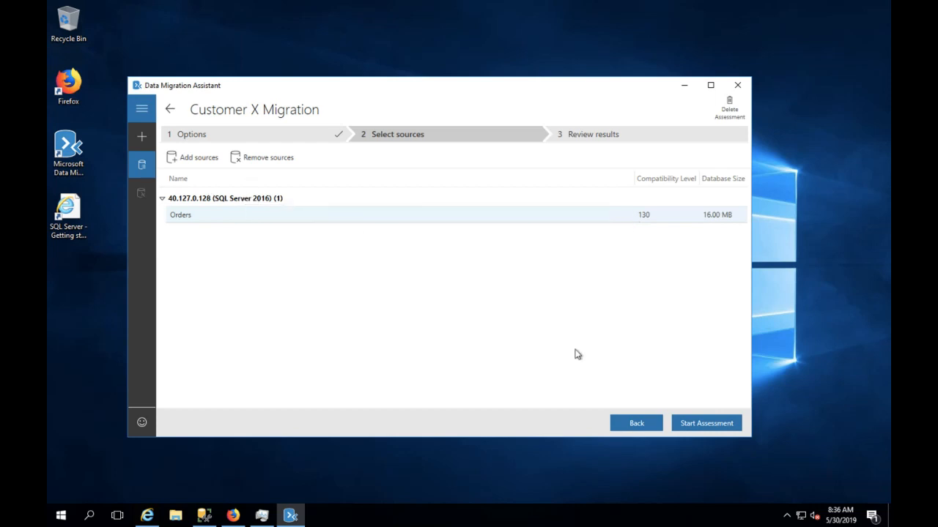
- Run the assessment on Orders and read the Analysis Services and Reporting Services unsupported-feature details
left_click(686, 427)
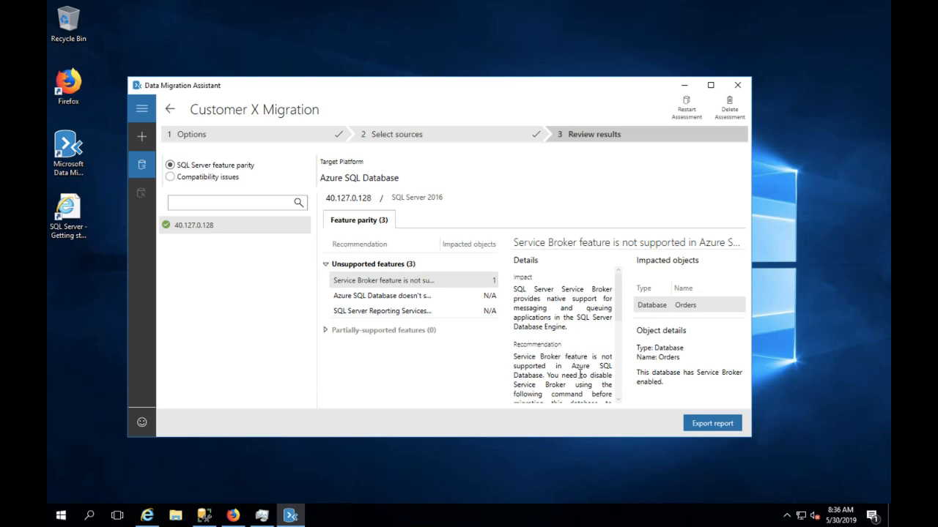
scroll(579, 374, "down", 5)
scroll(580, 375, "up", 4)
scroll(581, 374, "up", 1)
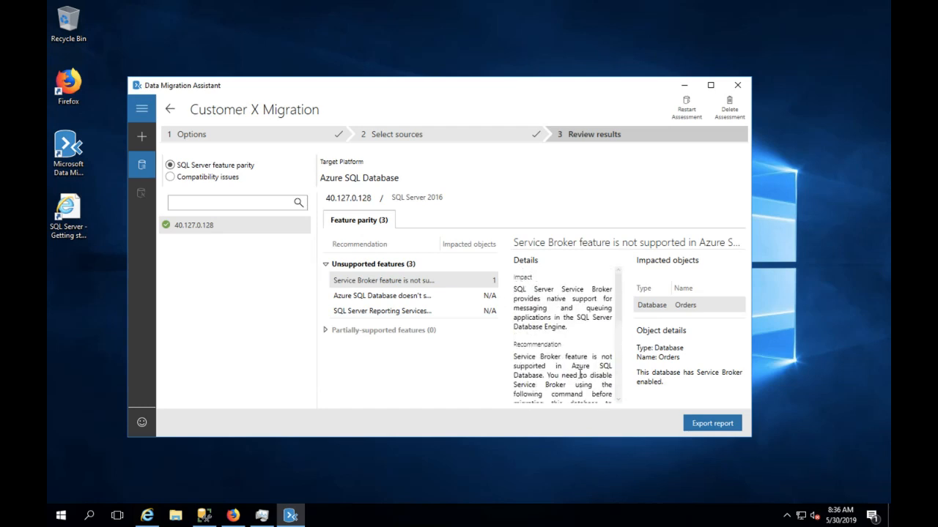
left_click(379, 296)
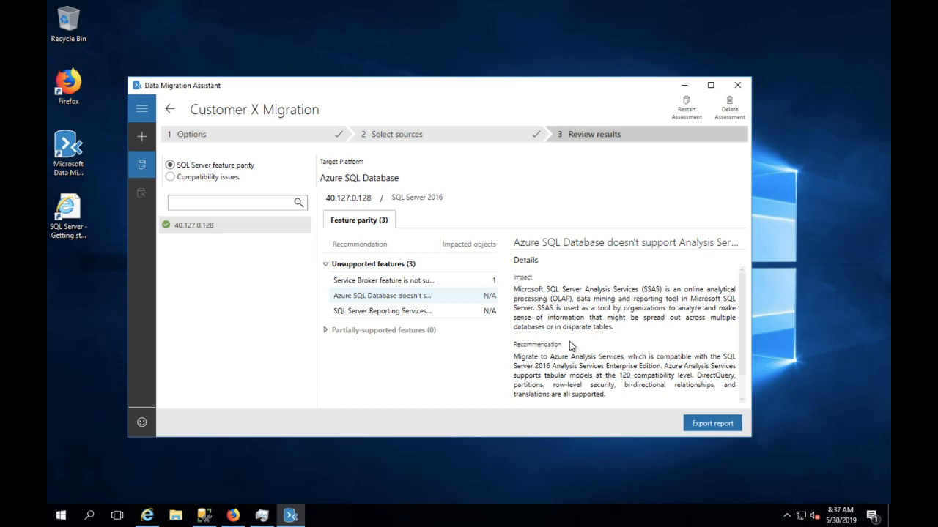
left_click(394, 315)
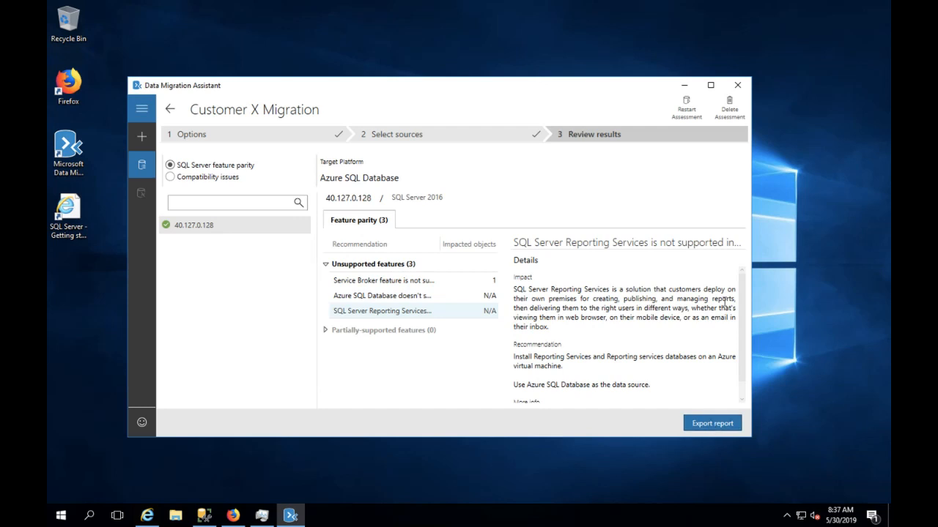
- Delete the finished assessment and start a new Migration project
left_click(736, 112)
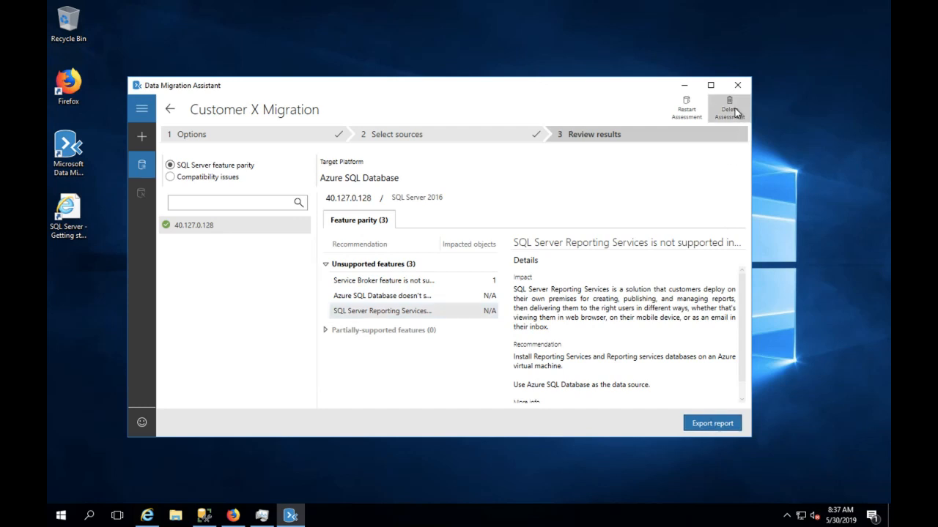
left_click(521, 319)
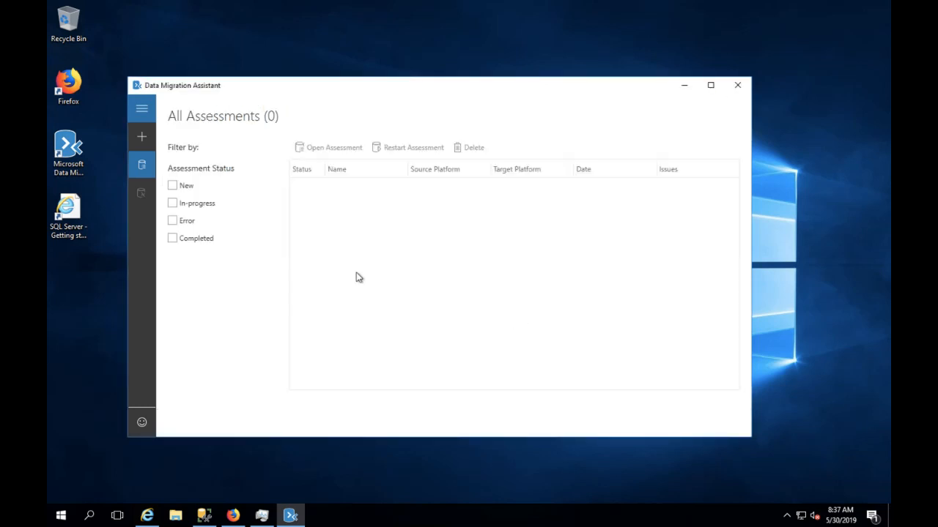
left_click(142, 139)
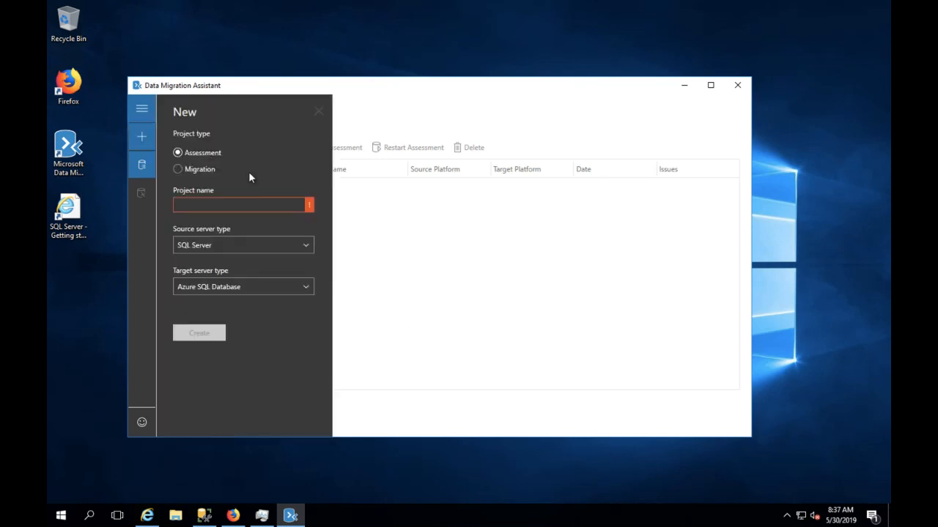
left_click(179, 169)
- Name the project 'migration customer X', keep the Schema and data scope, and create it
left_click(189, 203)
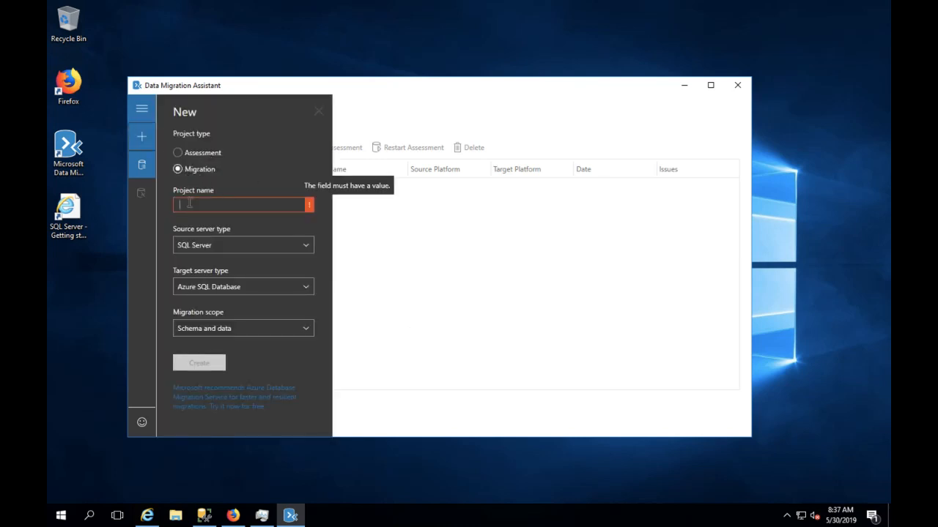
type("migration ")
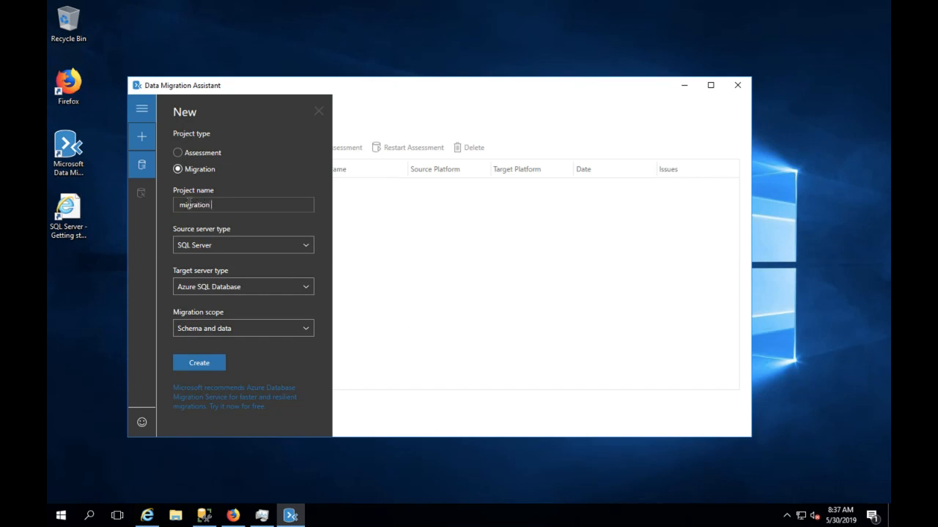
type("customer X")
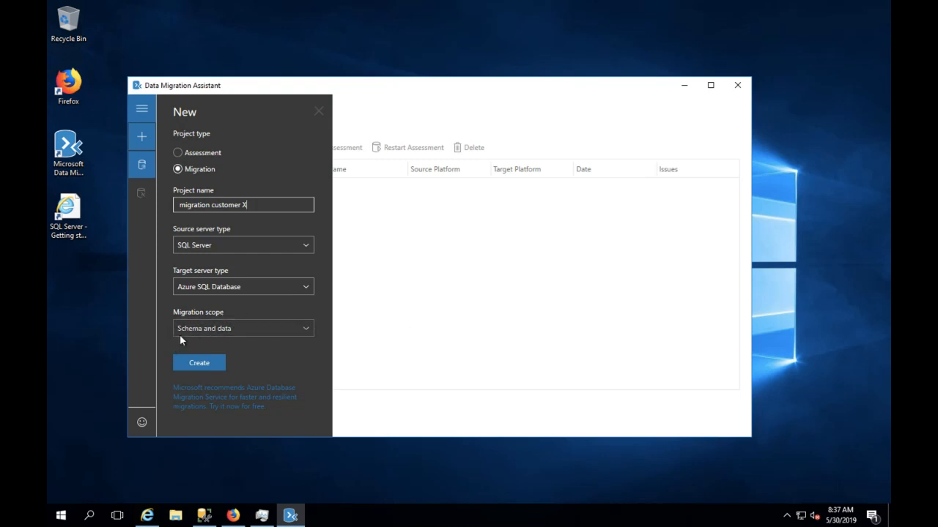
left_click(228, 332)
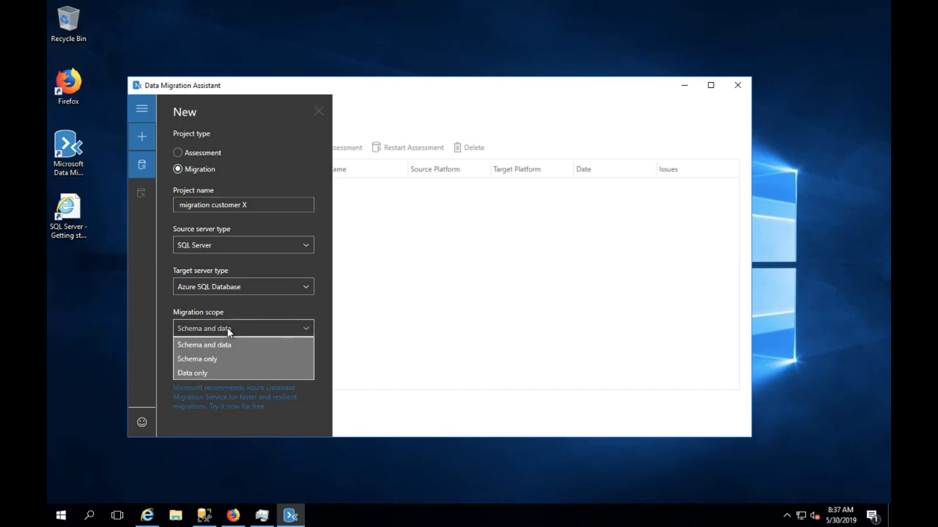
left_click(209, 344)
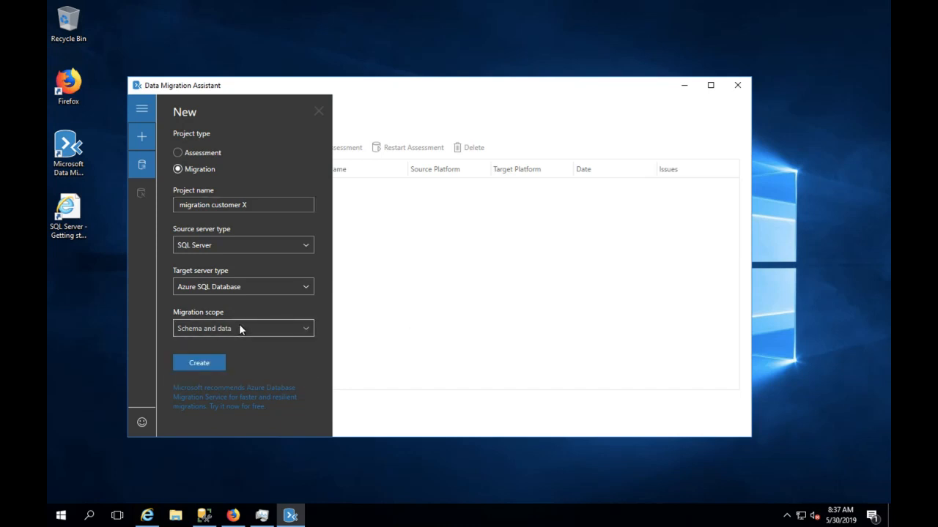
left_click(196, 364)
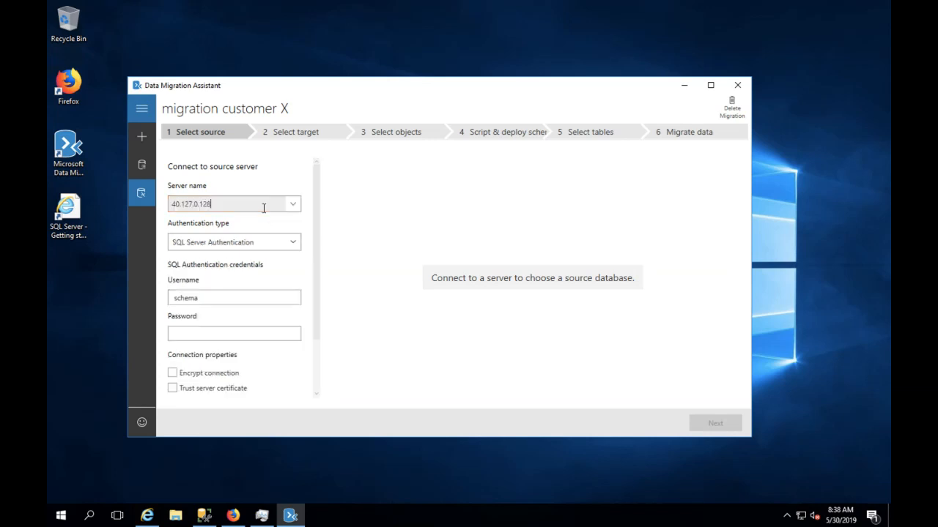
- Enter the source server password, connect, and continue to Select target with the Orders database chosen
left_click(235, 333)
type("••••••••••••")
scroll(233, 377, "down", 2)
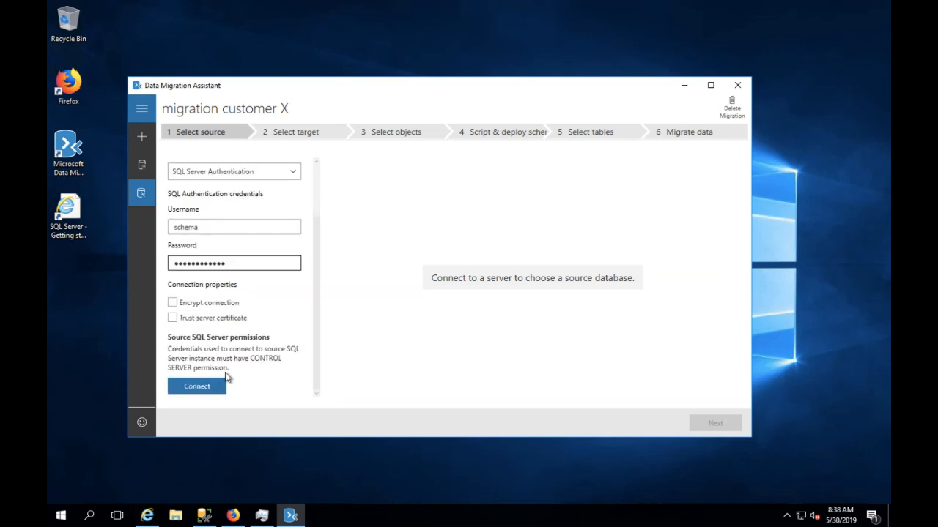
left_click(216, 386)
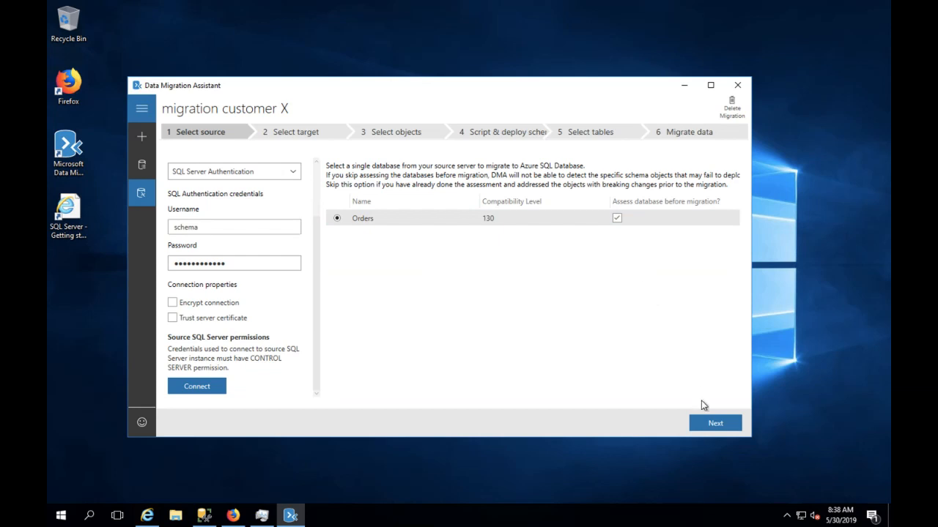
left_click(703, 423)
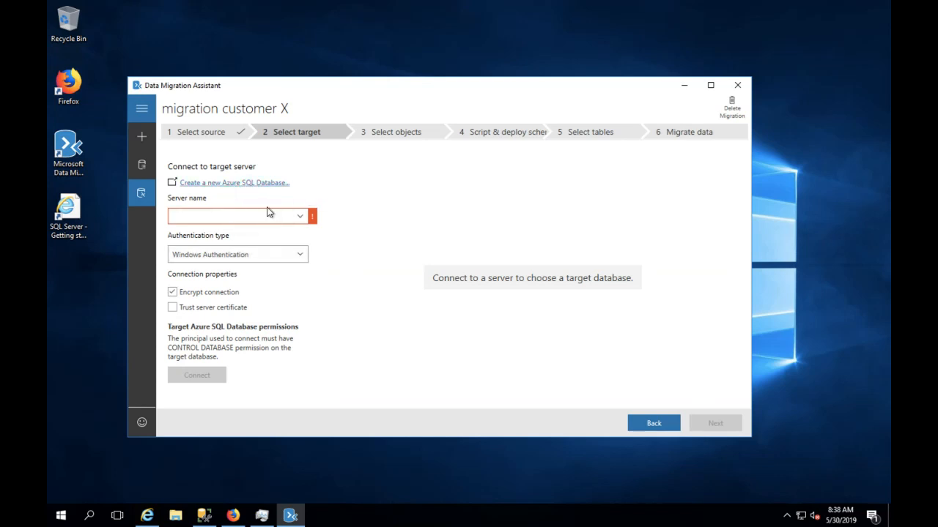
- Copy server name azurethursday.database.windows.net from the portal's azuresql database overview, then return to the remote session
mouse_move(266, 4)
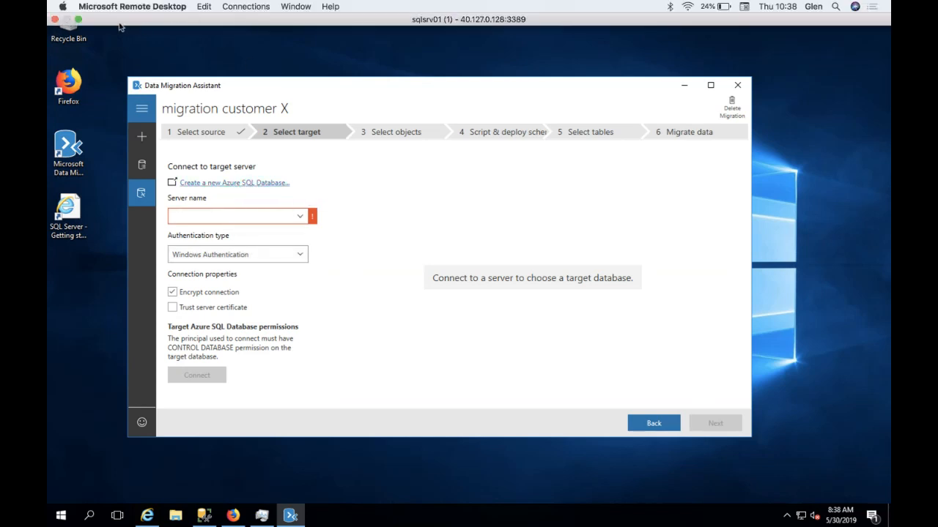
left_click(80, 20)
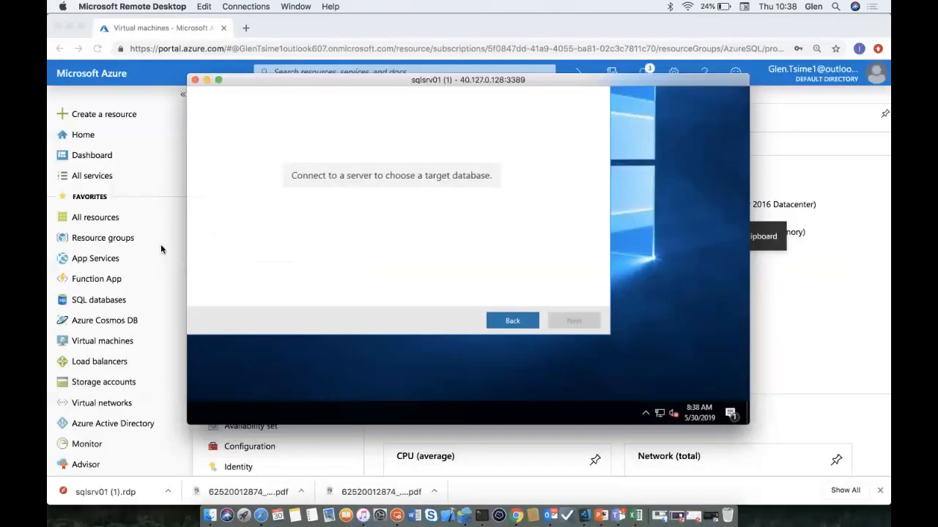
left_click(107, 308)
left_click(106, 307)
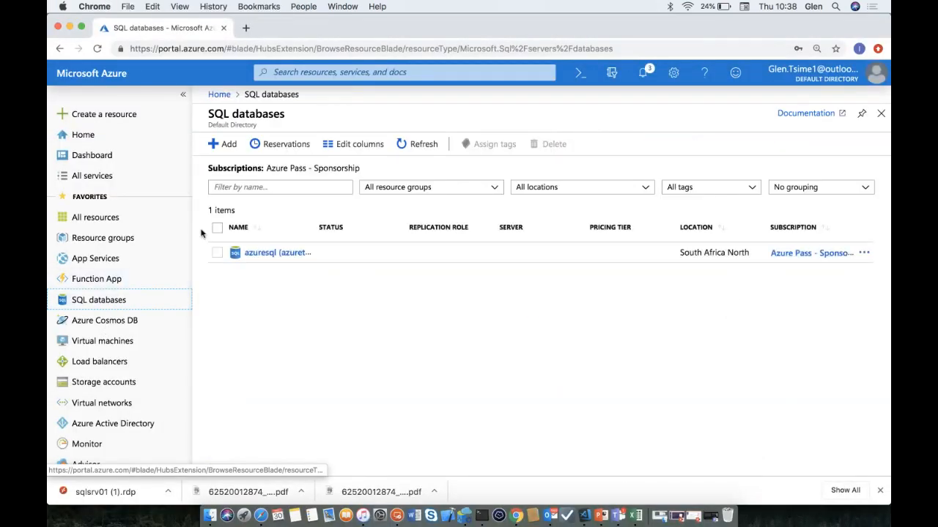
left_click(248, 254)
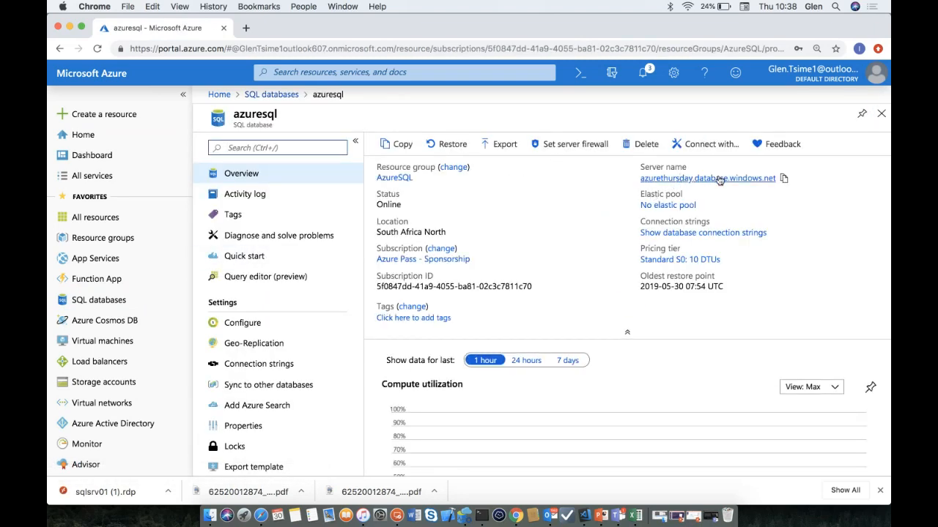
left_click(784, 179)
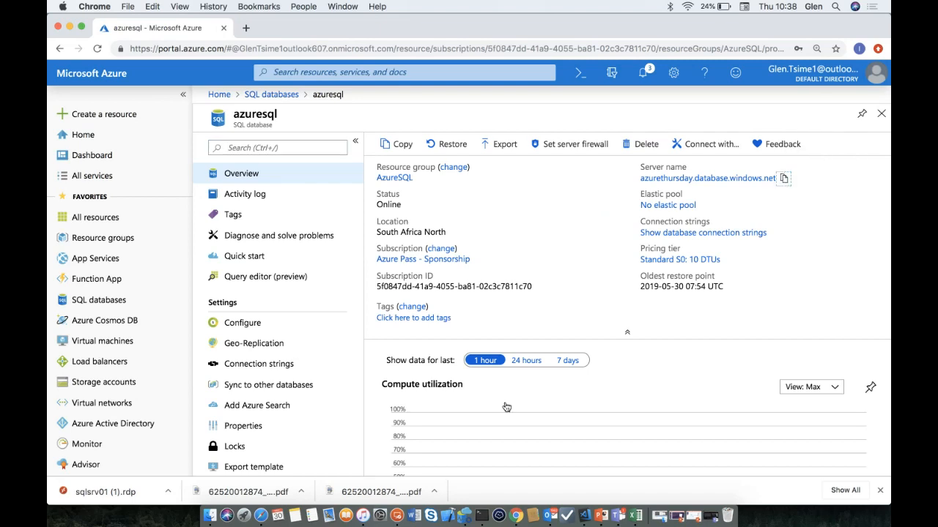
left_click(397, 515)
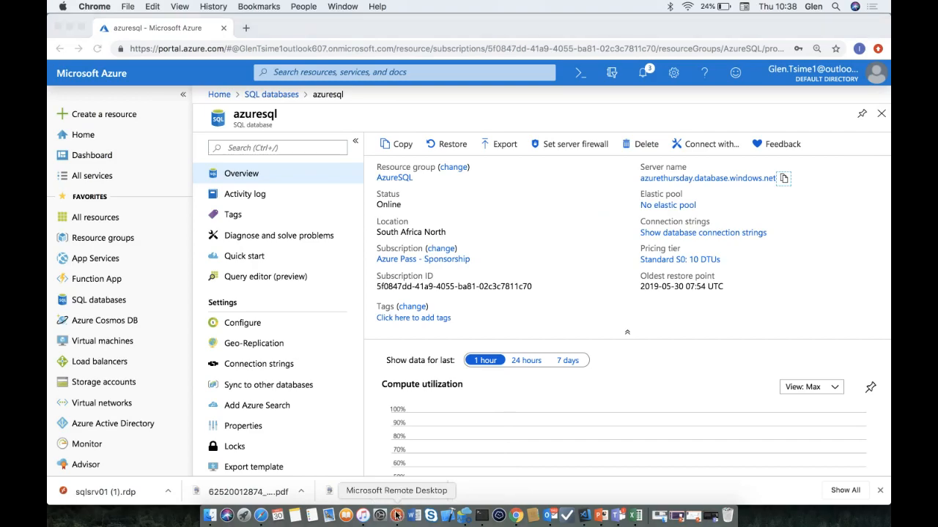
- Connect to azurethursday.database.windows.net with SQL Server Authentication and set azuresql as the target database
left_click(218, 80)
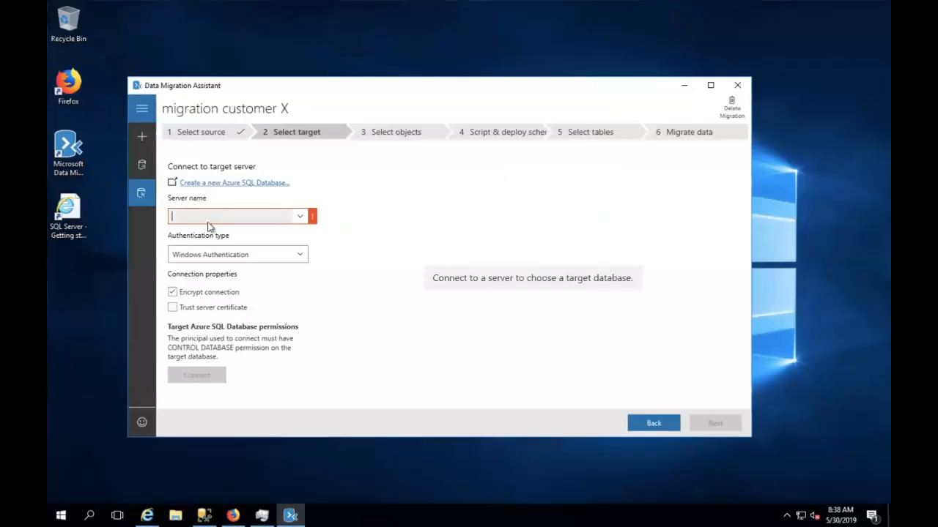
key("ctrl+v")
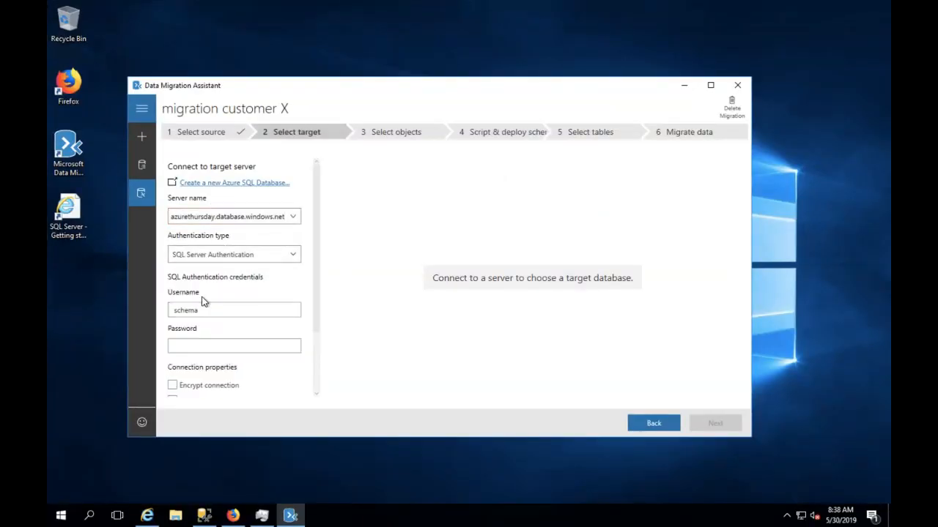
left_click(188, 347)
type("*************")
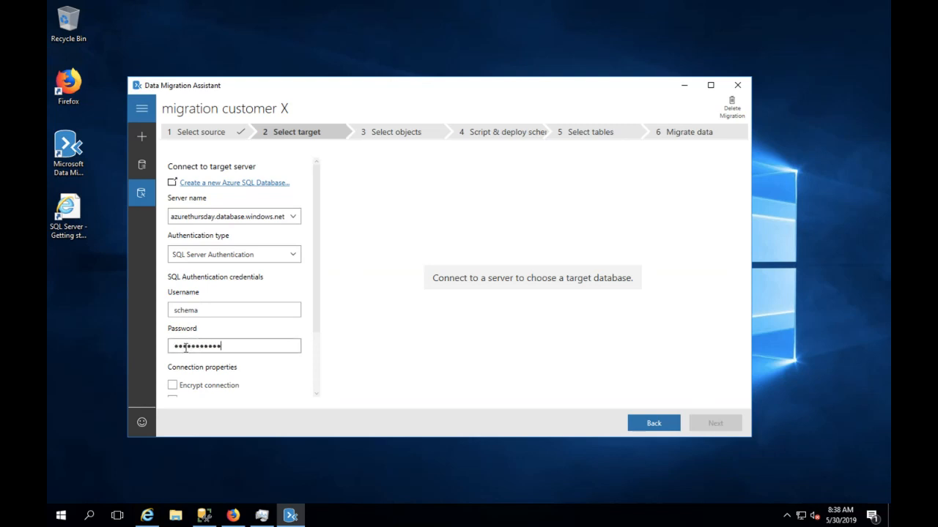
scroll(186, 350, "down", 2)
left_click(189, 388)
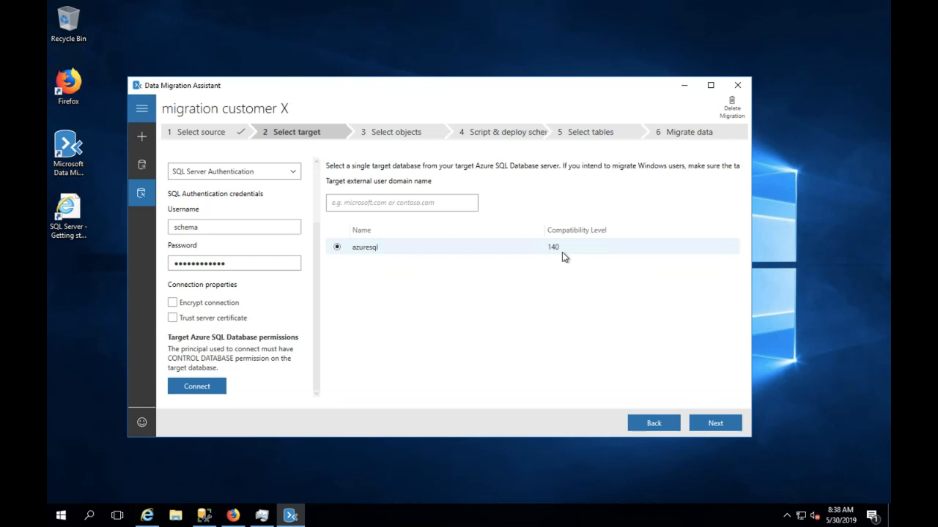
left_click(713, 423)
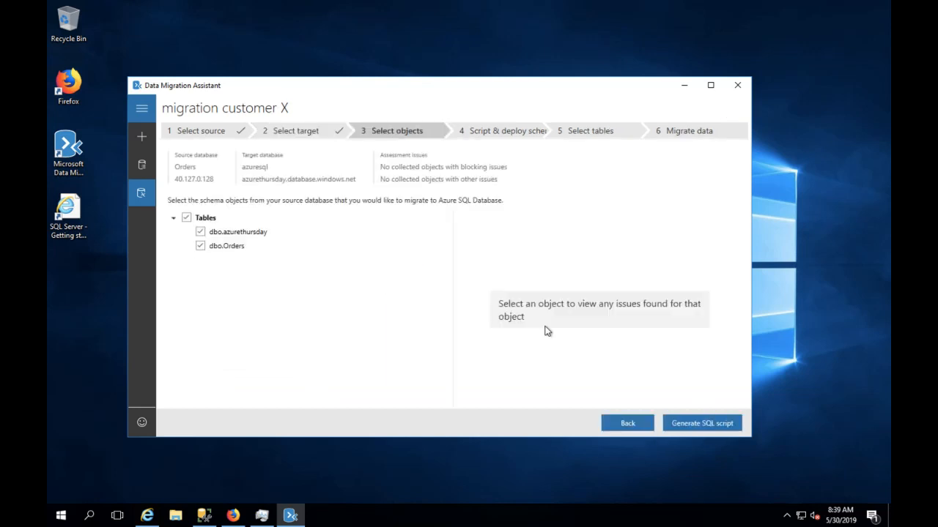
- Exclude dbo.azurethursday, generate and deploy the dbo.Orders schema to azuresql, then continue to Select tables
left_click(200, 233)
left_click(692, 424)
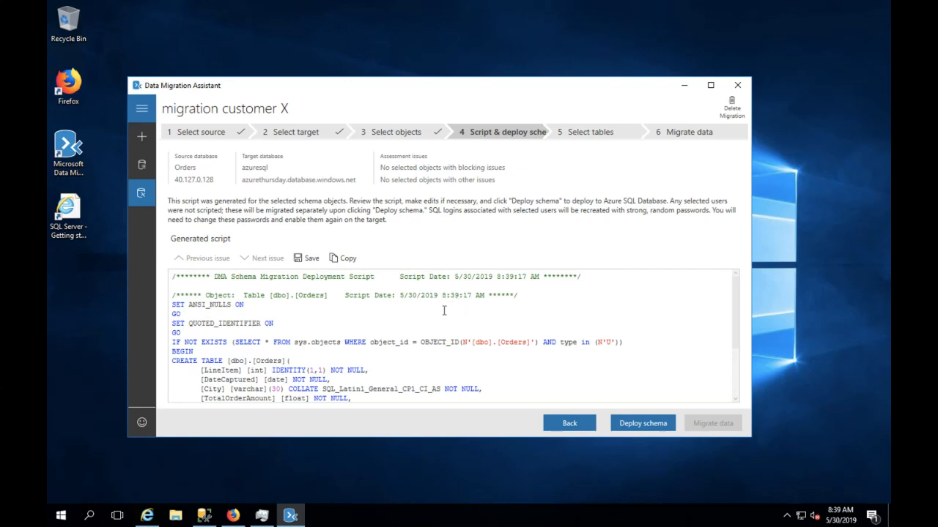
scroll(444, 310, "down", 3)
scroll(443, 311, "up", 3)
scroll(244, 347, "down", 3)
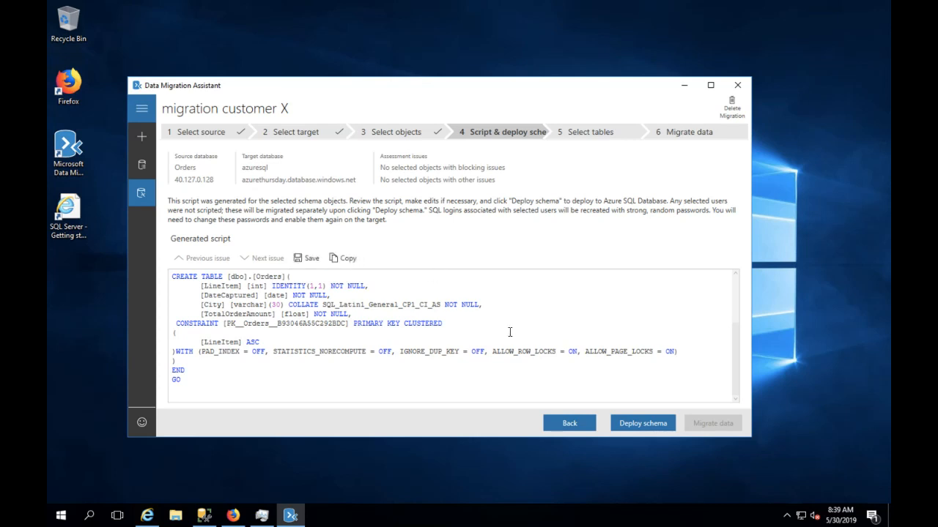
left_click(650, 432)
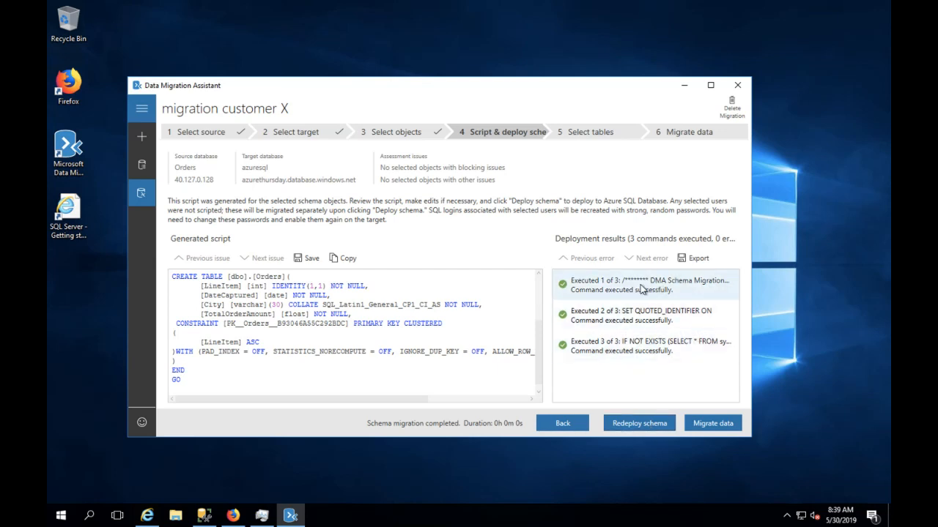
left_click(708, 430)
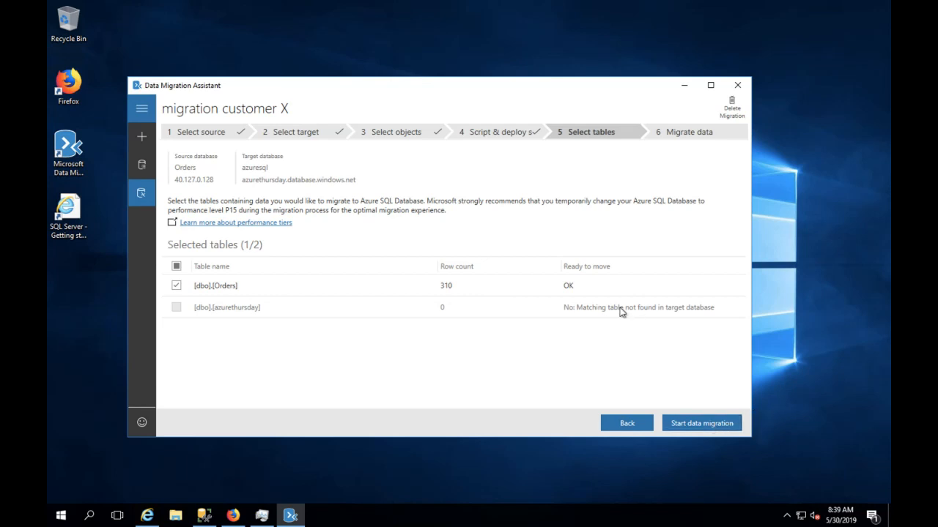
- Migrate the 310 dbo.Orders rows into azuresql and leave remote full screen after it completes
left_click(687, 423)
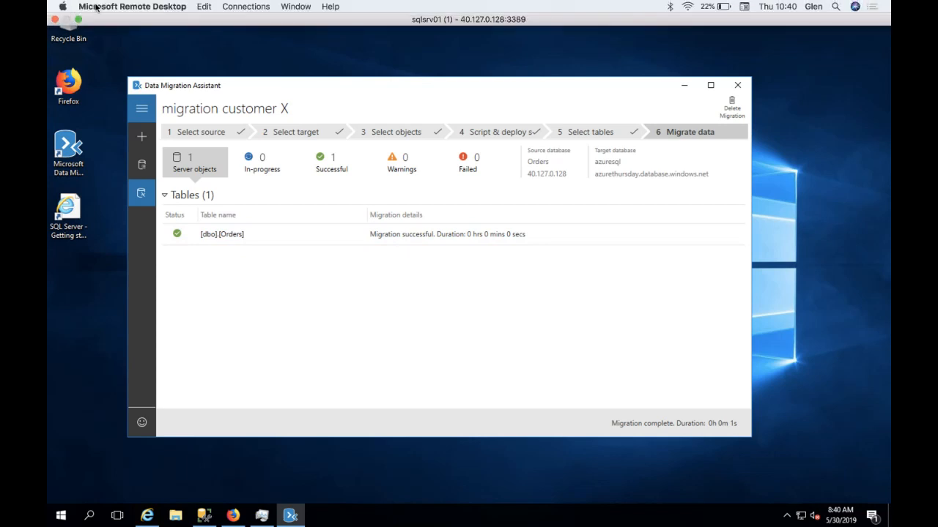
left_click(79, 19)
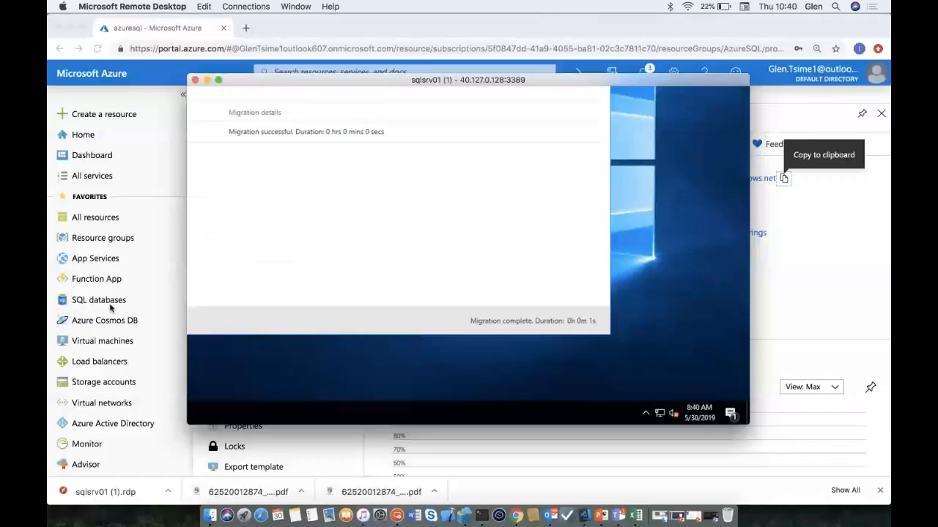
- Open the azuresql database's Query editor (preview) and sign in with the SQL login credentials
left_click(109, 309)
left_click(104, 306)
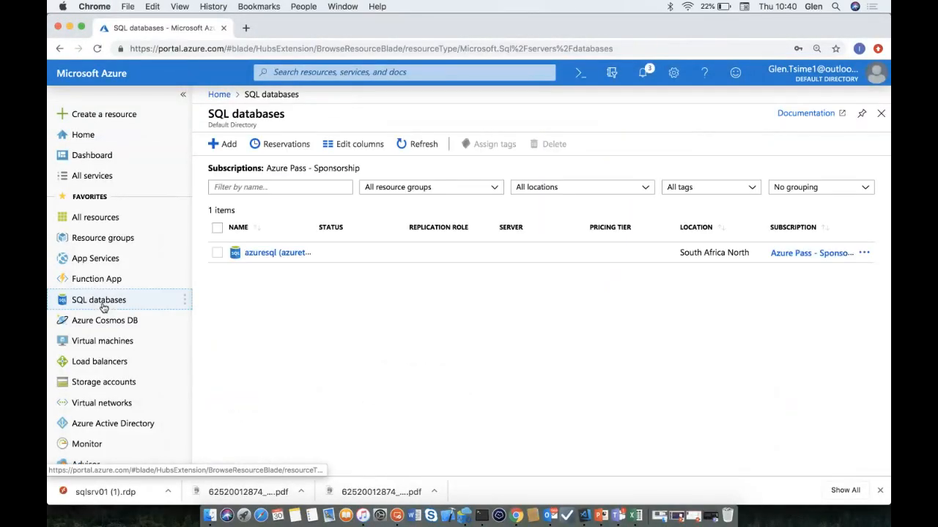
left_click(257, 252)
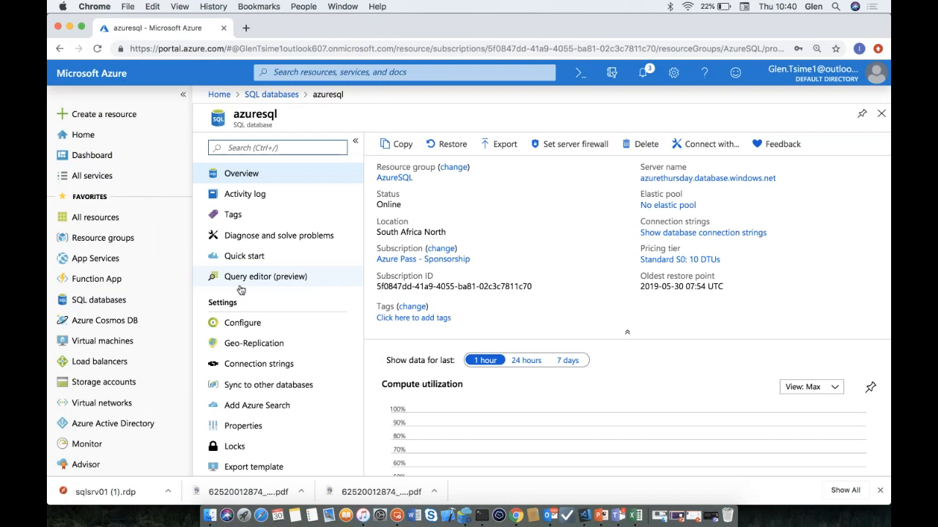
left_click(243, 286)
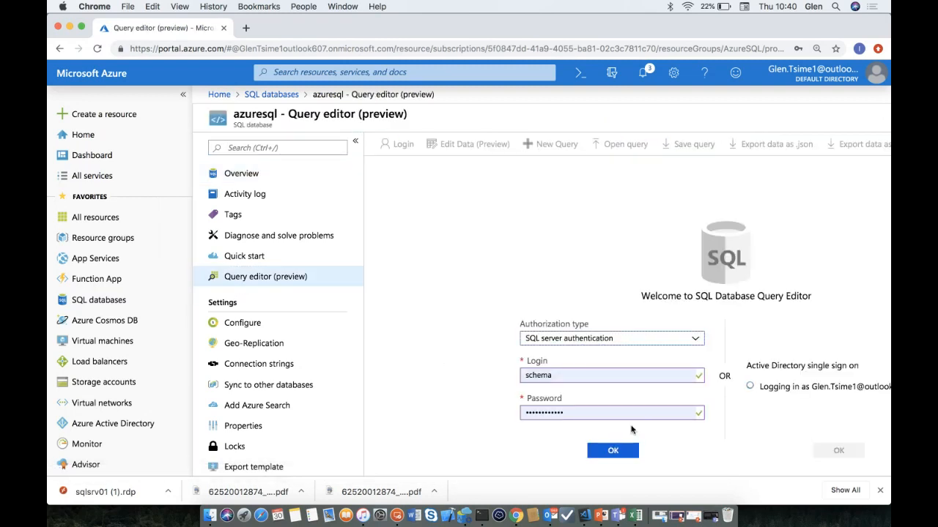
left_click(615, 452)
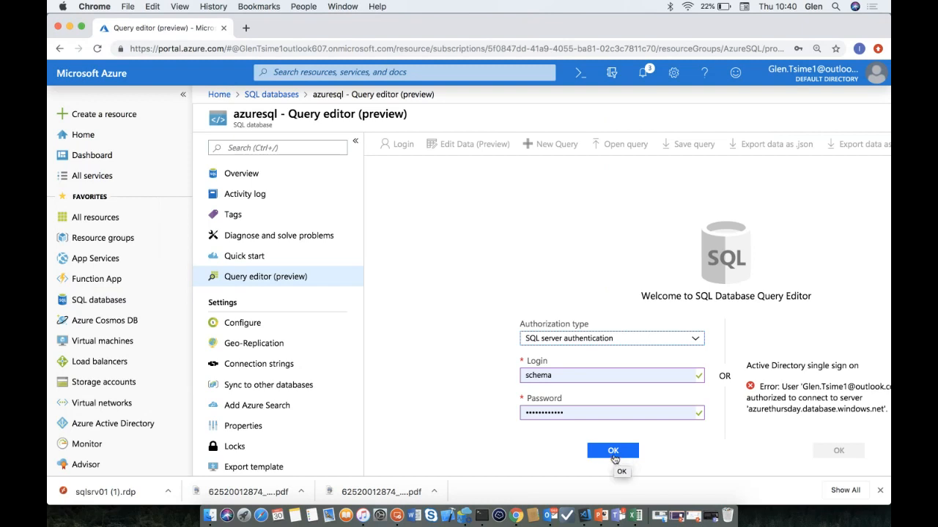
left_click(615, 453)
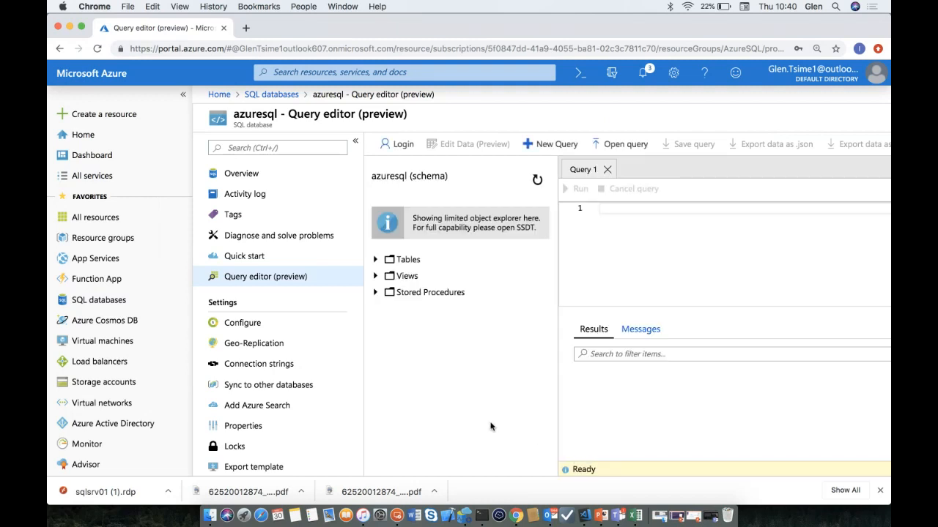
- Run SELECT * FROM Orders in the Query editor and browse the returned rows
left_click(377, 261)
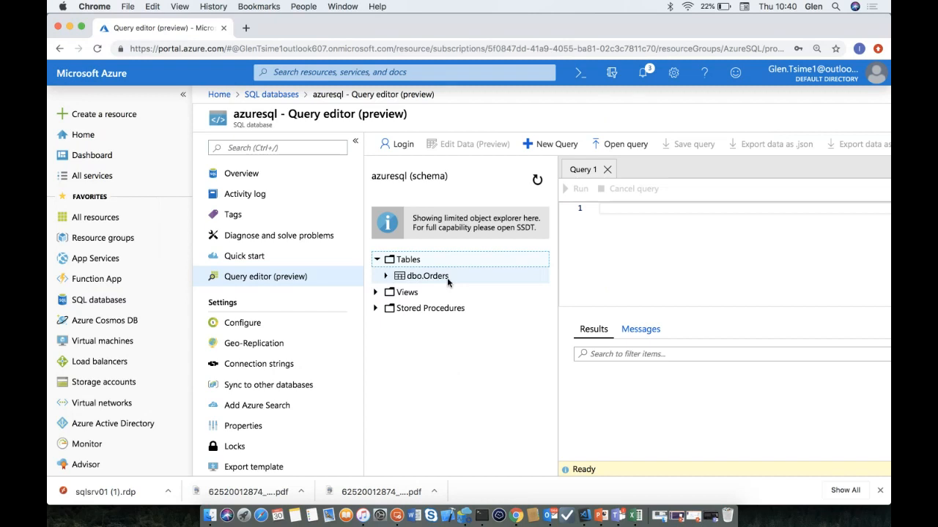
left_click(641, 213)
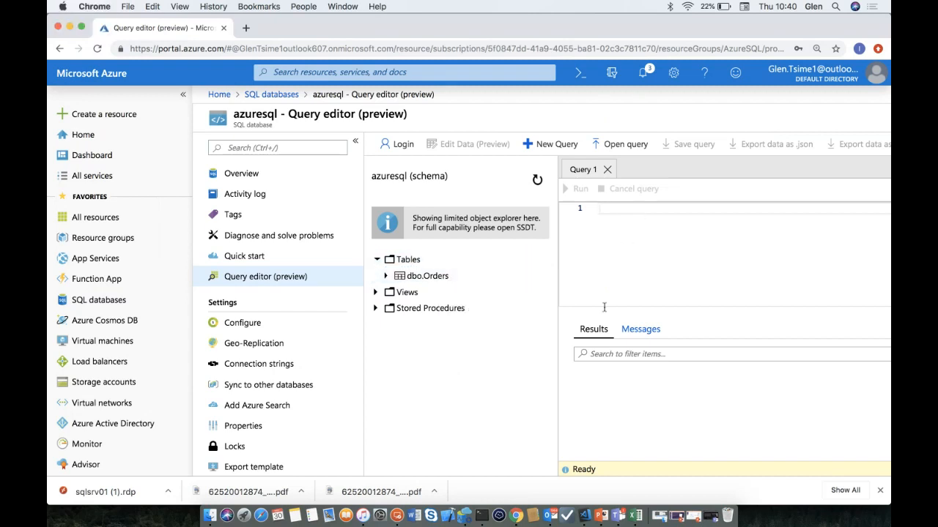
type("SELECT *")
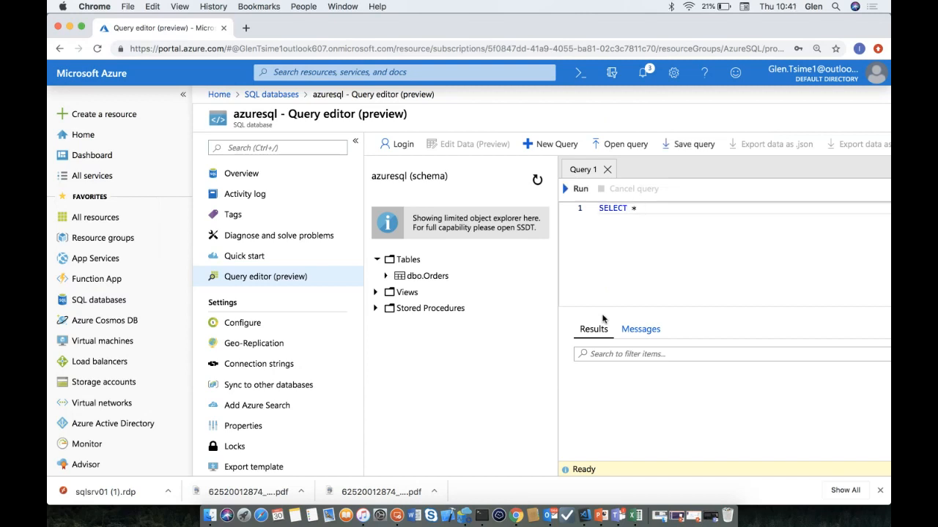
type(" FROM Orders")
left_click(580, 189)
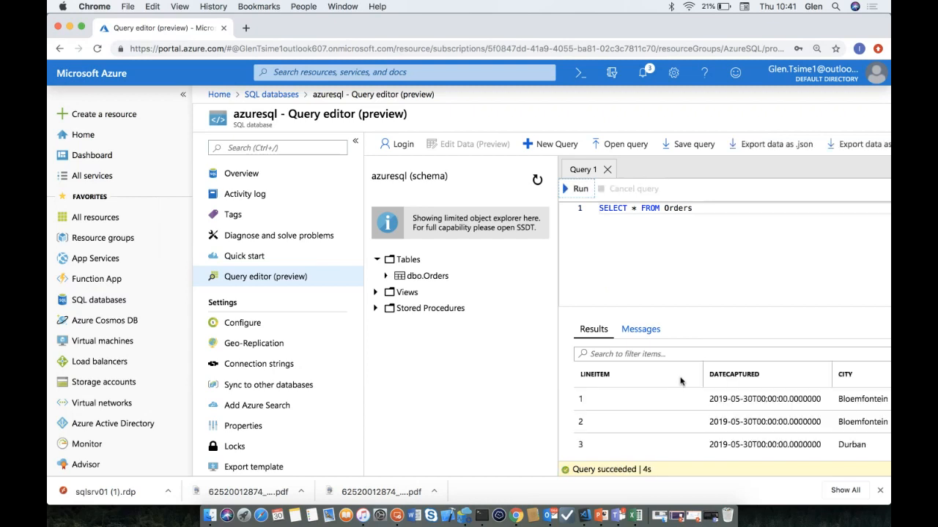
scroll(680, 381, "down", 2)
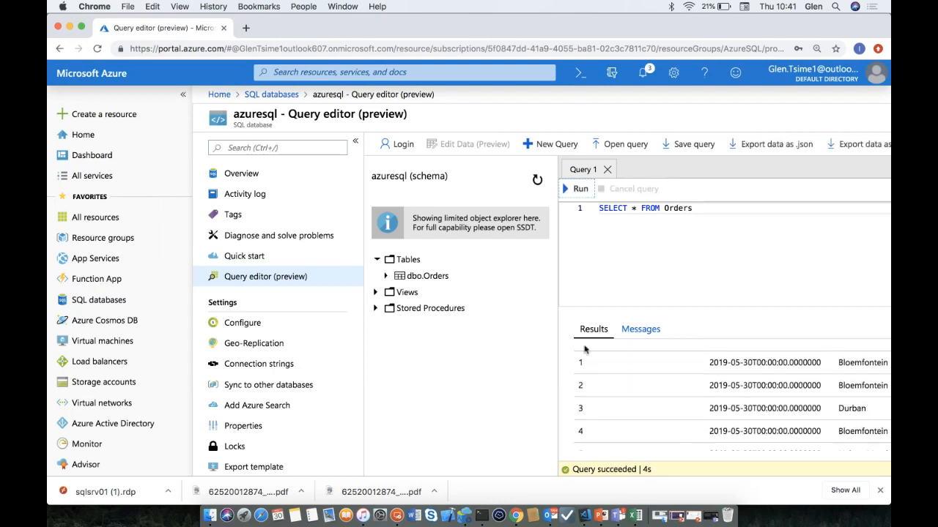
left_click_drag(558, 332, 432, 331)
scroll(600, 378, "down", 3)
scroll(600, 377, "right", 1)
scroll(600, 378, "down", 3)
scroll(600, 378, "down", 5)
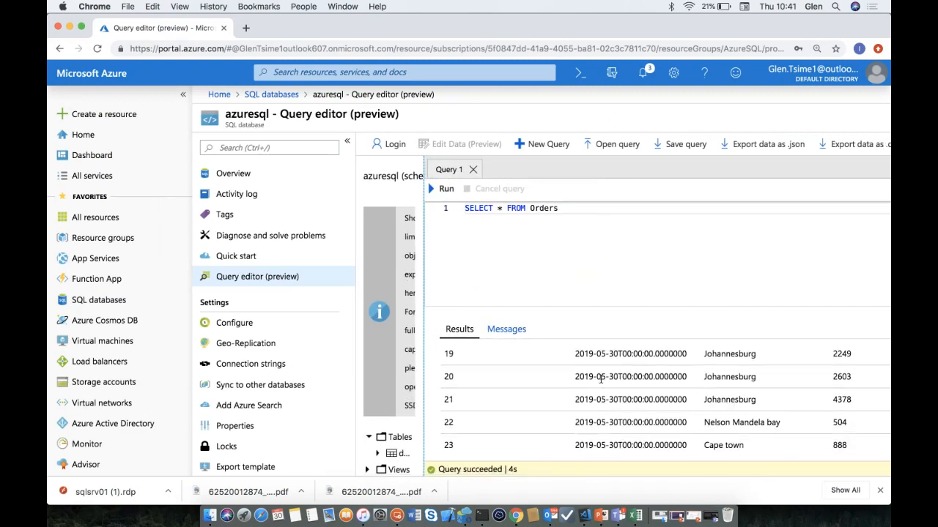
scroll(600, 379, "down", 6)
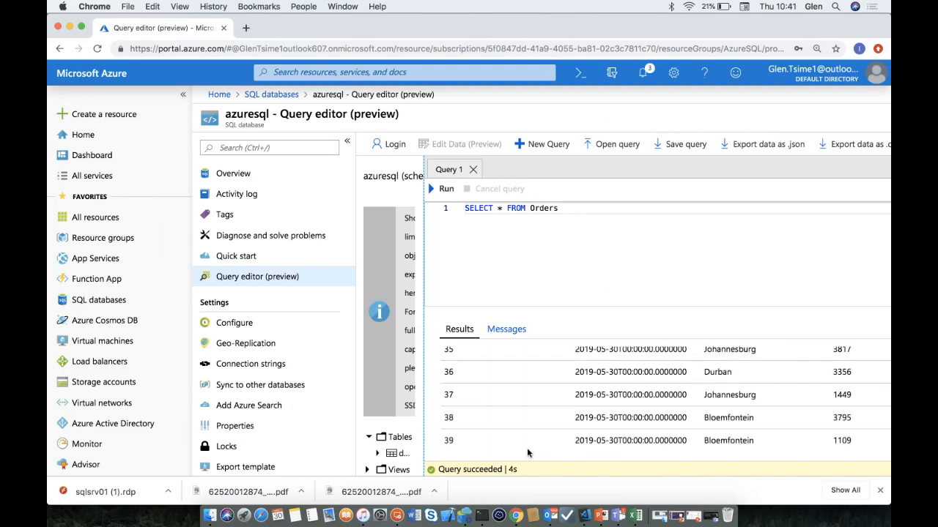
left_click_drag(423, 337, 496, 338)
- Rewrite the query as SELECT Count(*) FROM Orders, confirm 313 rows, then return to VS Code
left_click(643, 215)
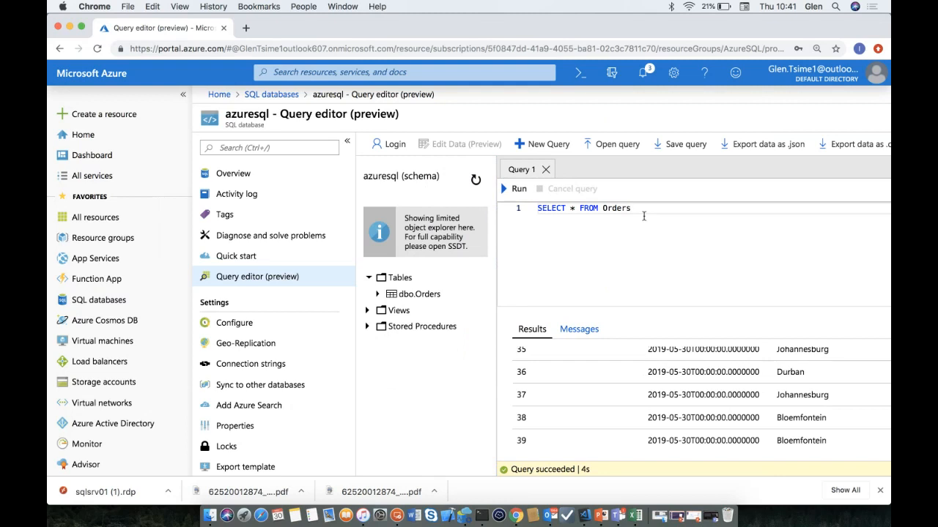
left_click(570, 210)
type("COunt")
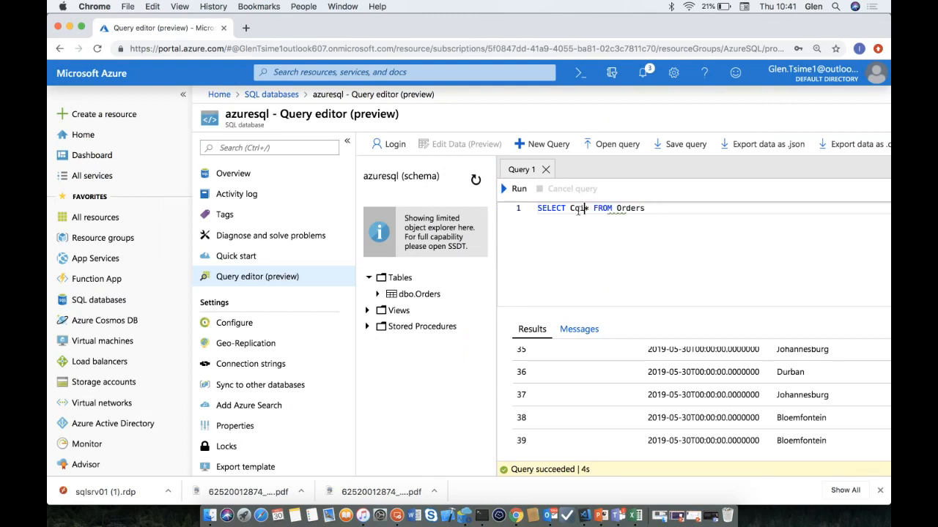
type(" (")
left_click(607, 210)
type(")")
left_click_drag(667, 209, 537, 209)
left_click(518, 189)
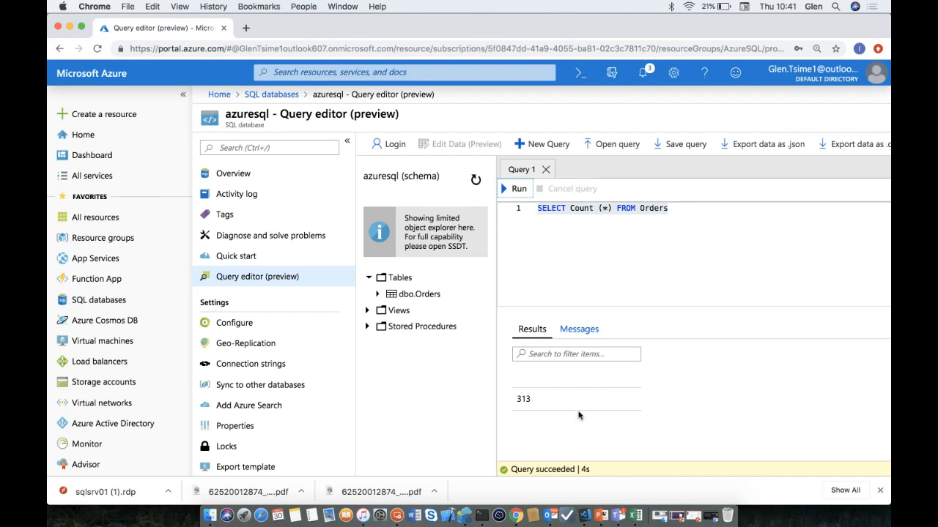
left_click(584, 514)
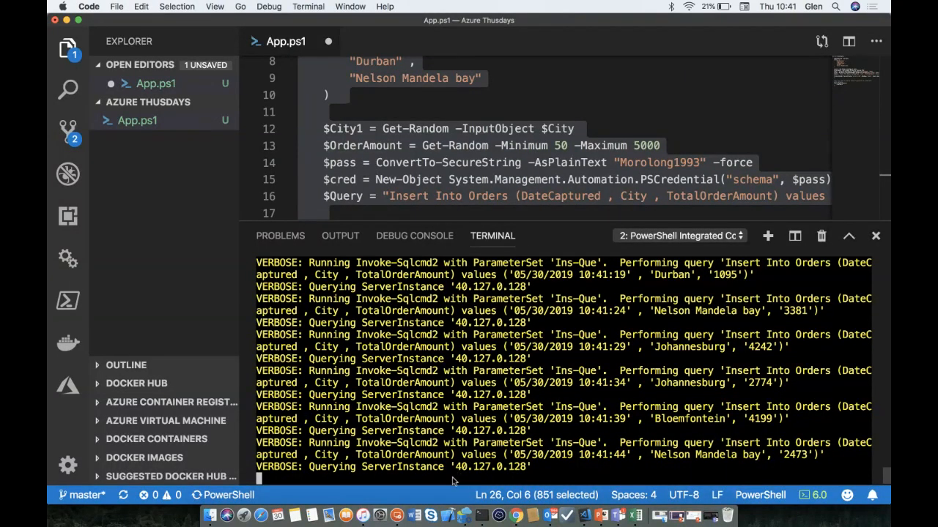
- Stop the running App.ps1 insert script in the terminal
key("ctrl+c")
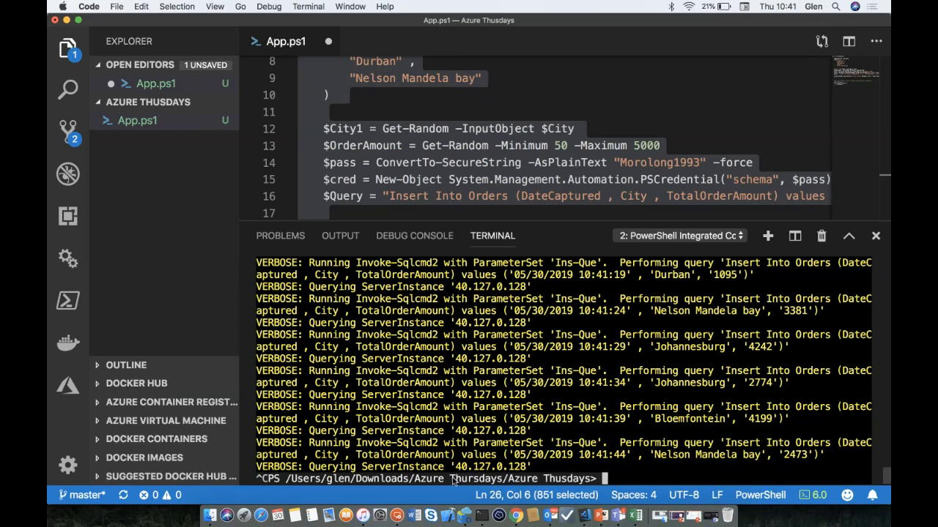
key("Return")
key("Return")
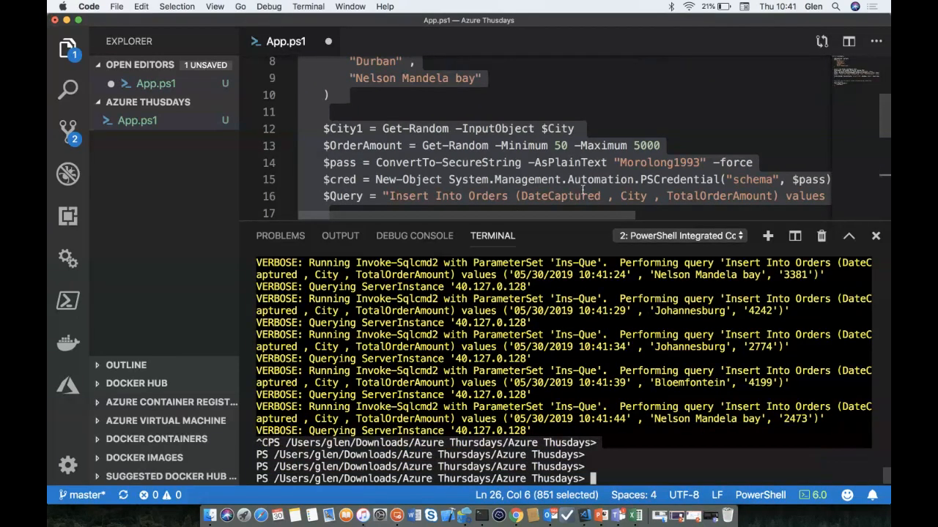
scroll(582, 189, "down", 5)
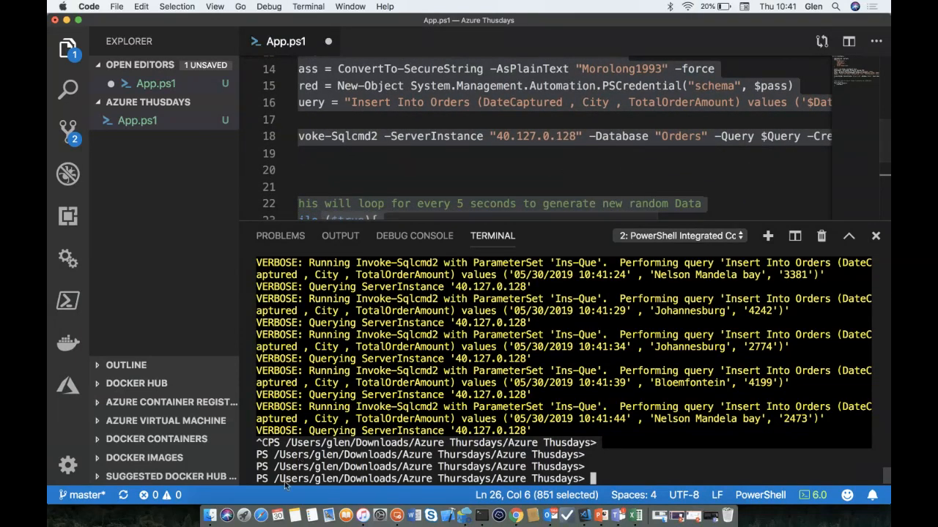
- Copy azurethursday.database.windows.net from the azuresql overview, discarding the unsaved query edits
left_click(516, 515)
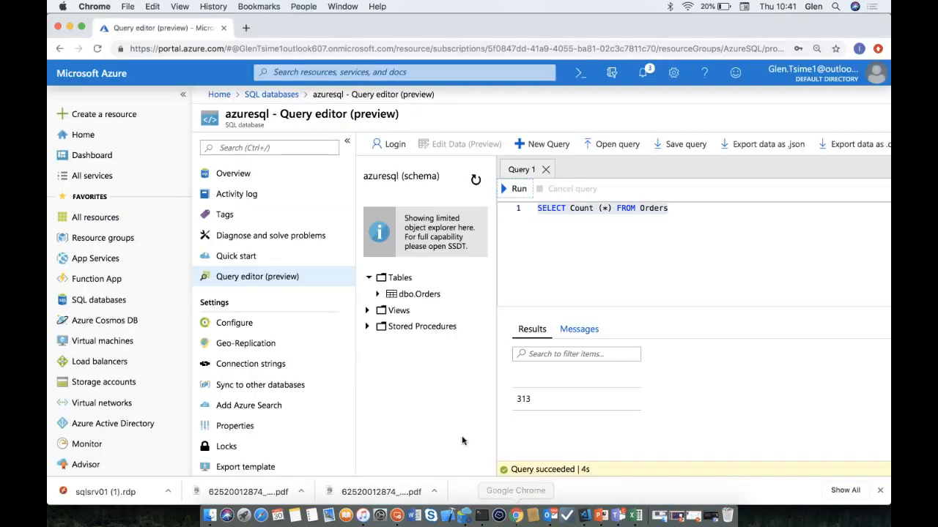
left_click(295, 177)
left_click(565, 116)
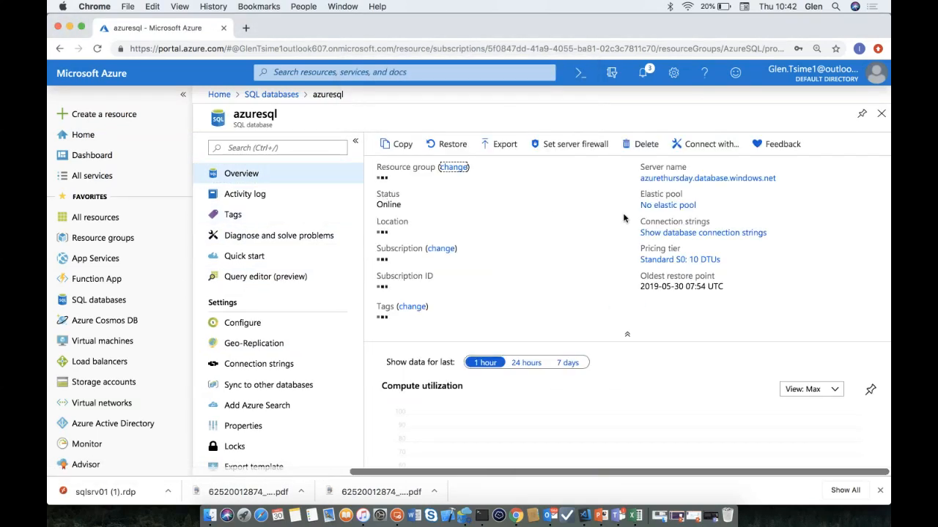
left_click(784, 178)
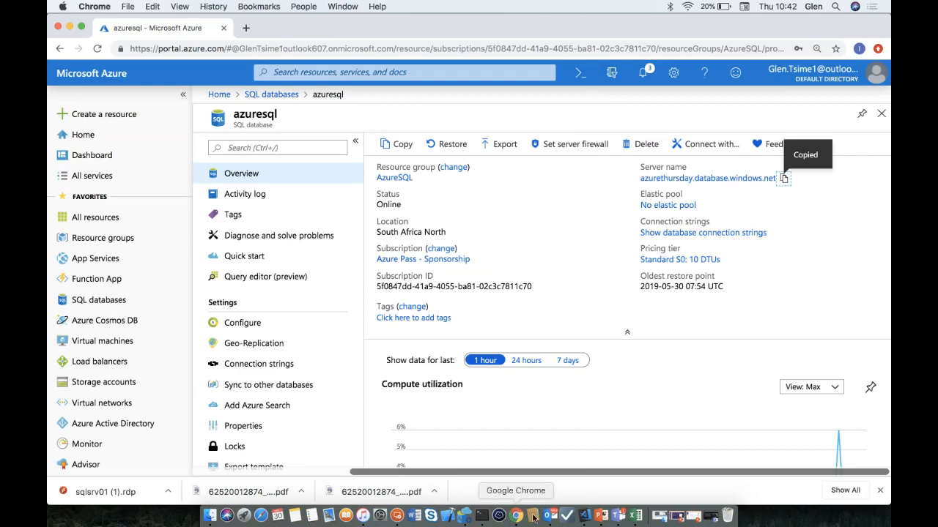
left_click(583, 517)
- Replace the IP 40.127.0.128 on line 18 with azurethursday.database.windows.net
double_click(558, 137)
left_click_drag(607, 137, 528, 136)
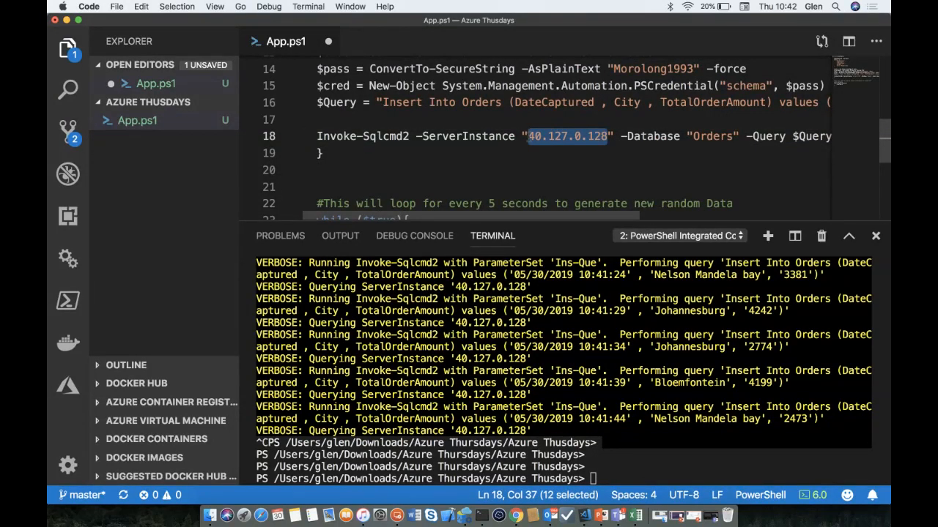
key("super+v")
scroll(572, 159, "right", 3)
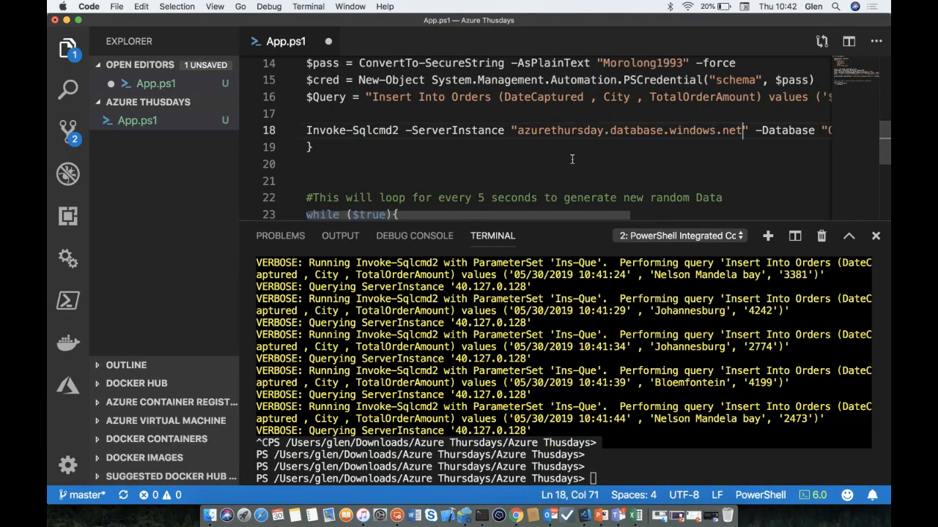
scroll(572, 159, "right", 2)
scroll(572, 159, "up", 1)
- Change the script's database from Orders to azuresql and run the whole script with F8
double_click(745, 150)
type("AzureSQL")
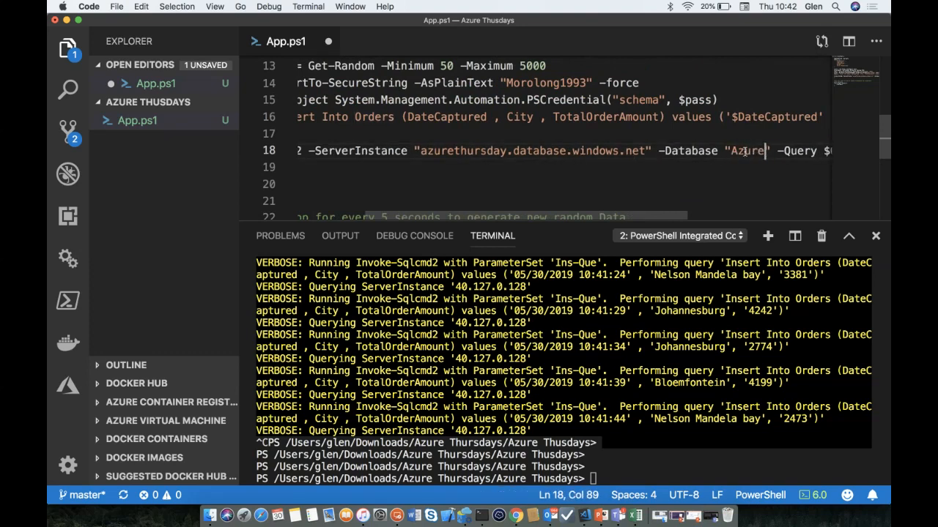
key("BackSpace")
key("BackSpace")
key("BackSpace")
key("BackSpace")
key("BackSpace")
key("BackSpace")
key("BackSpace")
key("BackSpace")
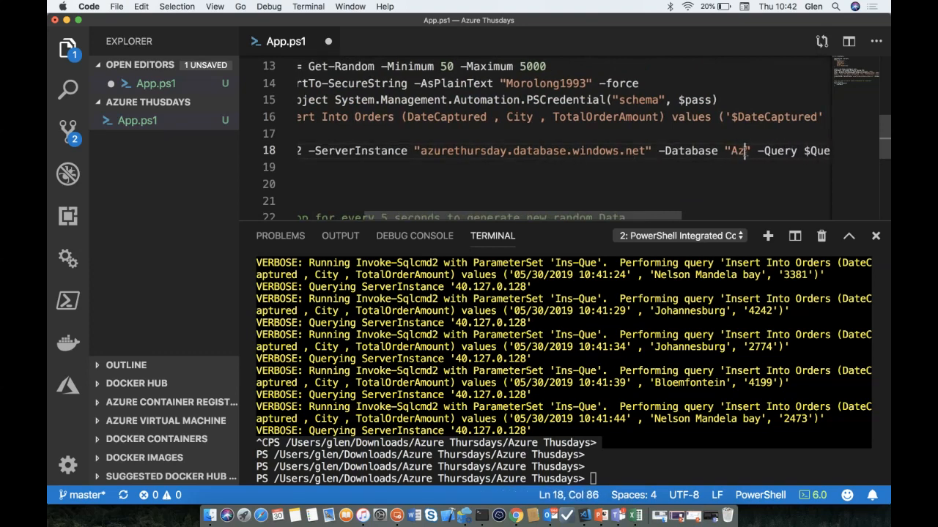
type("azuresql")
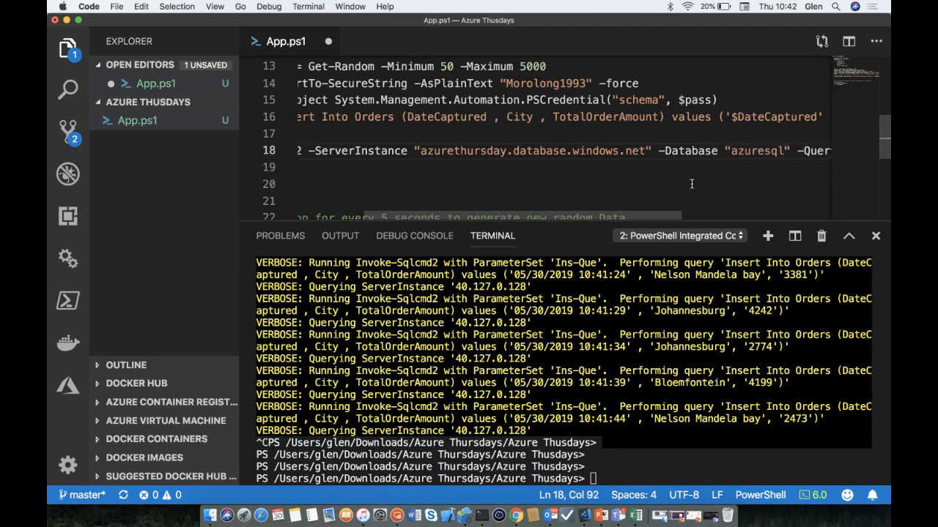
left_click(516, 516)
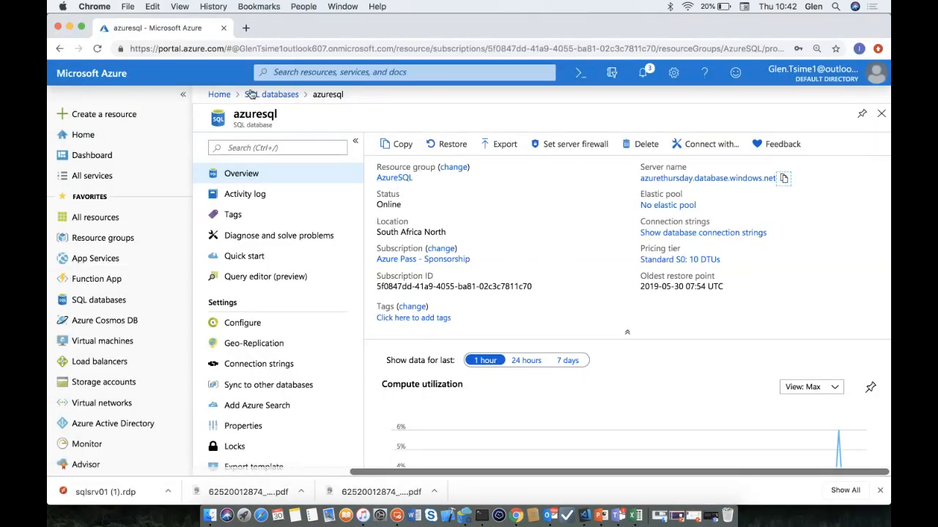
left_click(584, 516)
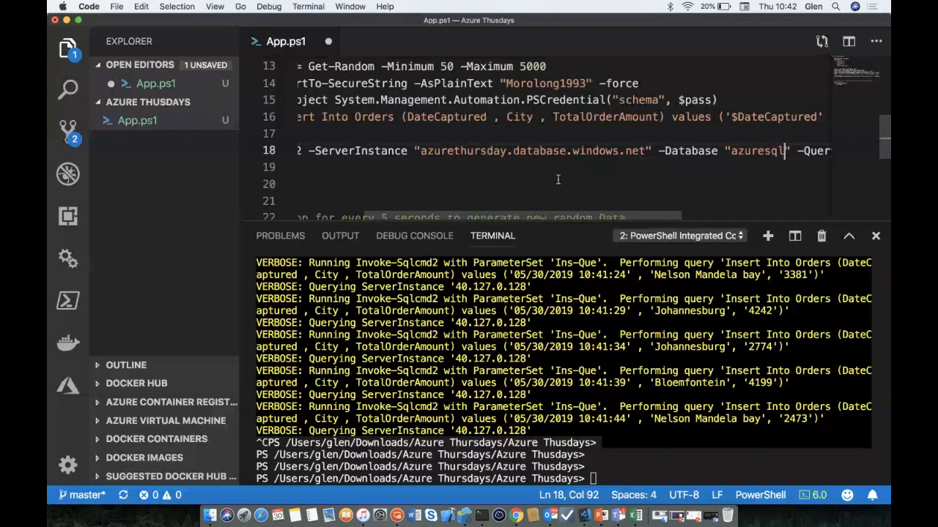
scroll(557, 179, "down", 2)
scroll(558, 179, "left", 1)
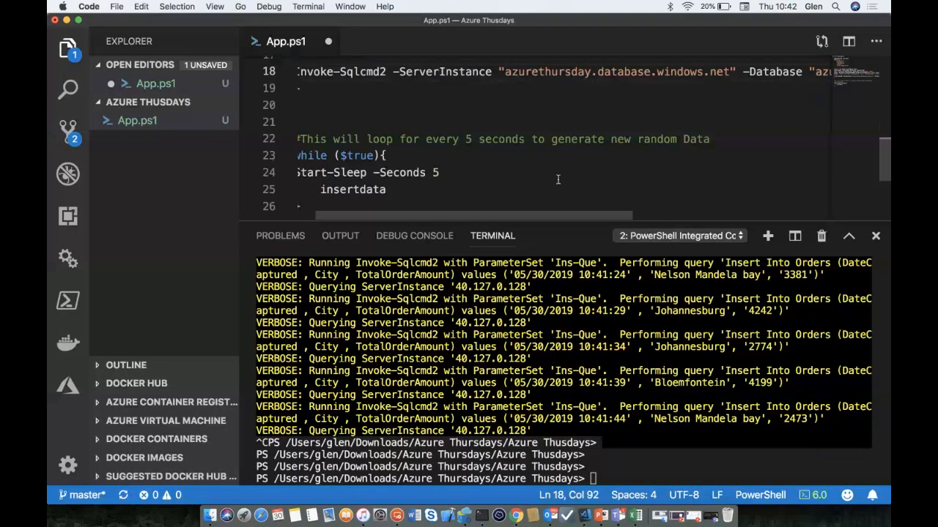
key("ctrl+a")
key("F8")
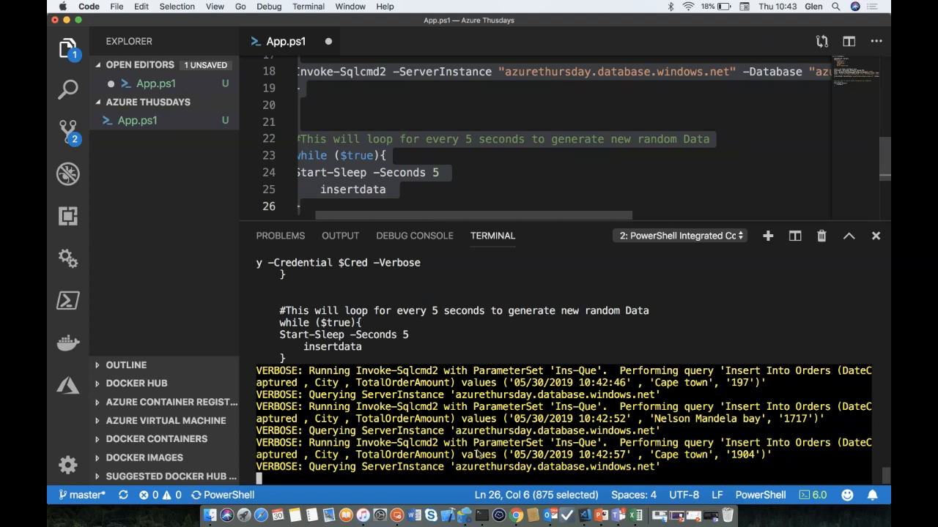
- Review the server's firewall rules from the azuresql overview, then check App.ps1's terminal output
left_click(514, 516)
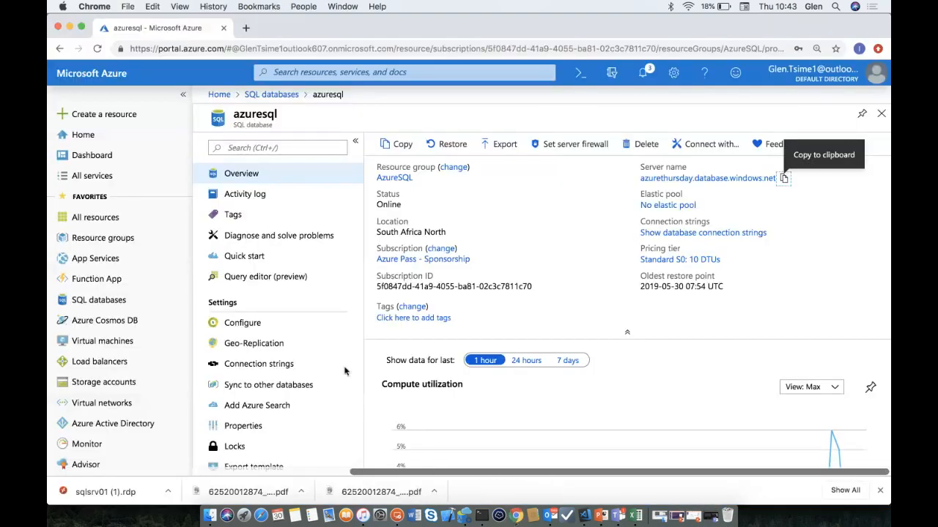
left_click(314, 176)
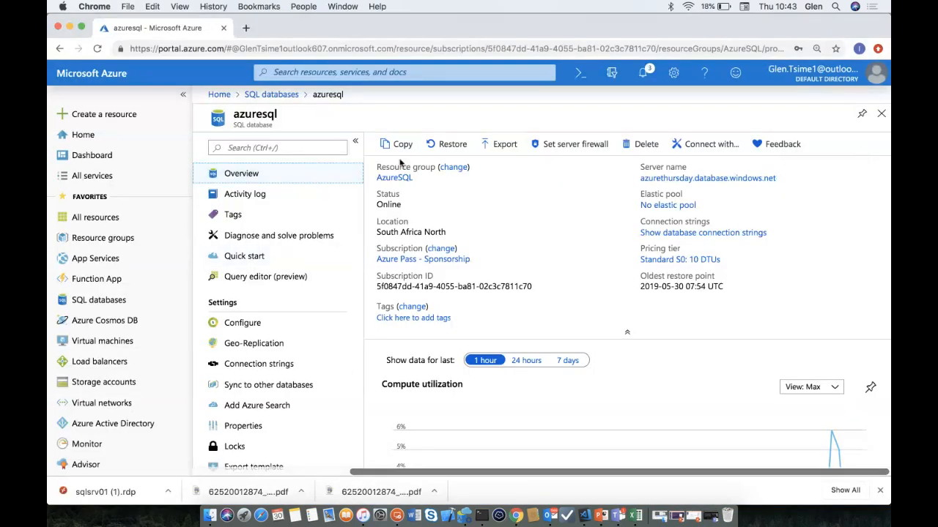
left_click(581, 145)
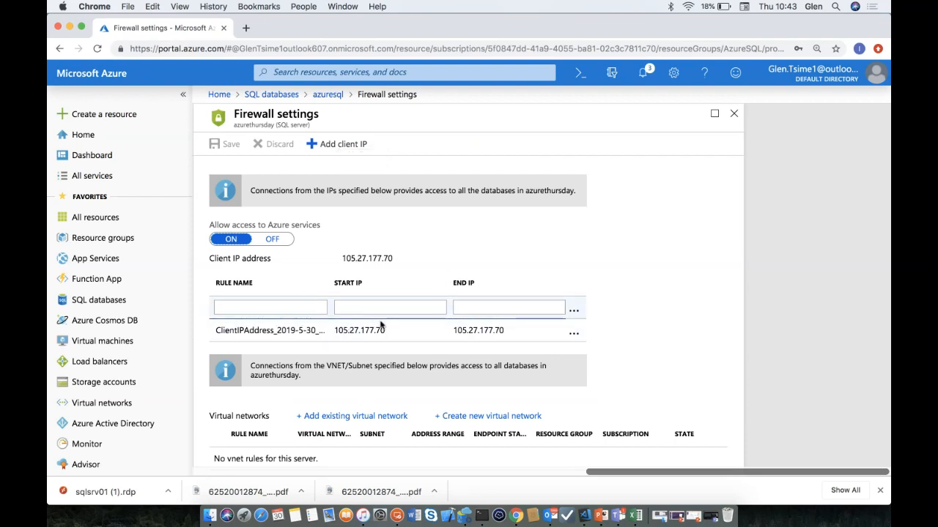
scroll(359, 329, "down", 1)
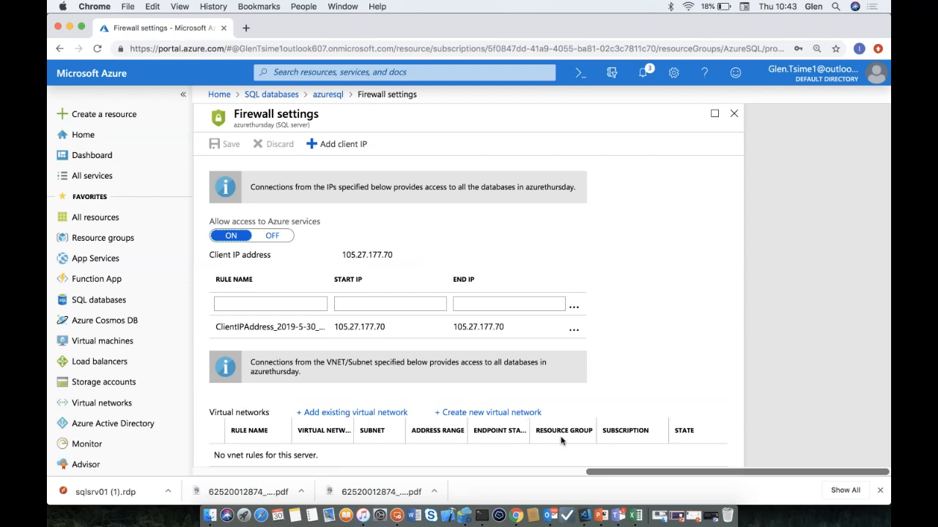
left_click(584, 519)
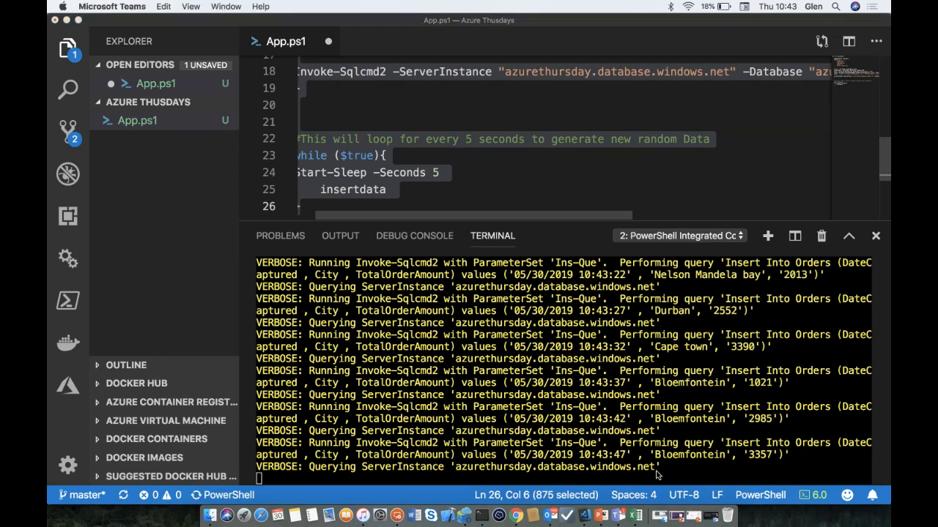
- Open the azuresql query editor and sign in with the saved SQL authentication login
left_click(516, 516)
scroll(264, 237, "left", 2)
scroll(399, 189, "left", 4)
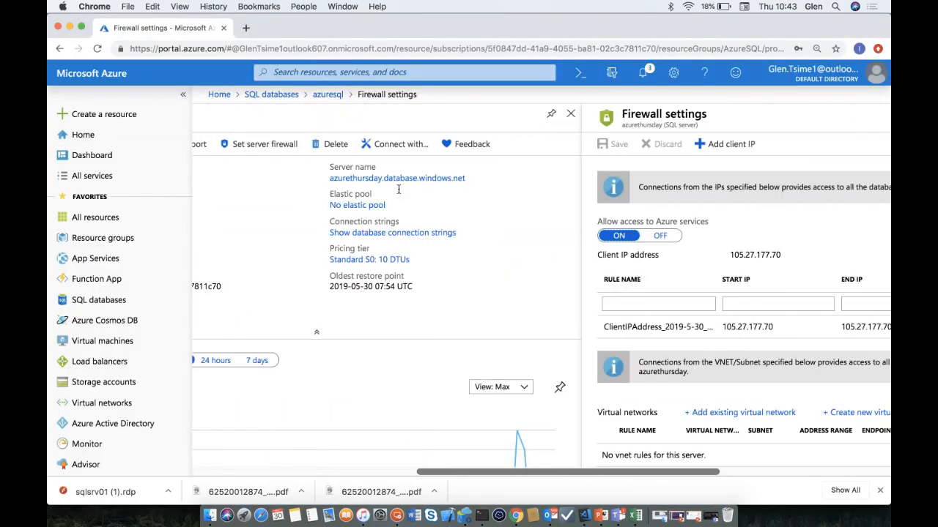
scroll(398, 189, "left", 3)
scroll(408, 276, "left", 5)
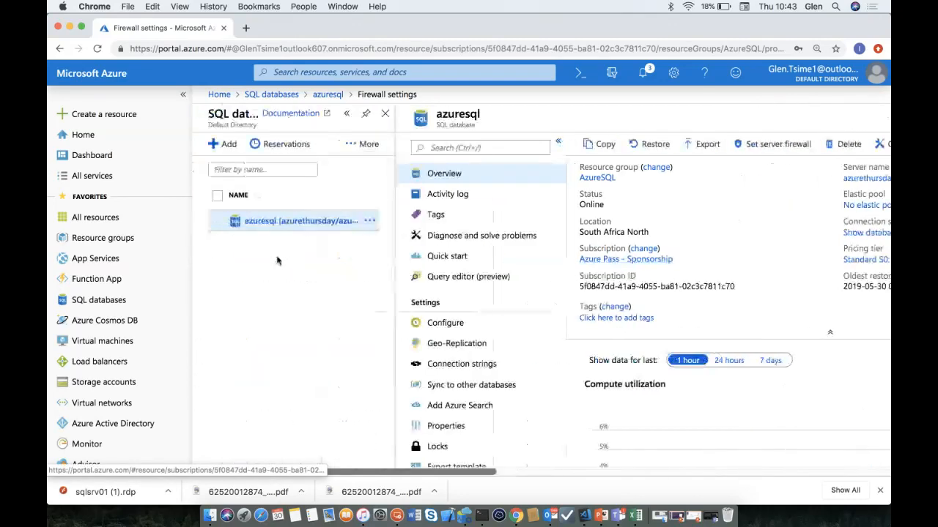
left_click(442, 278)
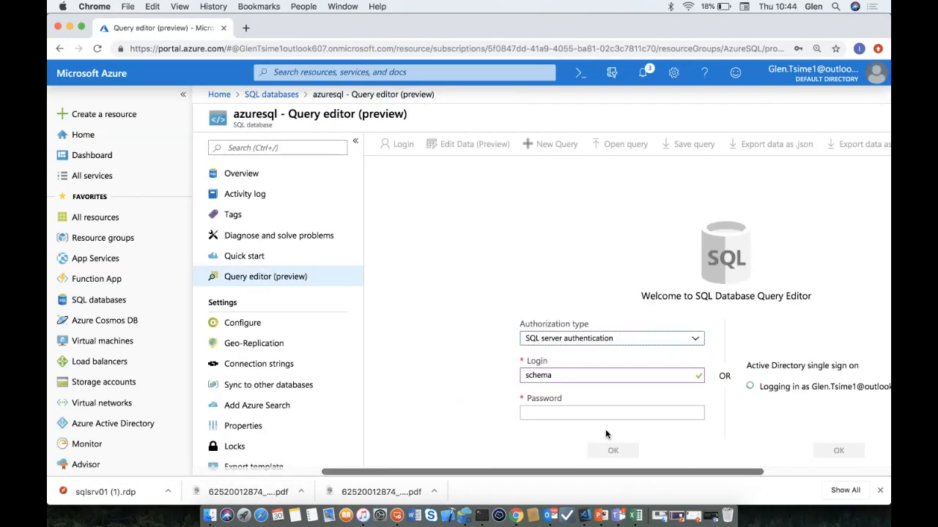
left_click(605, 414)
left_click(575, 304)
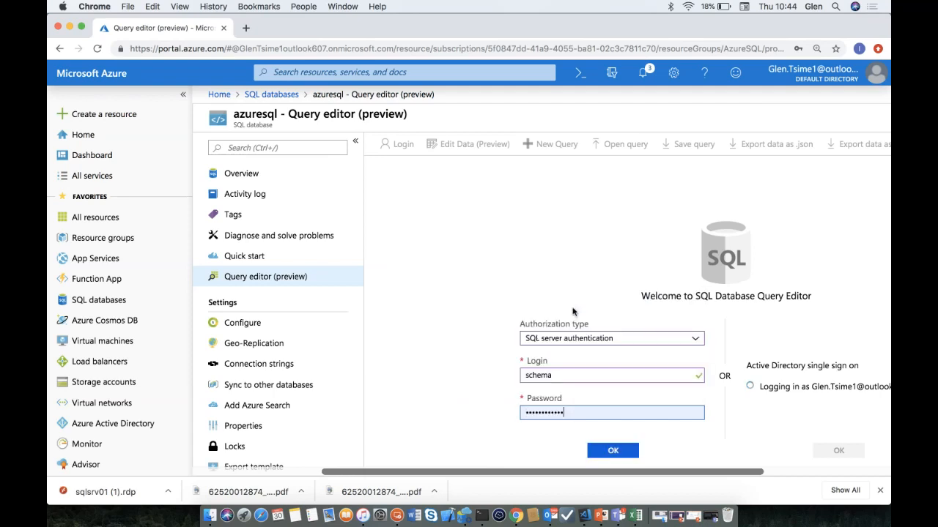
left_click(613, 450)
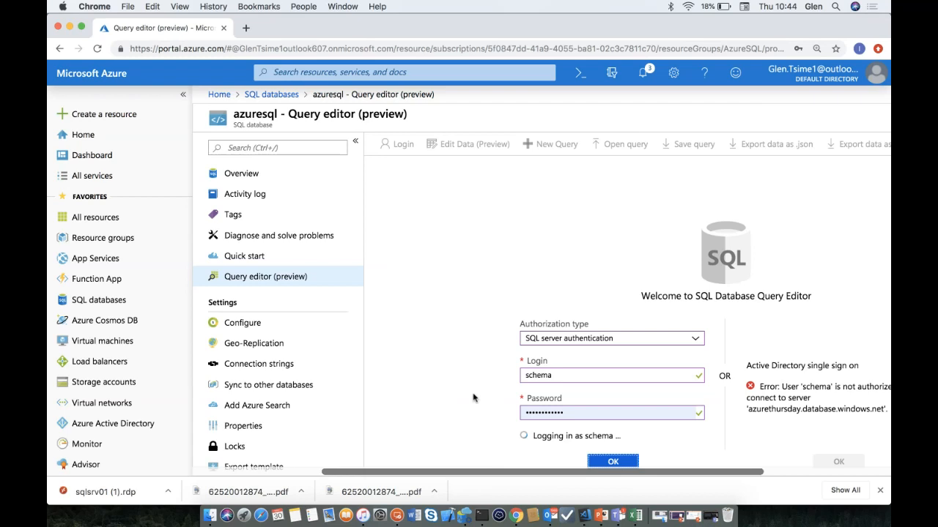
- Run SELECT COUNT (*) FROM Orders, getting 334, then rerun it to get 336
left_click(648, 251)
type("SELECT COUNT")
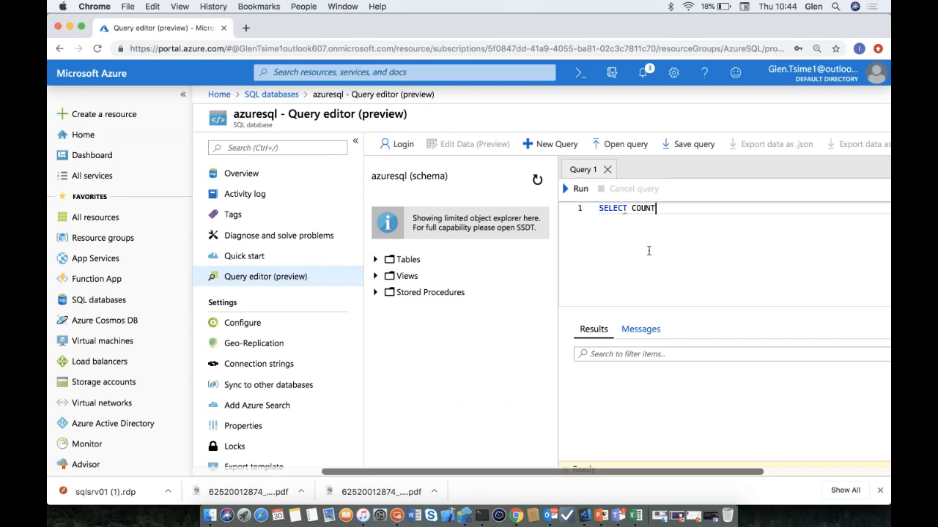
type(" (*) FROM Orders")
left_click(578, 191)
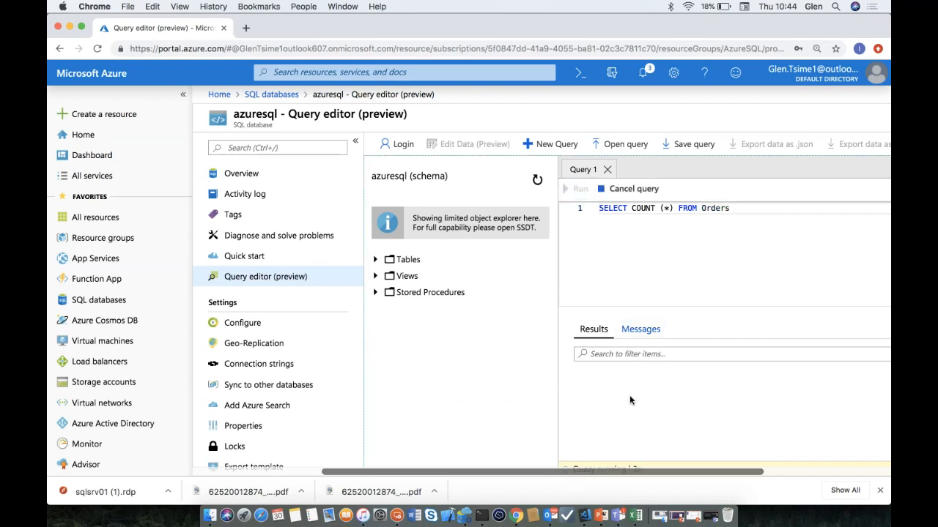
scroll(609, 337, "right", 2)
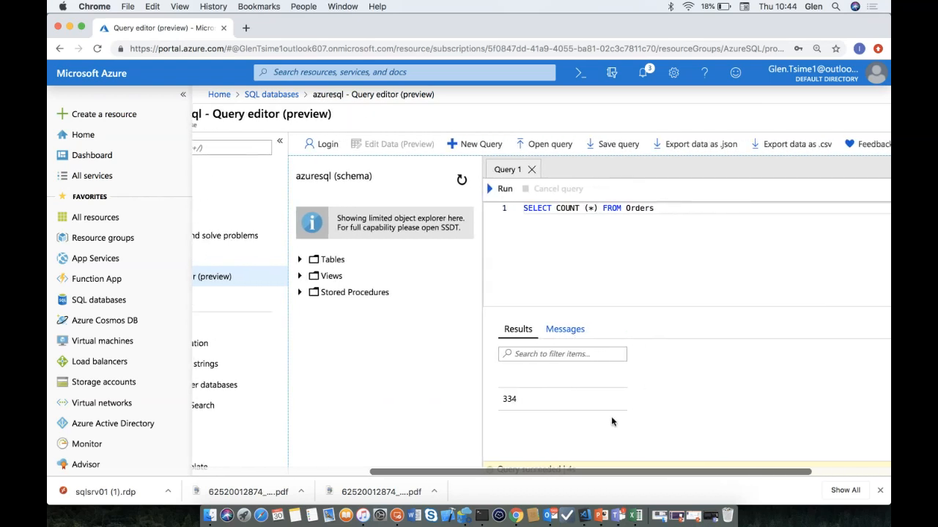
left_click_drag(520, 401, 503, 402)
left_click_drag(658, 208, 484, 208)
left_click(502, 188)
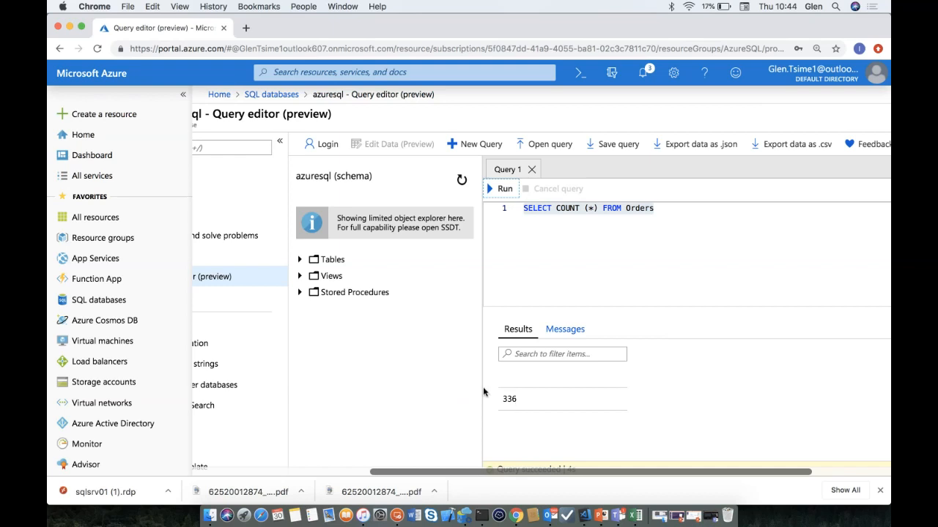
scroll(401, 354, "left", 5)
scroll(401, 354, "left", 4)
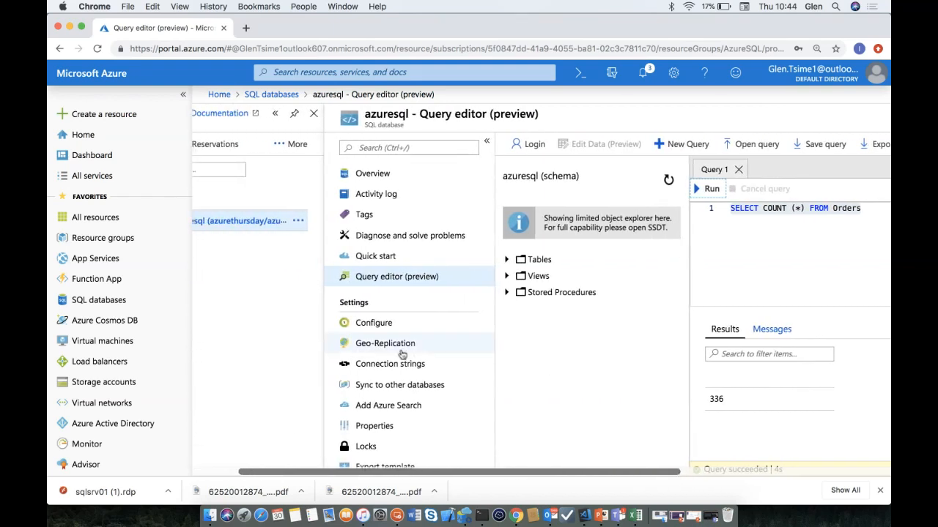
left_click(388, 179)
- Review azuresql's compute utilization, data storage and six database features, only Transparent data encryption configured
left_click(569, 120)
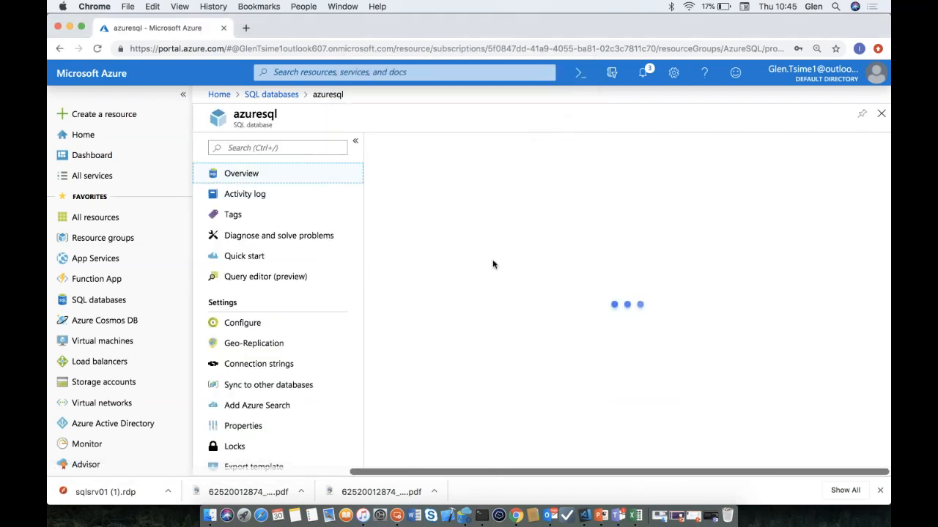
scroll(494, 264, "down", 4)
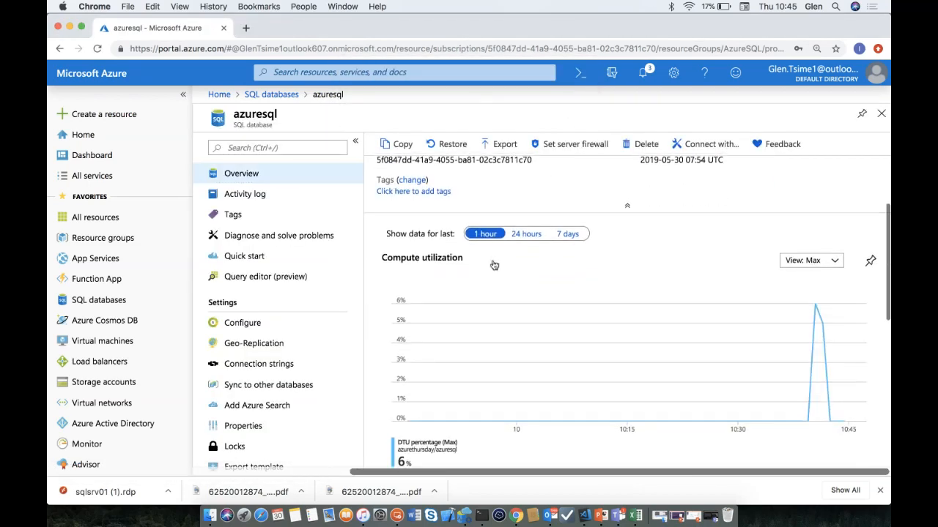
scroll(493, 265, "down", 1)
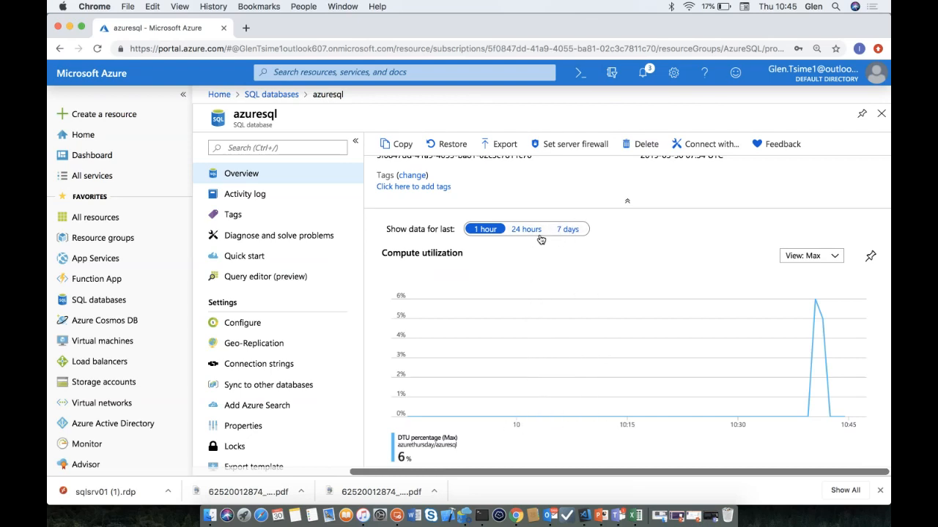
scroll(573, 324, "down", 5)
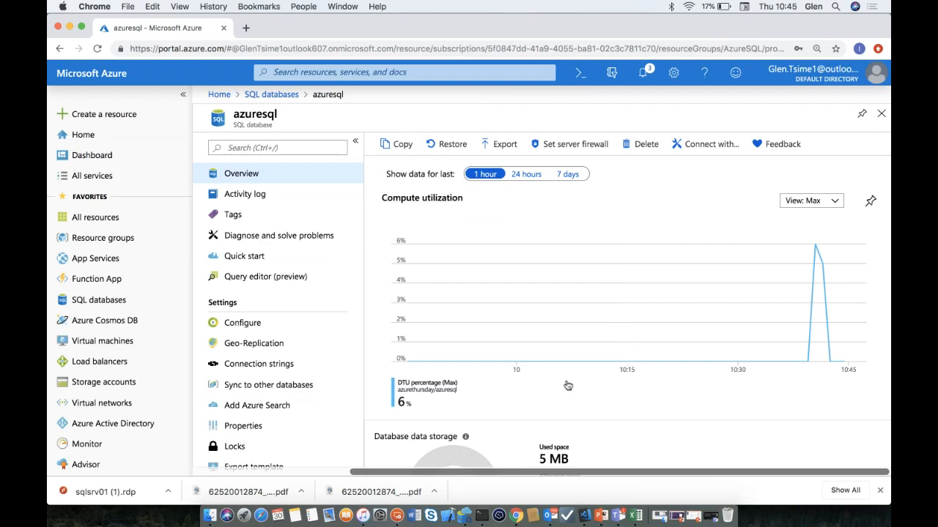
scroll(566, 383, "down", 3)
scroll(567, 381, "down", 8)
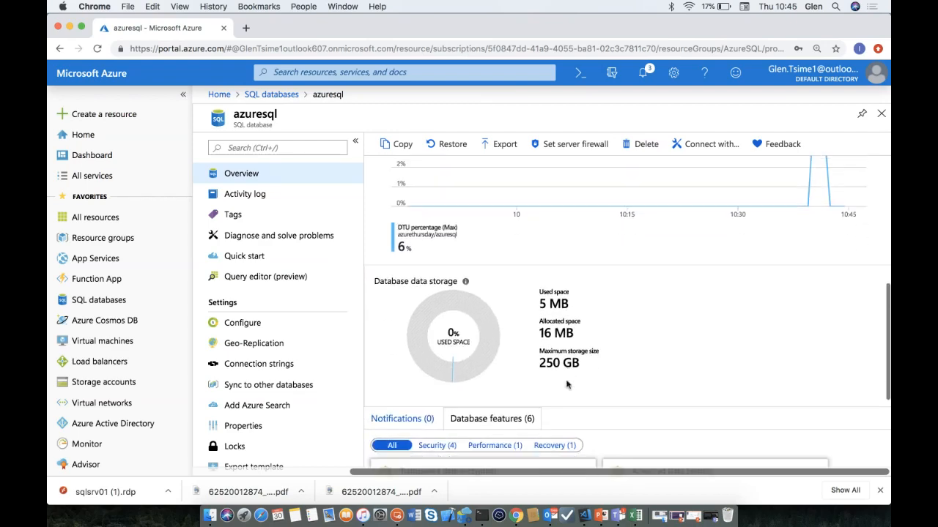
scroll(567, 380, "down", 4)
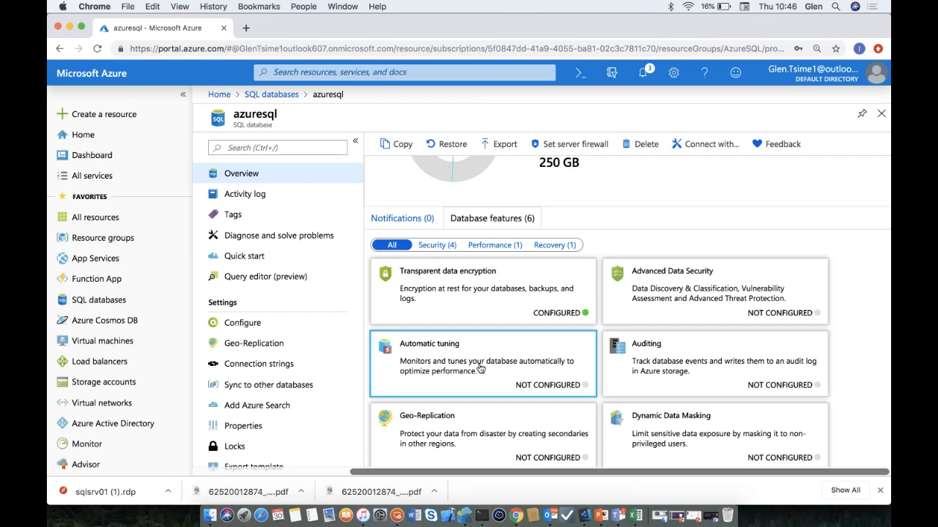
- Open Geo-Replication, pick North Europe as a secondary target, then cancel without creating it
left_click(501, 450)
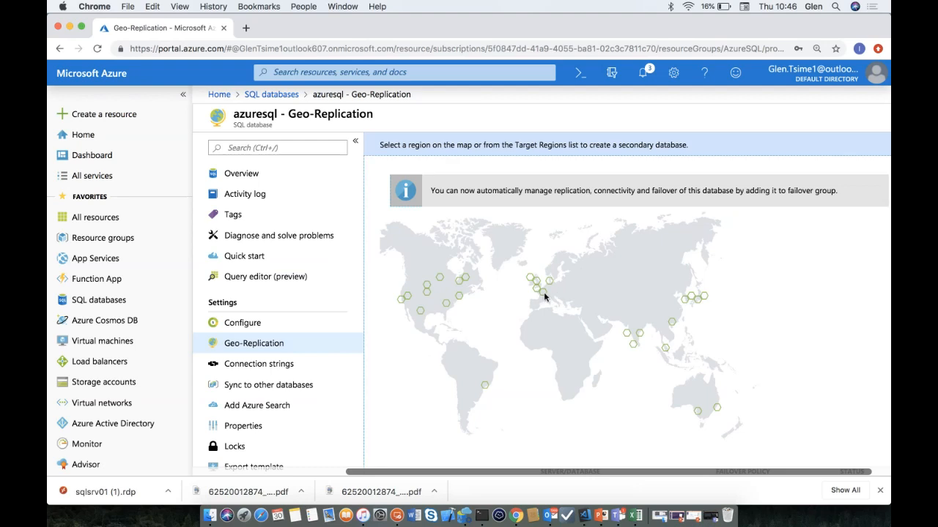
scroll(513, 391, "down", 3)
scroll(512, 392, "down", 3)
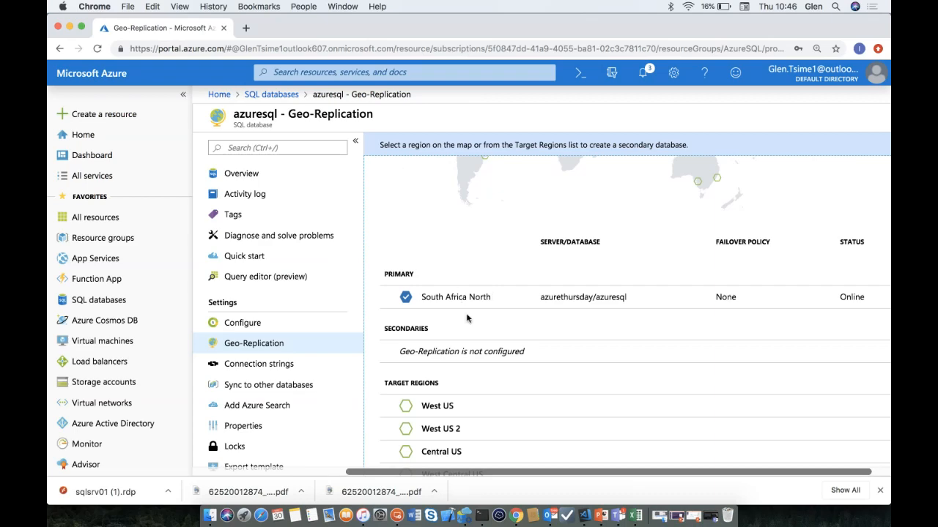
scroll(491, 398, "down", 5)
scroll(491, 398, "down", 3)
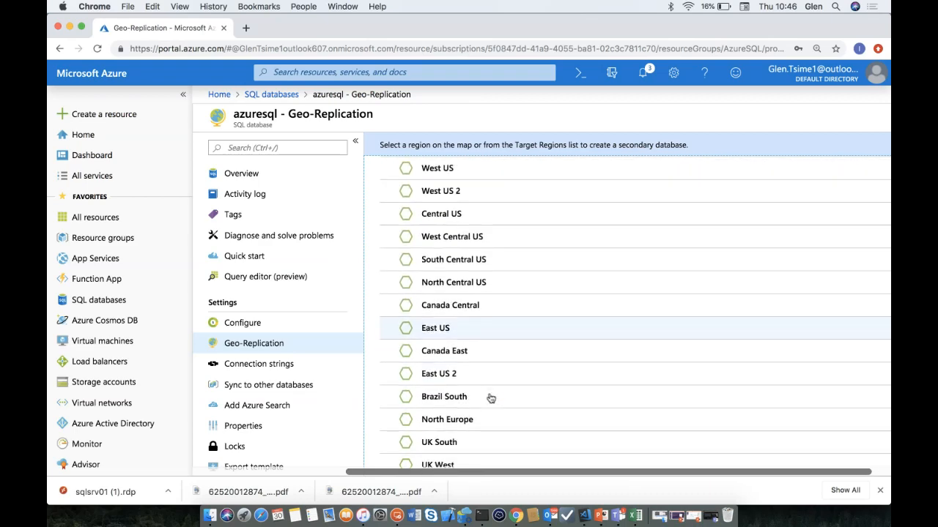
left_click(404, 384)
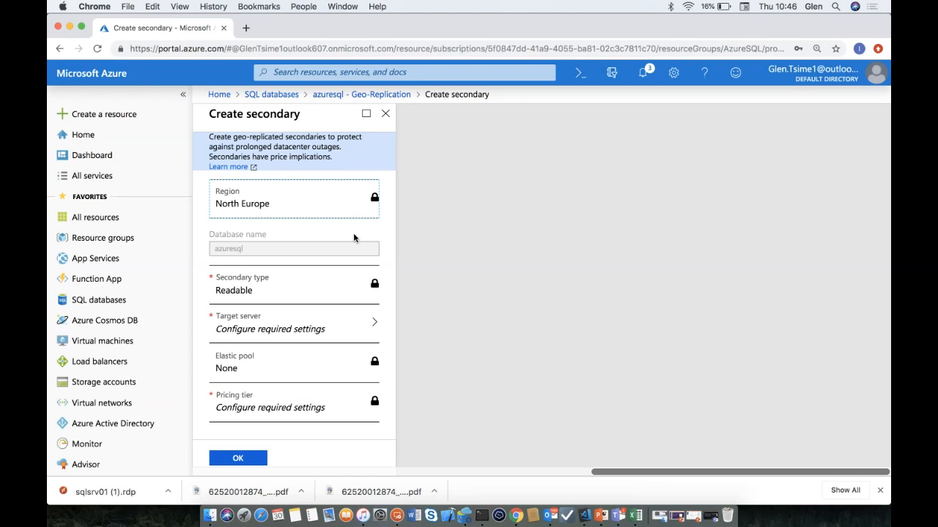
left_click(385, 114)
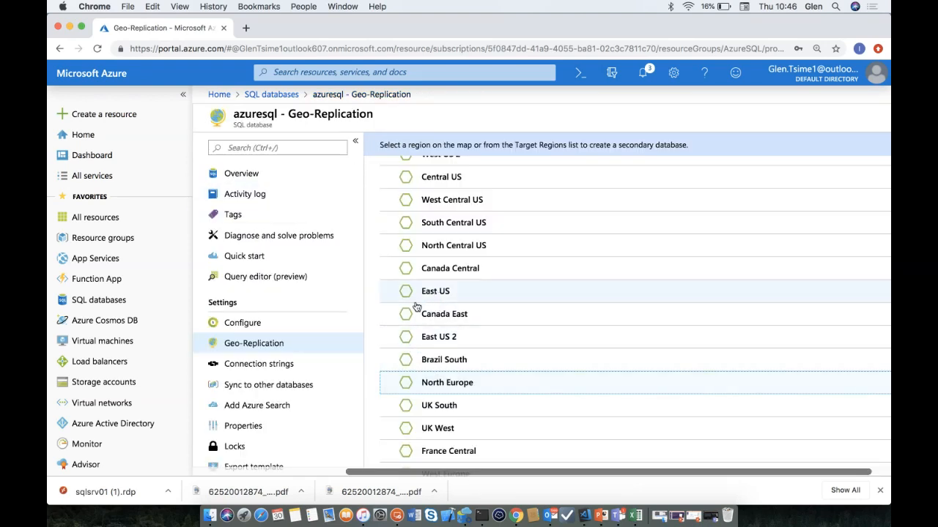
scroll(416, 306, "up", 5)
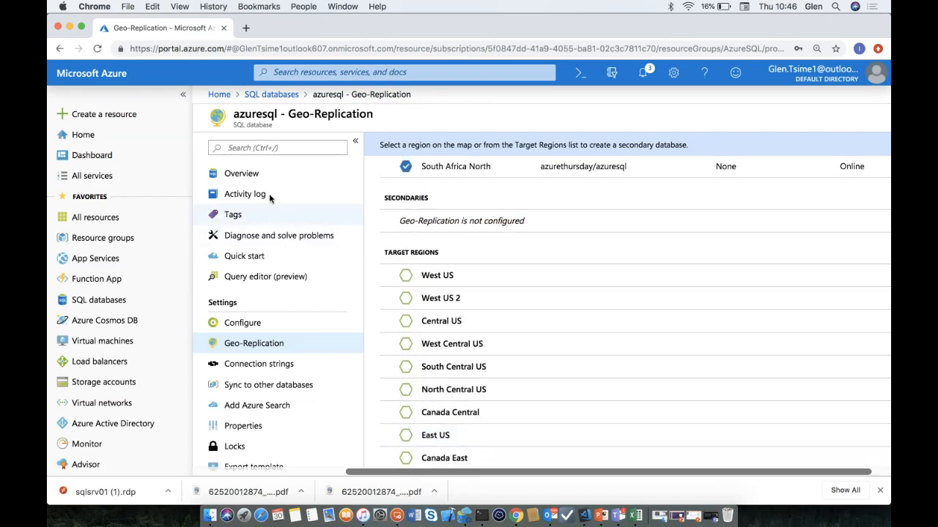
left_click(264, 176)
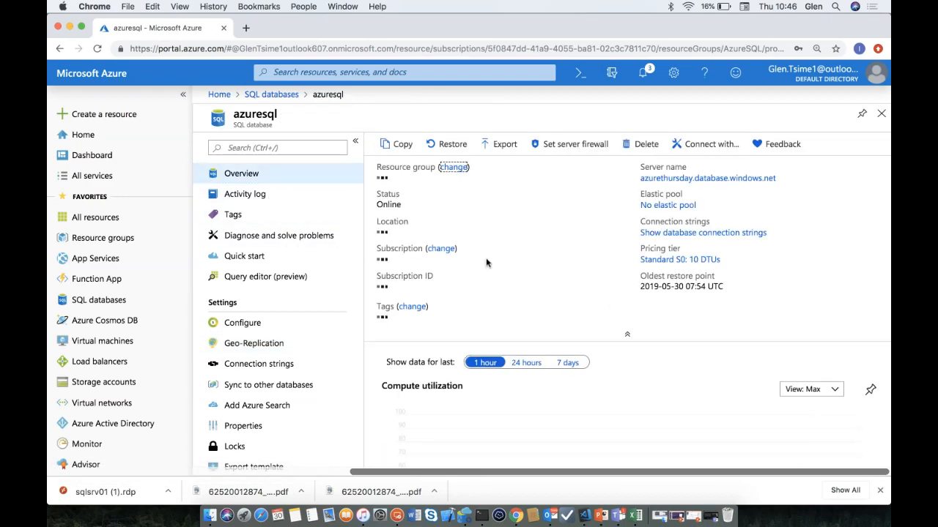
- Scroll to the Database features cards and open the Dynamic Data Masking card
scroll(518, 380, "down", 4)
scroll(518, 380, "down", 10)
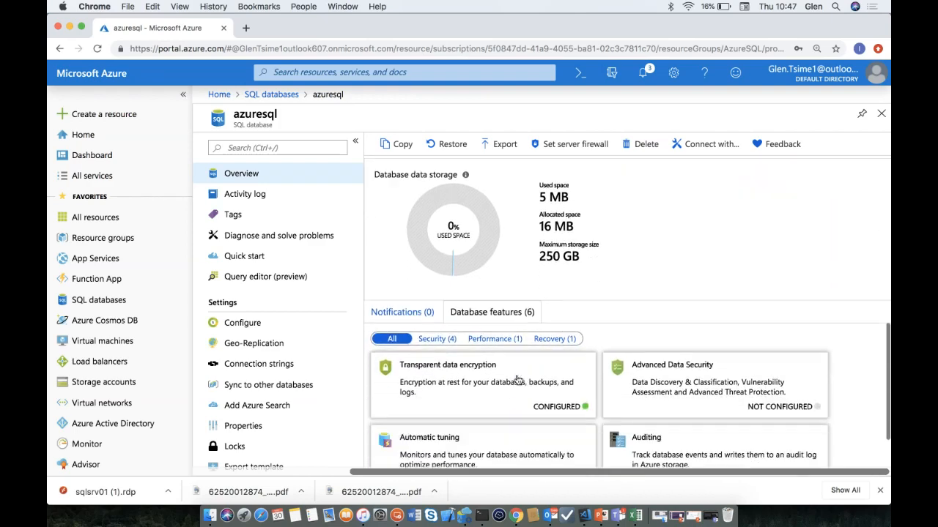
scroll(518, 380, "down", 4)
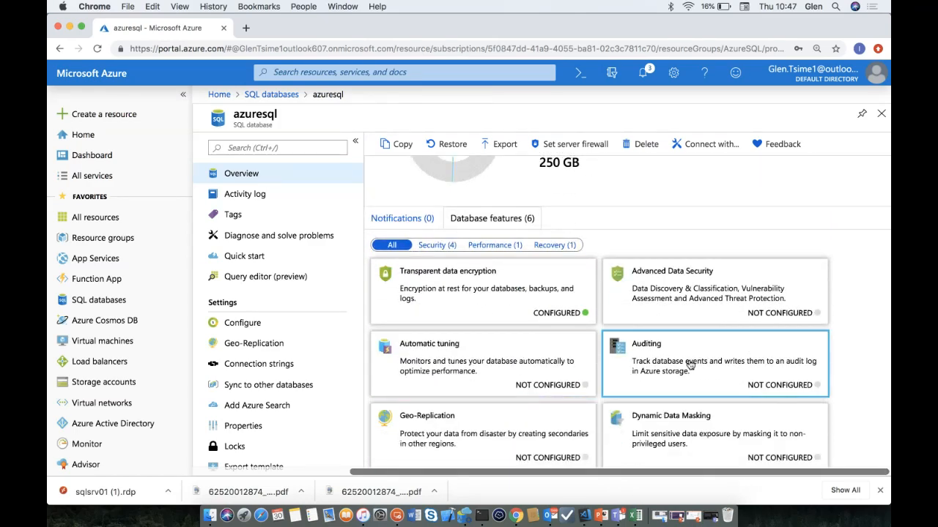
left_click(675, 434)
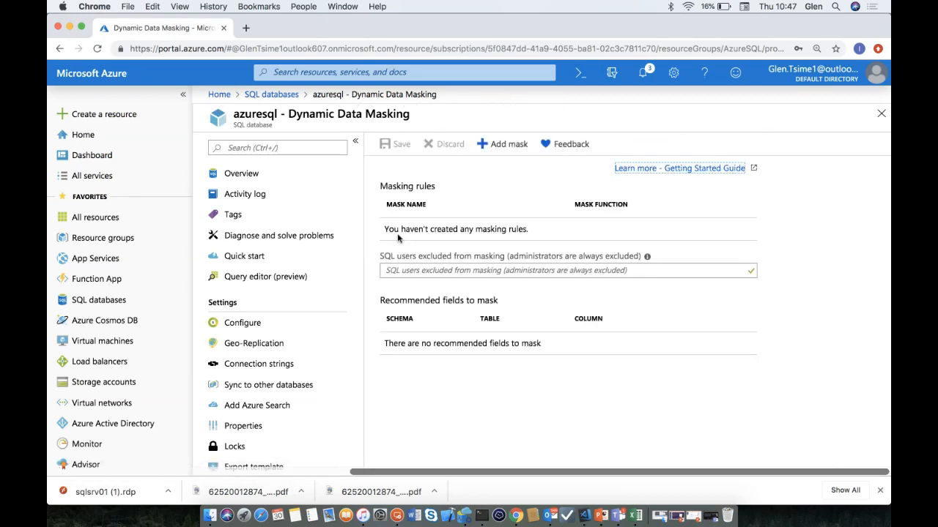
- Add a Default value mask on dbo / Orders / TotalOrderAmount and save the masking settings
left_click(502, 146)
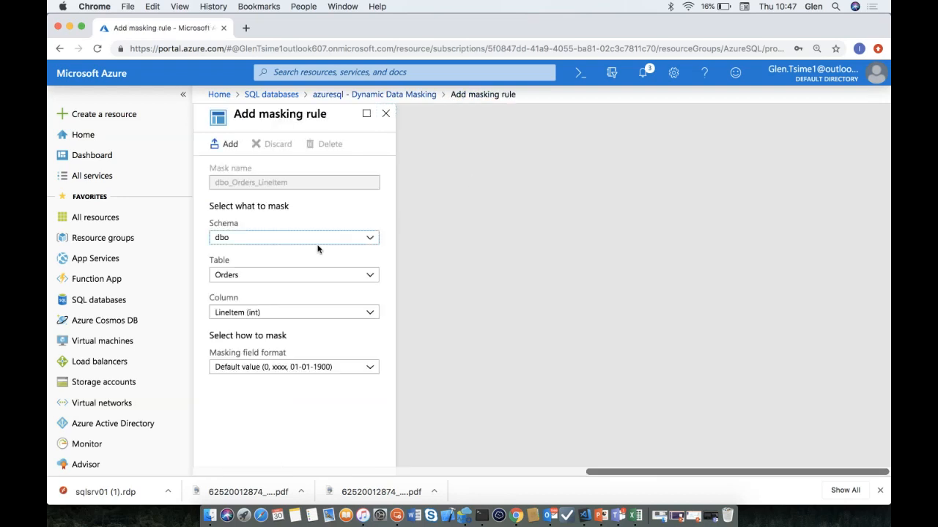
left_click(308, 319)
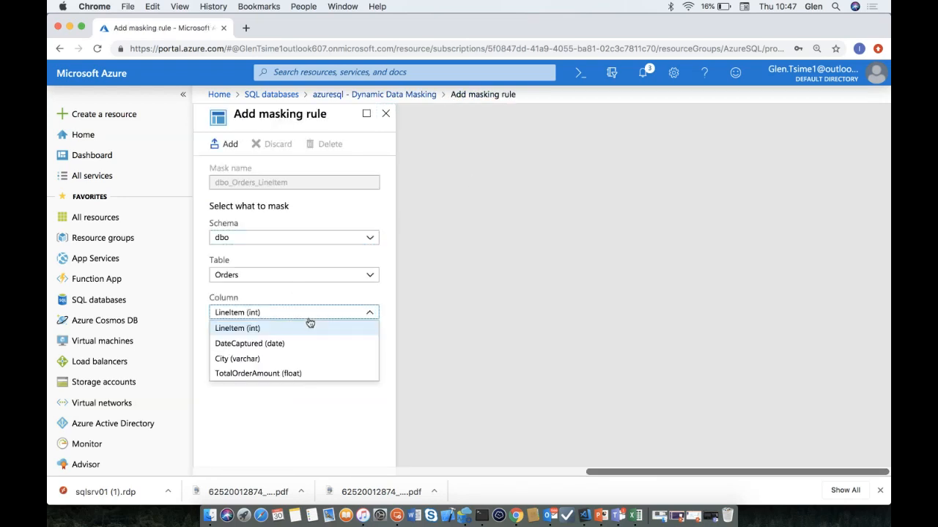
left_click(269, 375)
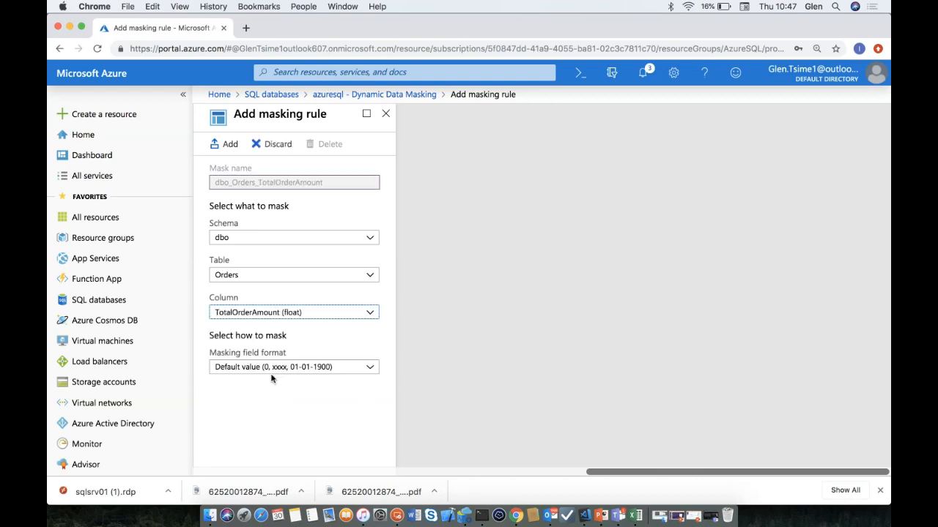
left_click(369, 367)
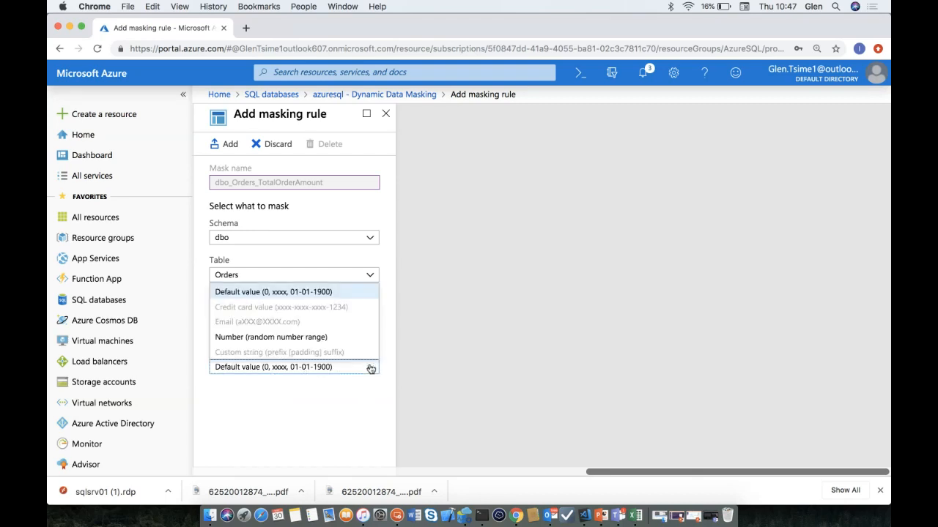
left_click(284, 292)
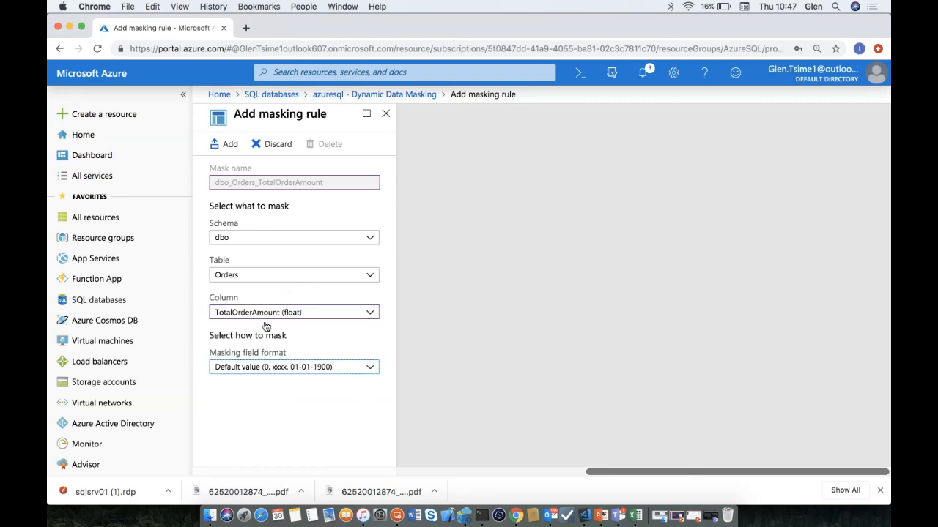
left_click(287, 373)
left_click(279, 396)
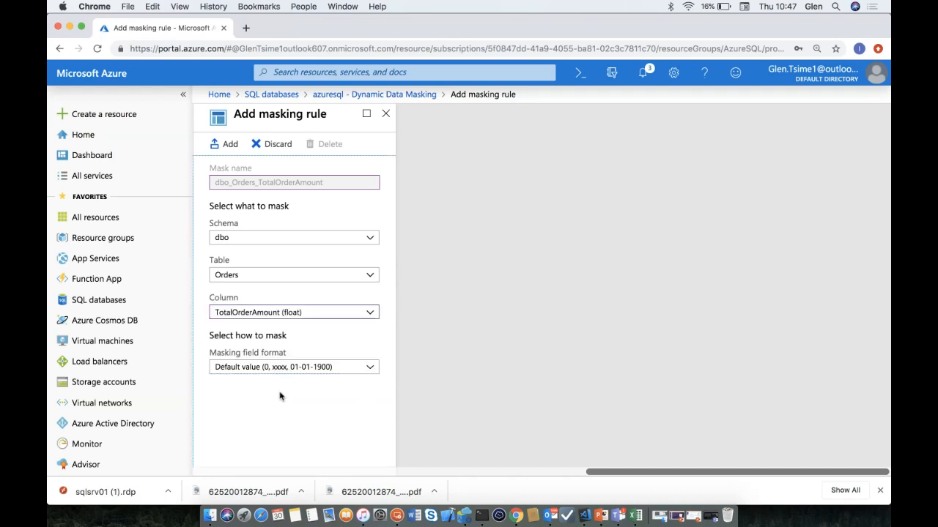
left_click(228, 144)
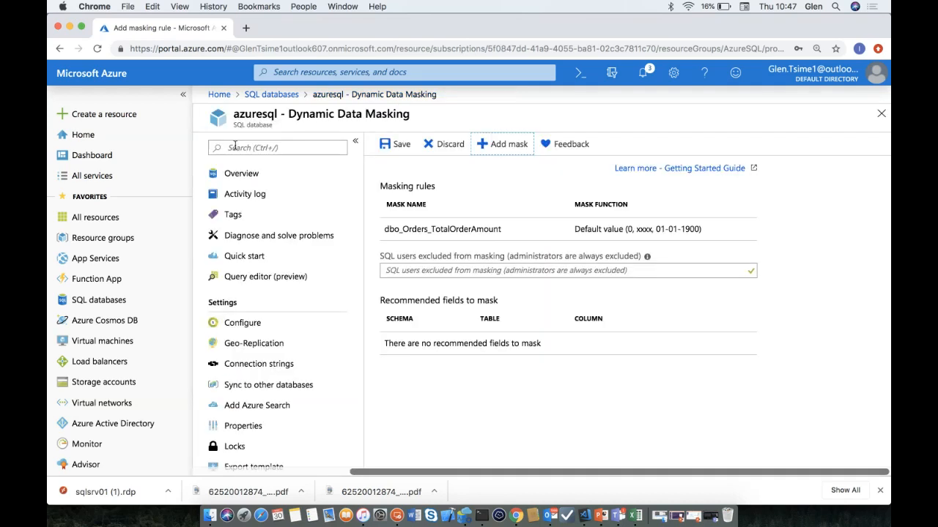
left_click(398, 147)
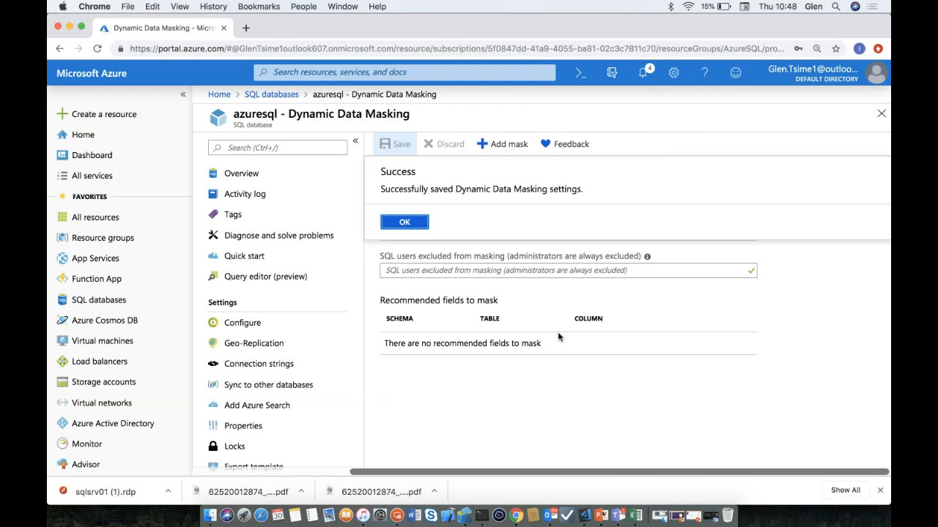
key("Return")
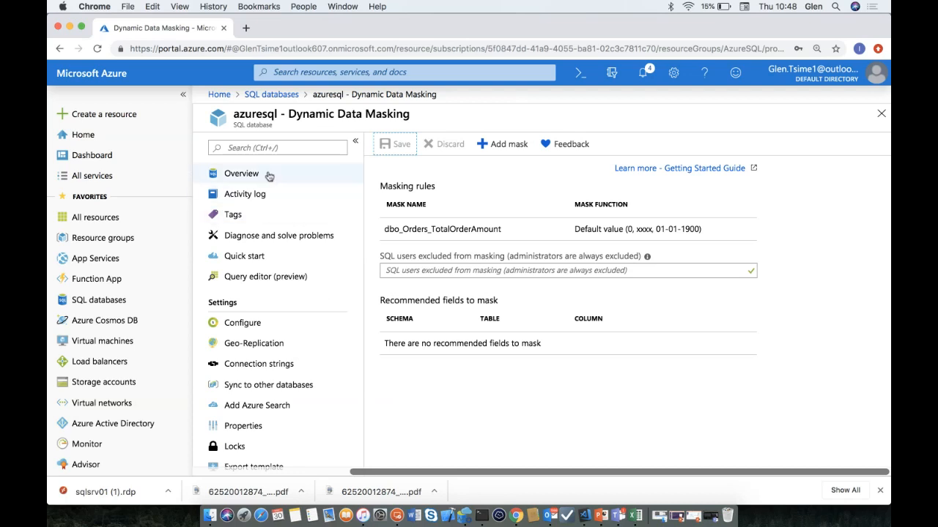
- Open the query editor and sign in by entering the SQL login password
left_click(285, 277)
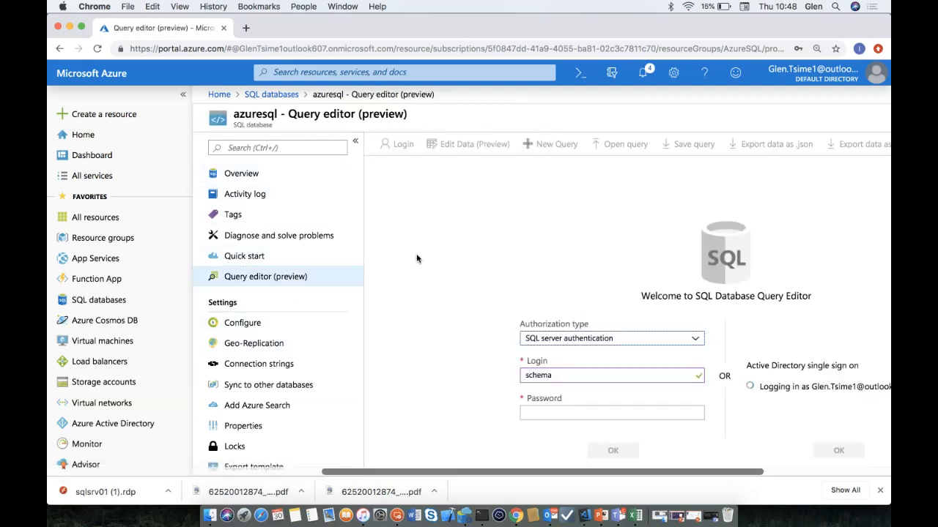
left_click(569, 415)
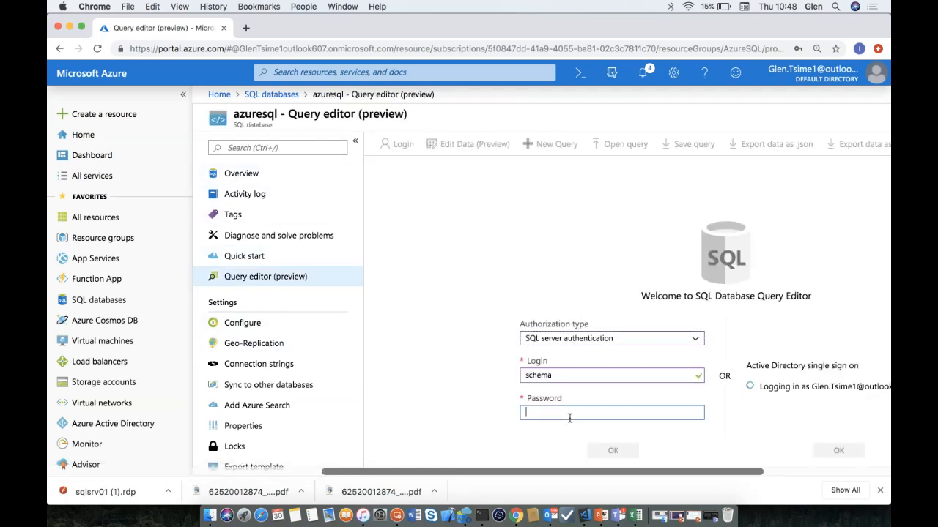
type("********")
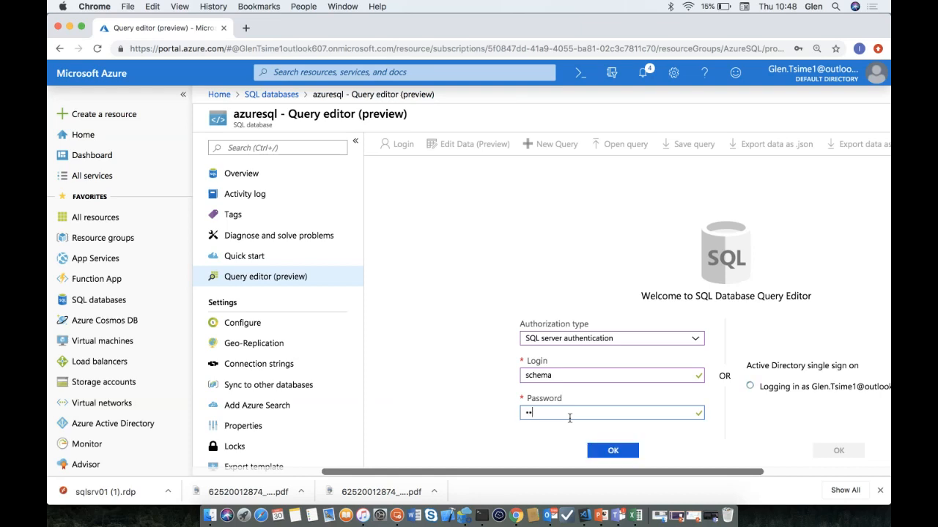
type("****")
key("Return")
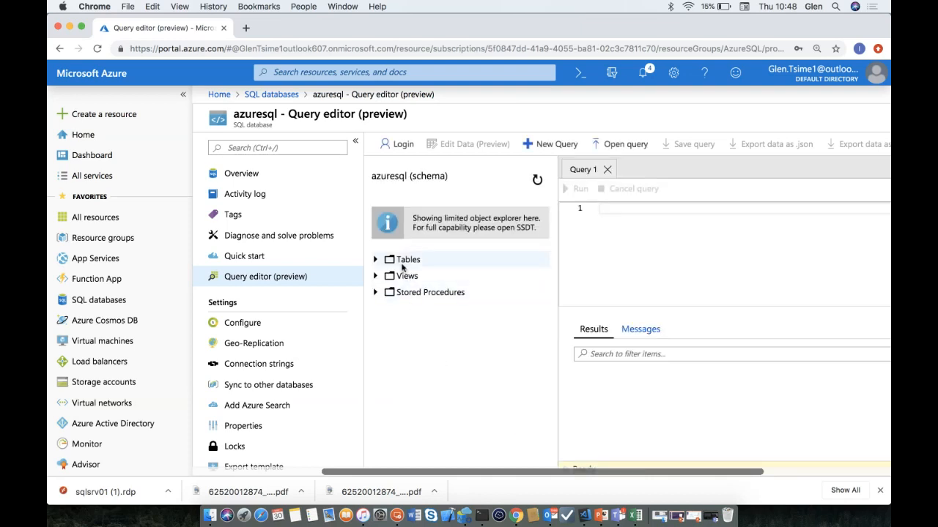
- Run SELECT * FROM Orders and review the results, TotalOrderAmount still unmasked
type("SELECT (")
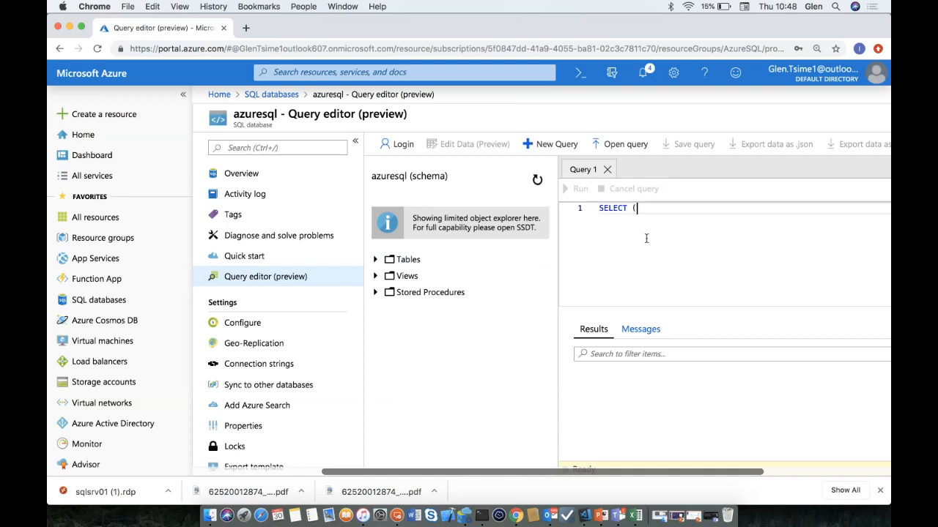
key("BackSpace")
type("* FROM Orders")
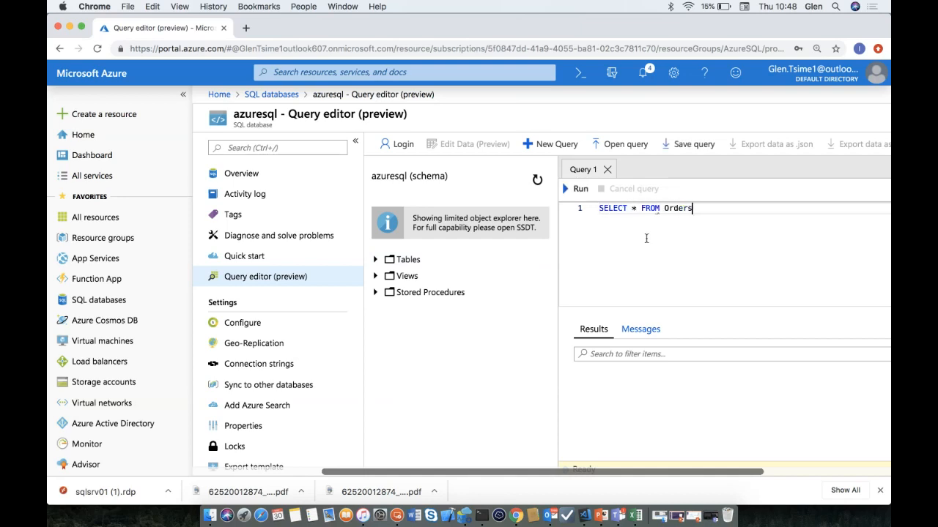
left_click(580, 191)
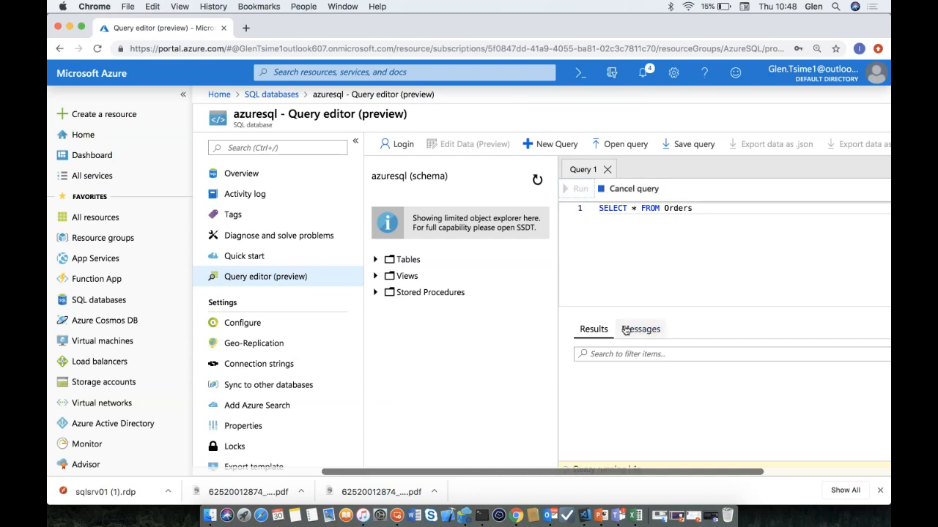
left_click(868, 417)
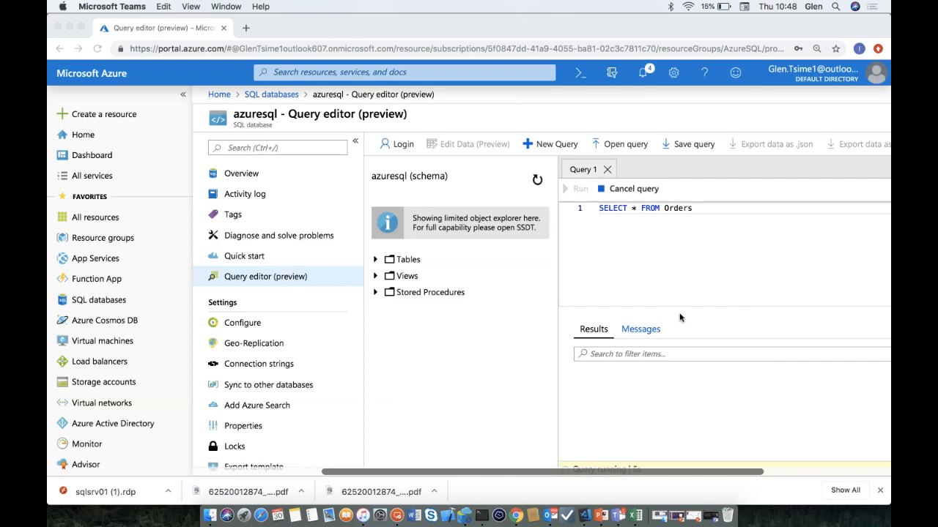
scroll(645, 366, "right", 1)
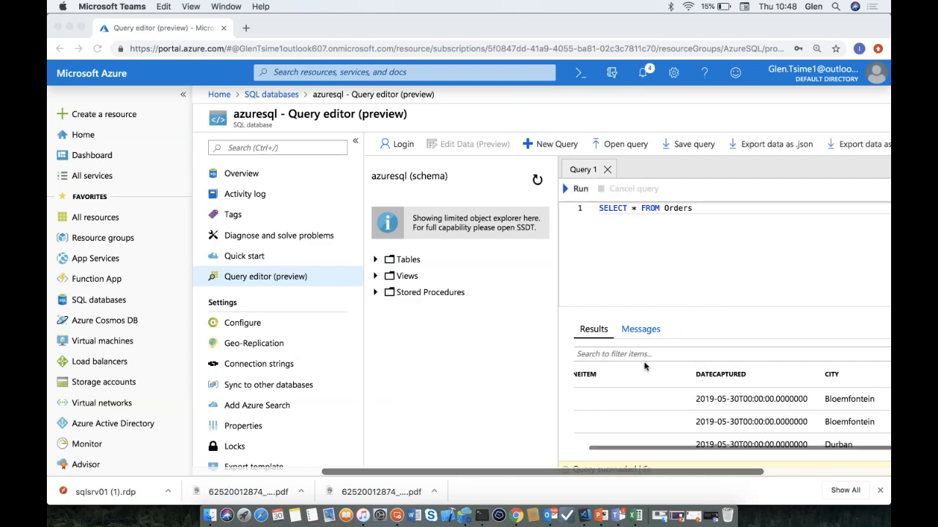
scroll(645, 366, "right", 5)
scroll(646, 366, "down", 1)
scroll(646, 366, "down", 2)
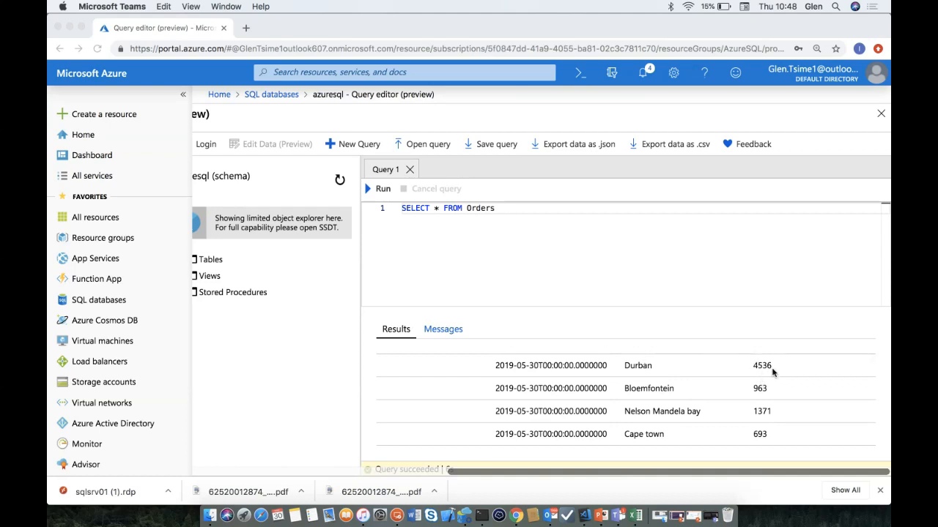
scroll(763, 363, "up", 3)
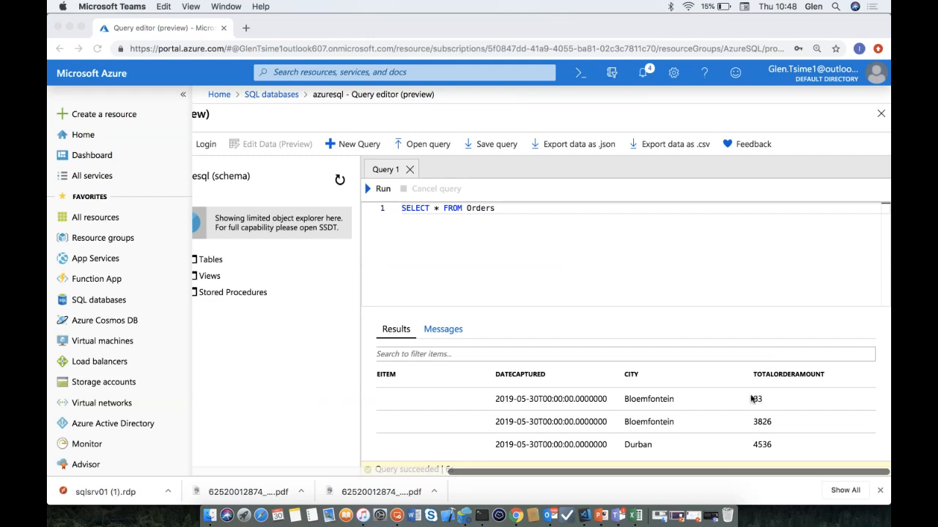
scroll(711, 399, "left", 2)
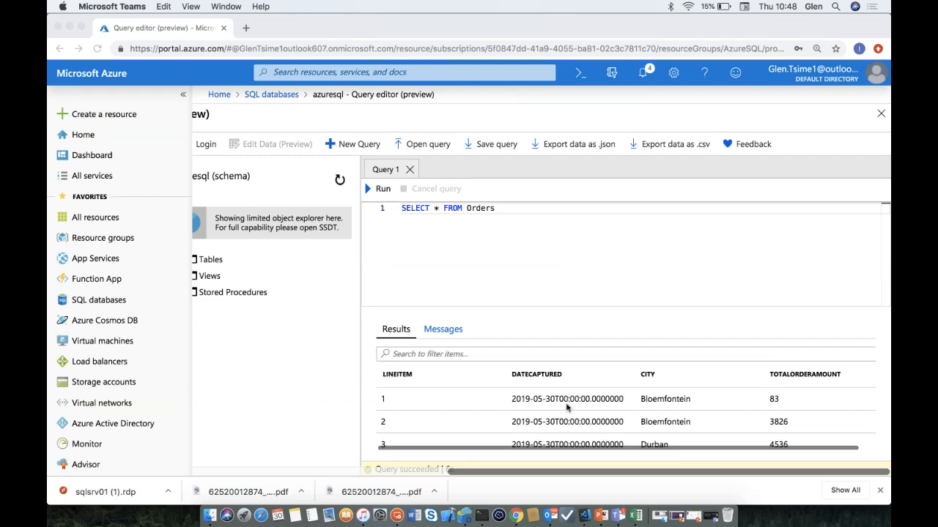
- Return to the SQL databases list, discarding the unsaved query edits
left_click(269, 95)
left_click(269, 95)
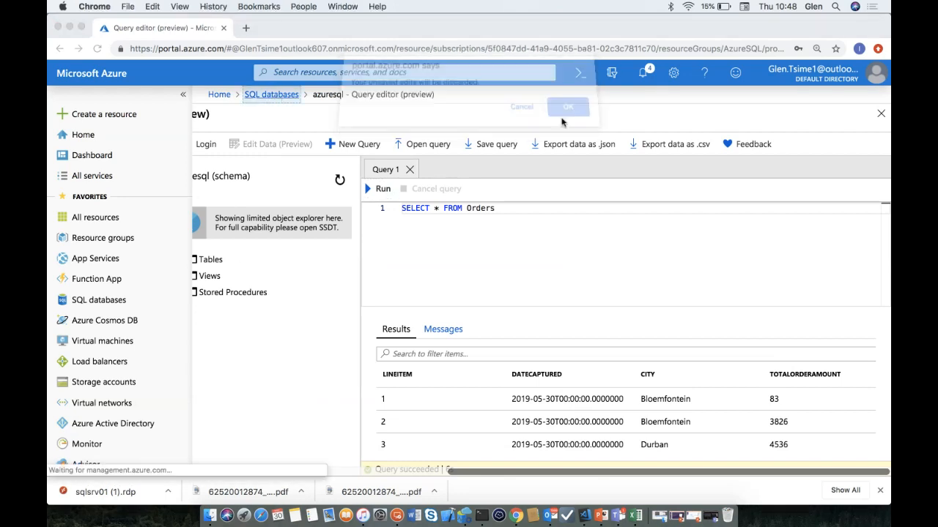
left_click(559, 115)
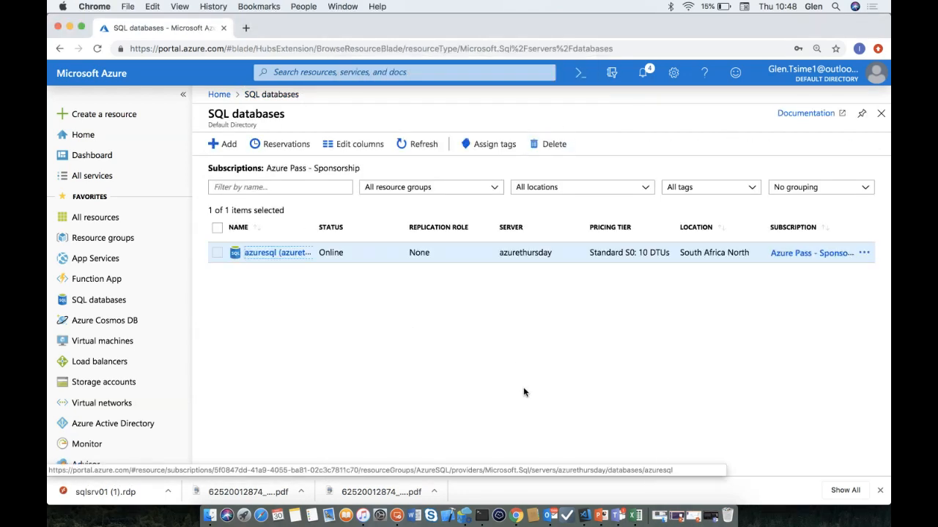
- Open azuresql's connection strings and compare the JDBC, ODBC and PHP formats, ending on PHP
left_click(288, 250)
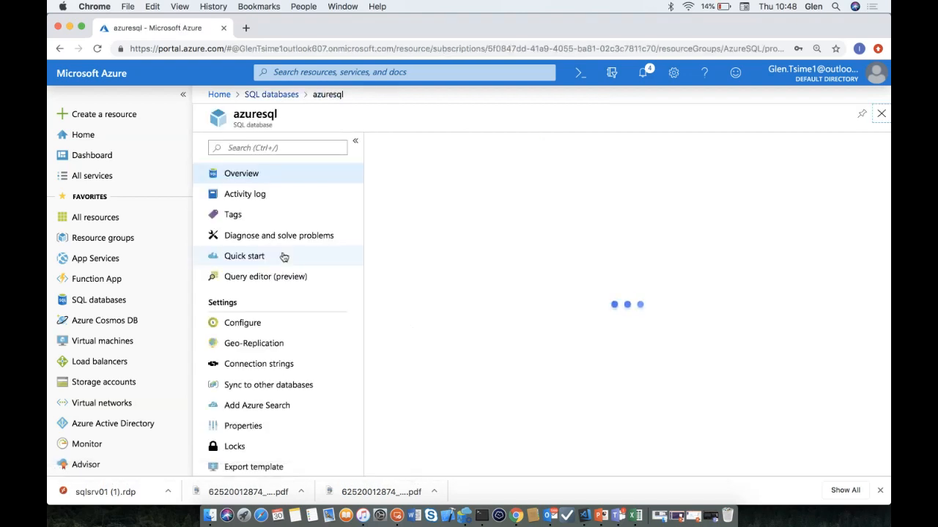
left_click(284, 365)
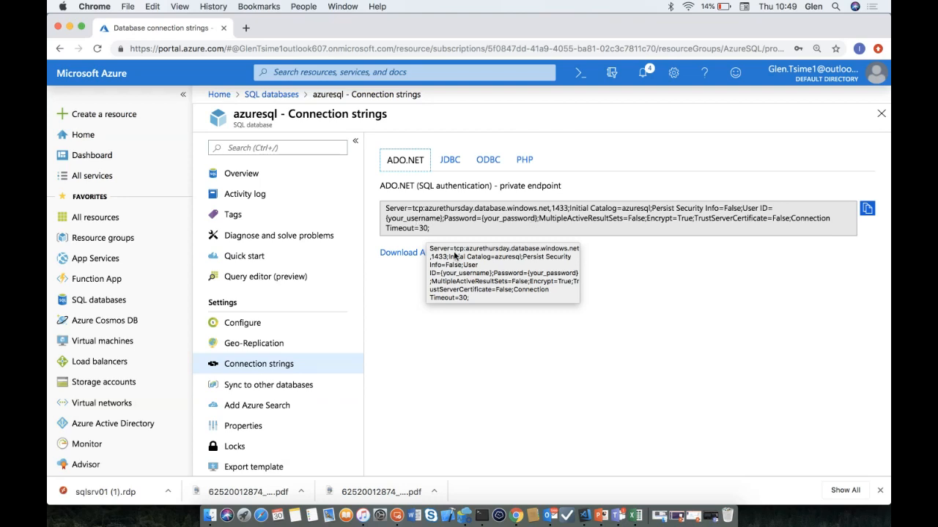
left_click(444, 164)
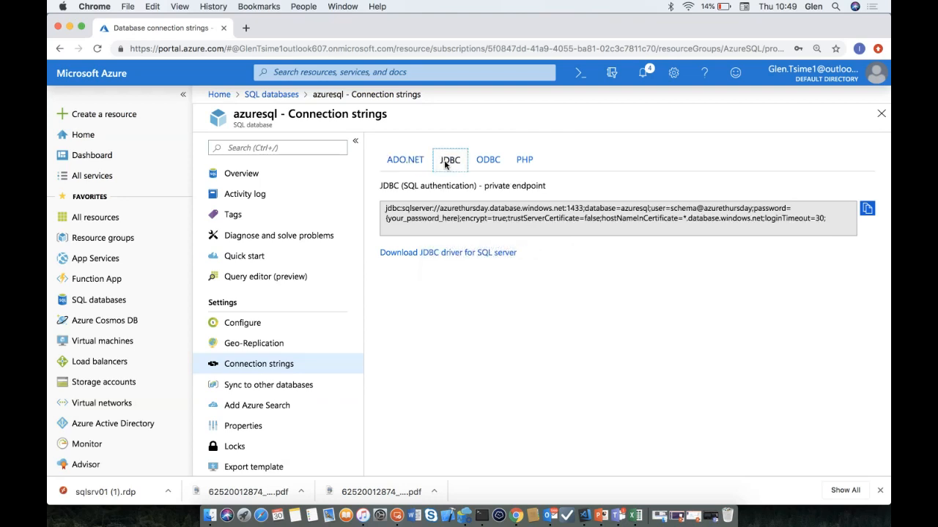
left_click(481, 160)
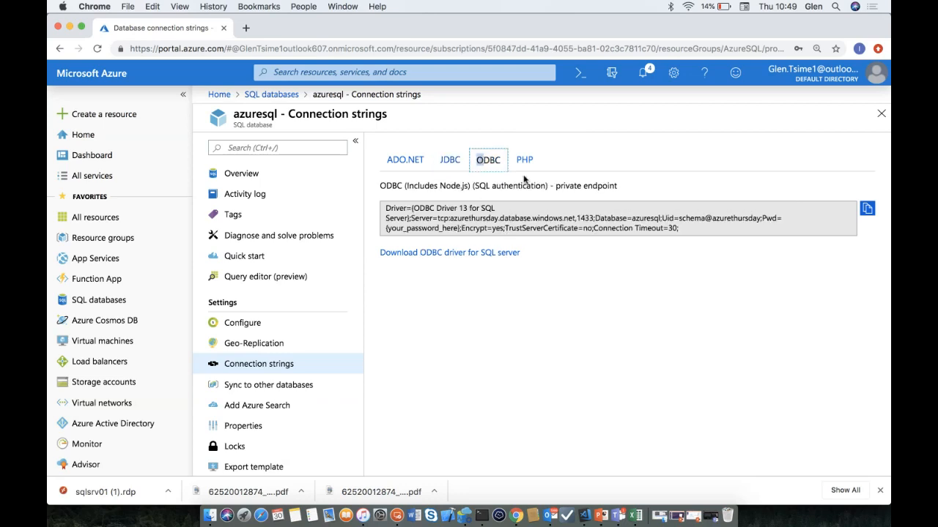
left_click(528, 161)
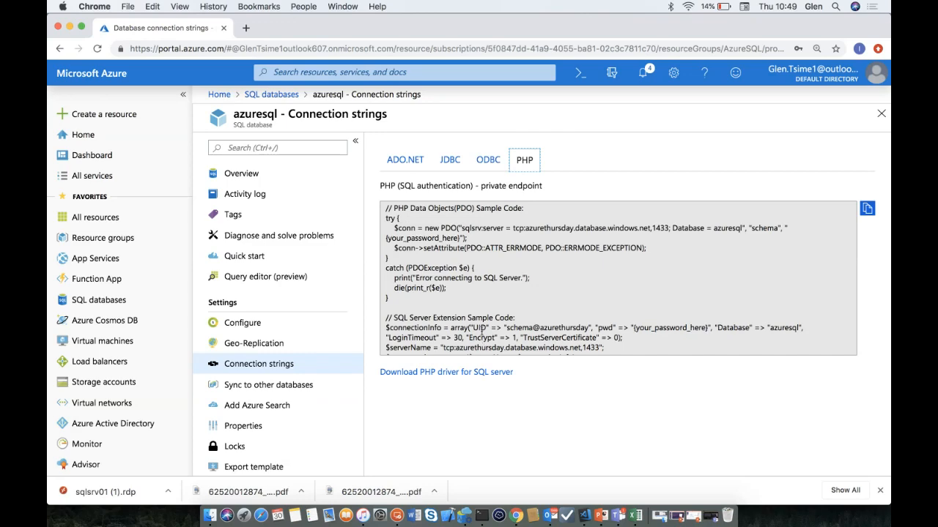
left_click(612, 351)
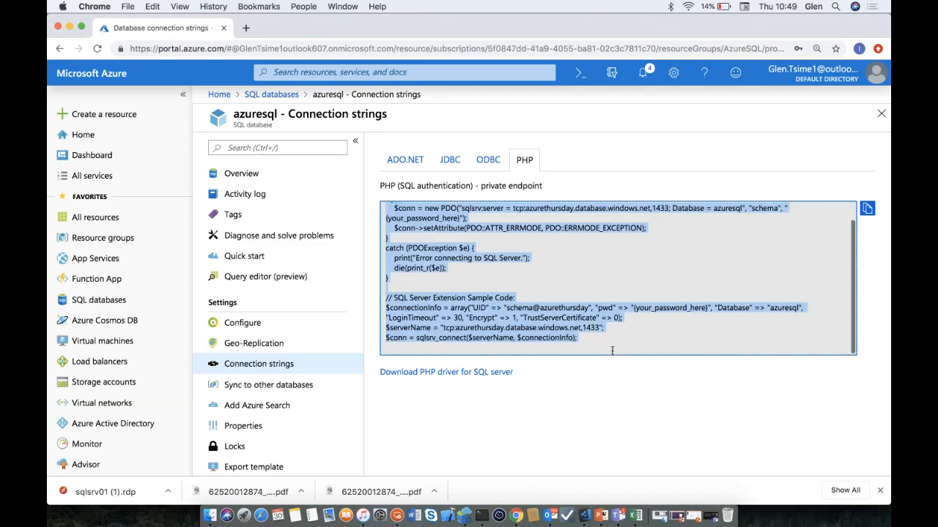
left_click(666, 311)
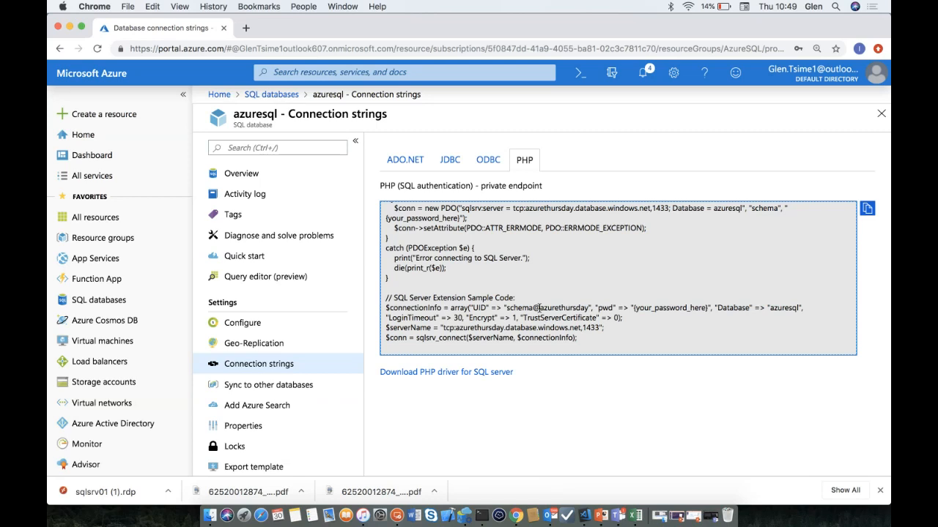
- Look over the Sync to other databases and Add Azure Search pages, then view azuresql's Properties
left_click(247, 388)
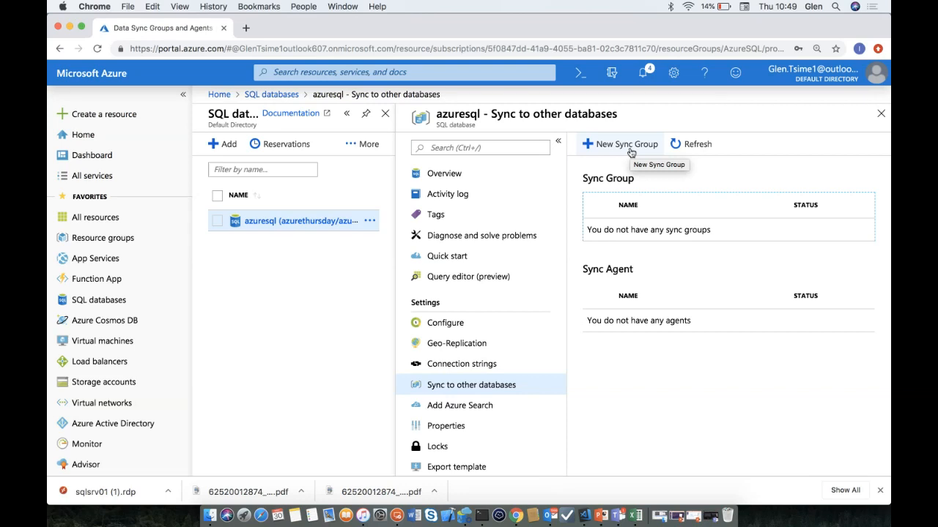
left_click(449, 413)
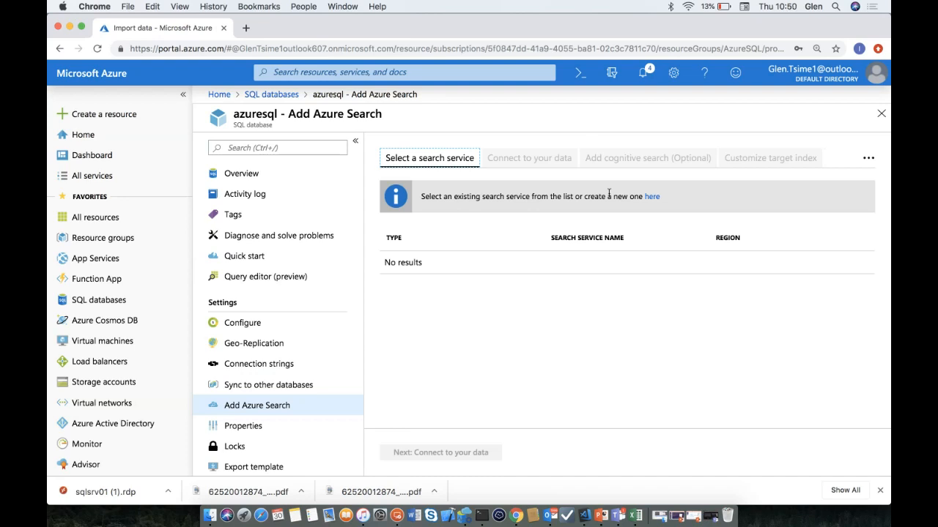
left_click(278, 424)
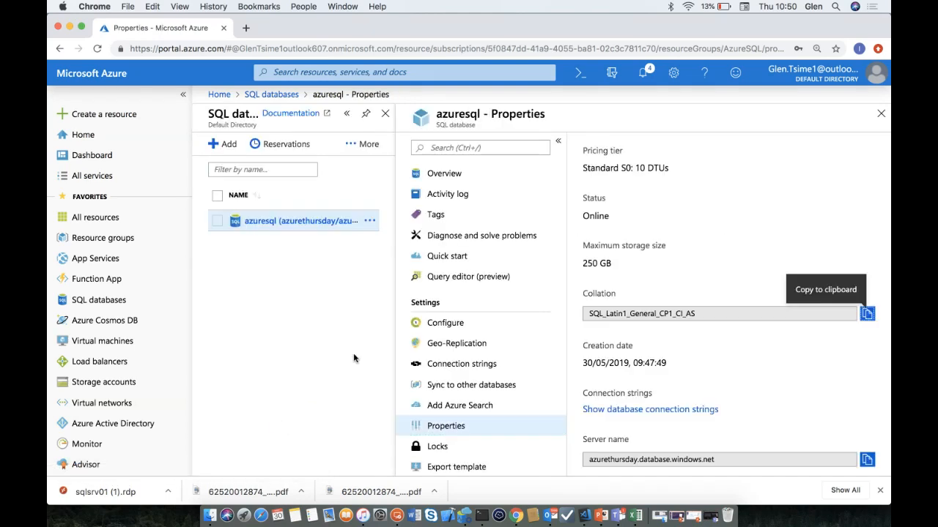
scroll(681, 271, "down", 2)
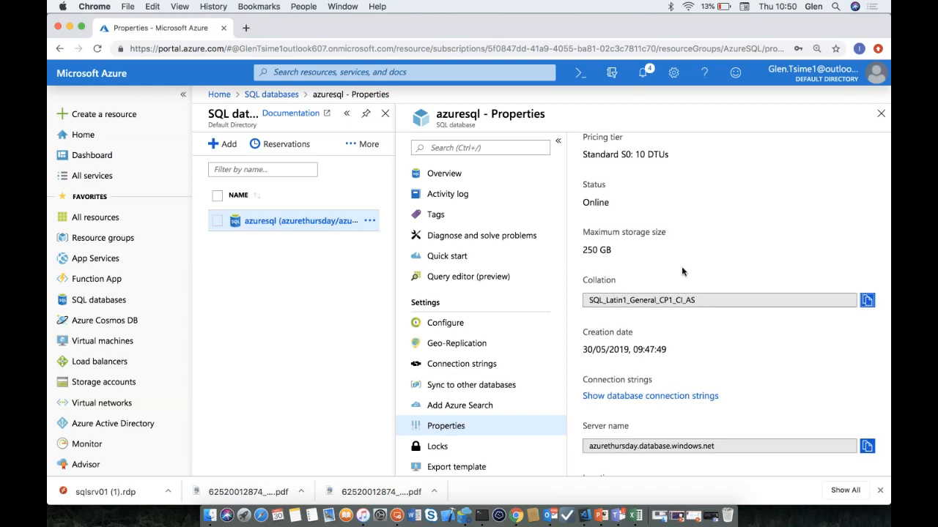
scroll(681, 271, "up", 2)
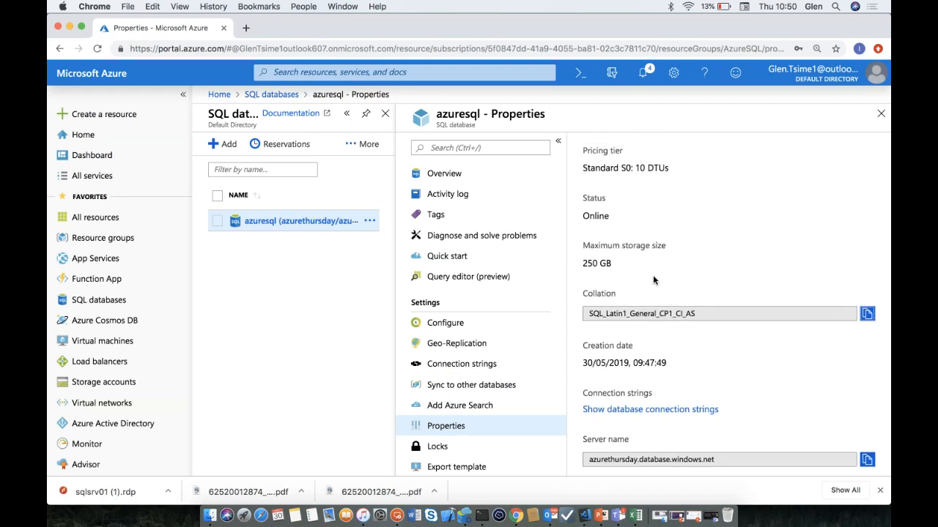
scroll(641, 345, "down", 3)
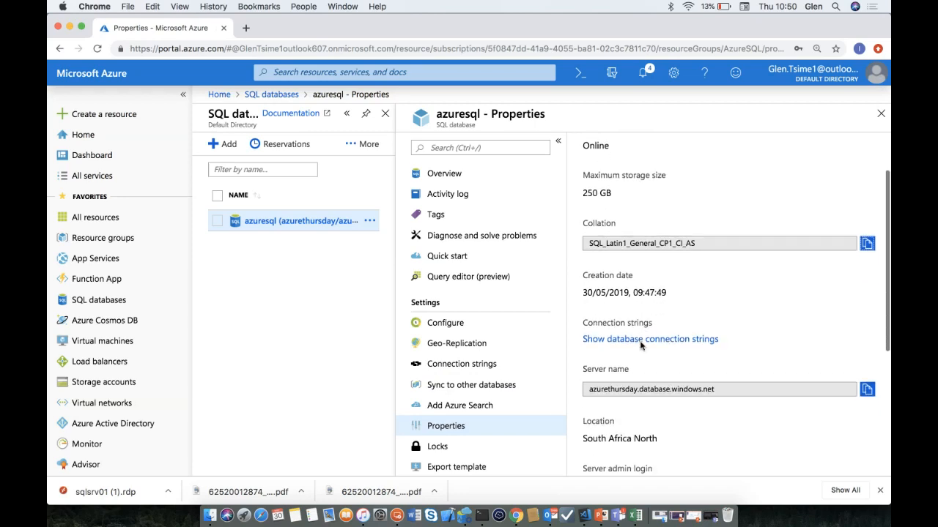
scroll(670, 306, "down", 4)
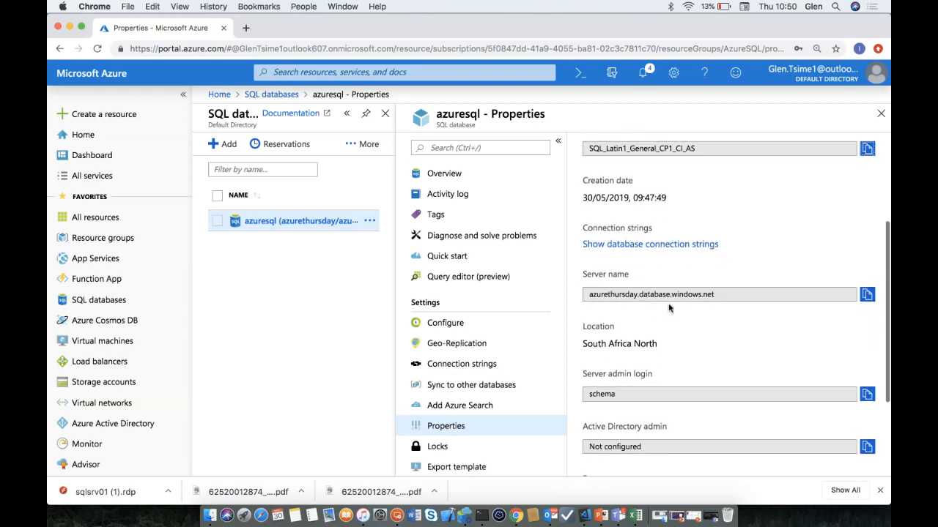
scroll(669, 302, "down", 2)
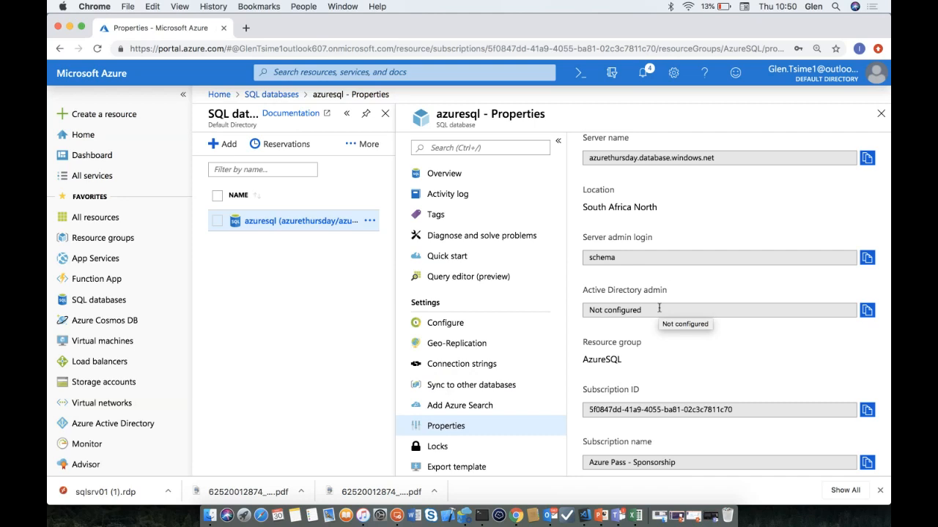
scroll(432, 389, "down", 3)
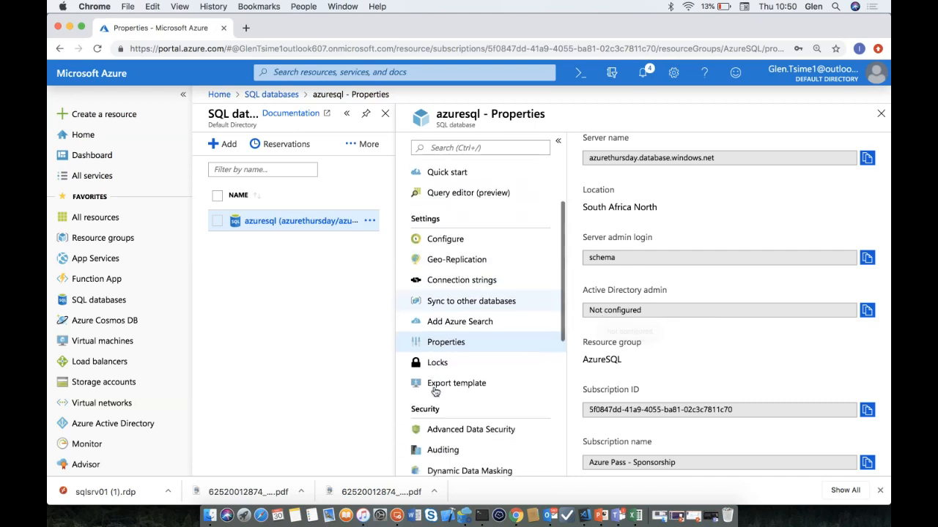
scroll(434, 390, "down", 2)
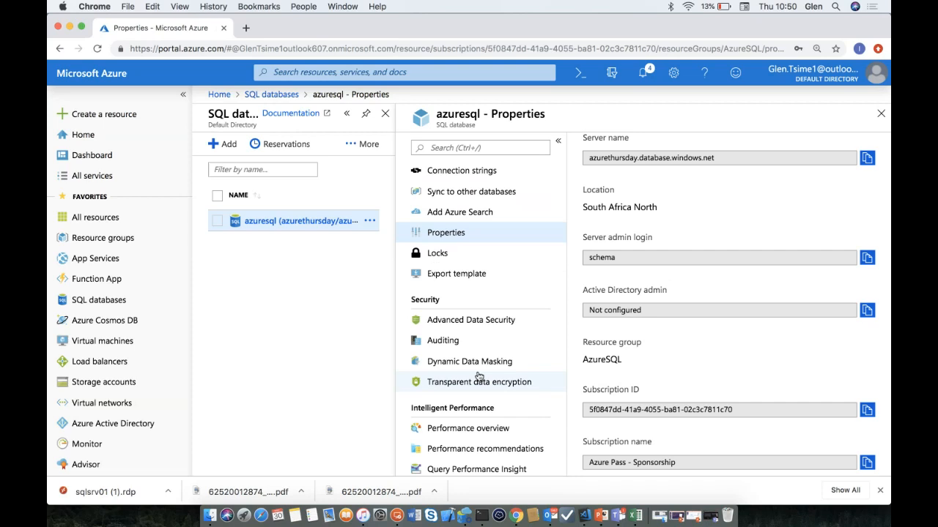
scroll(479, 377, "down", 3)
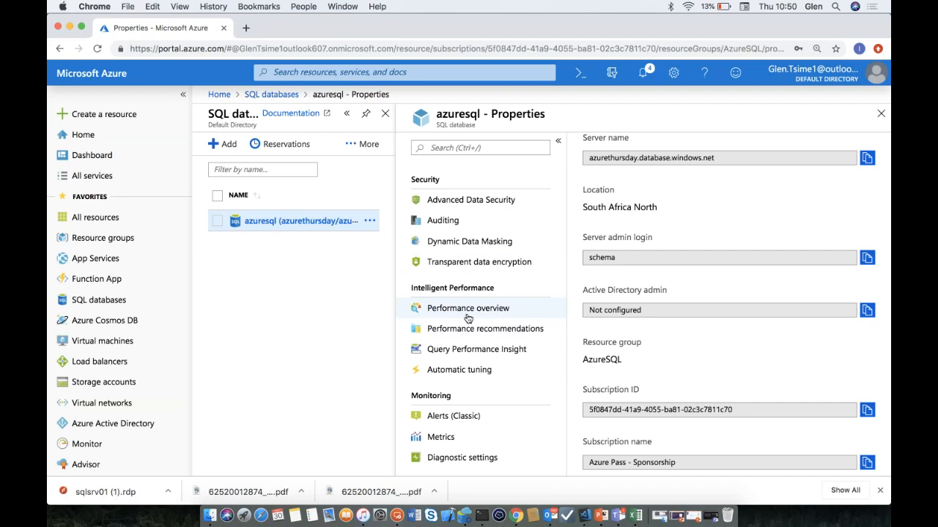
- View the database's performance overview, then its performance recommendations
left_click(467, 314)
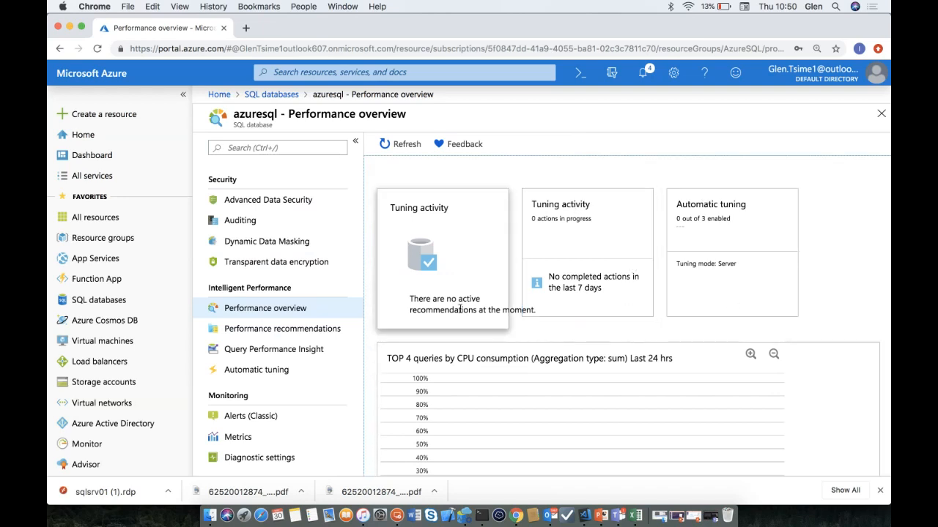
scroll(325, 247, "up", 2)
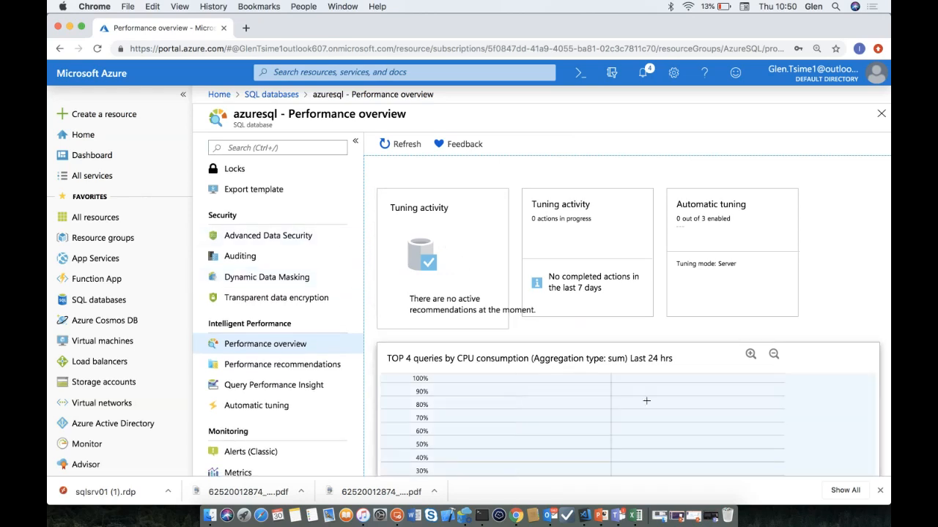
left_click(329, 365)
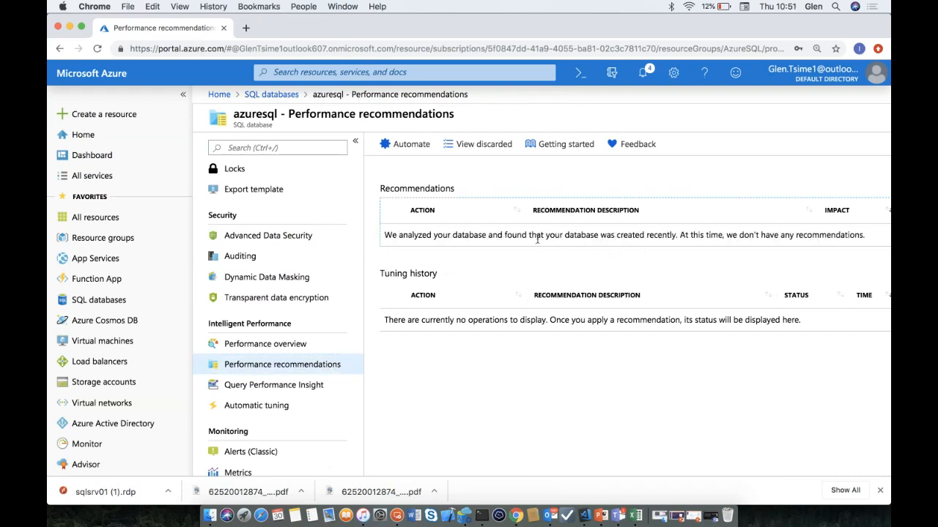
- Set automatic tuning to inherit Azure defaults, then return to Performance recommendations
left_click(411, 145)
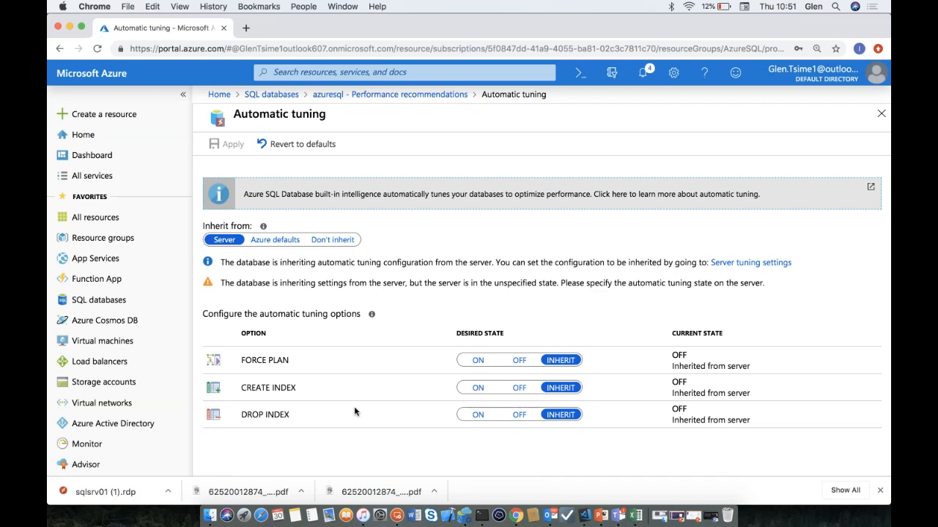
left_click(291, 241)
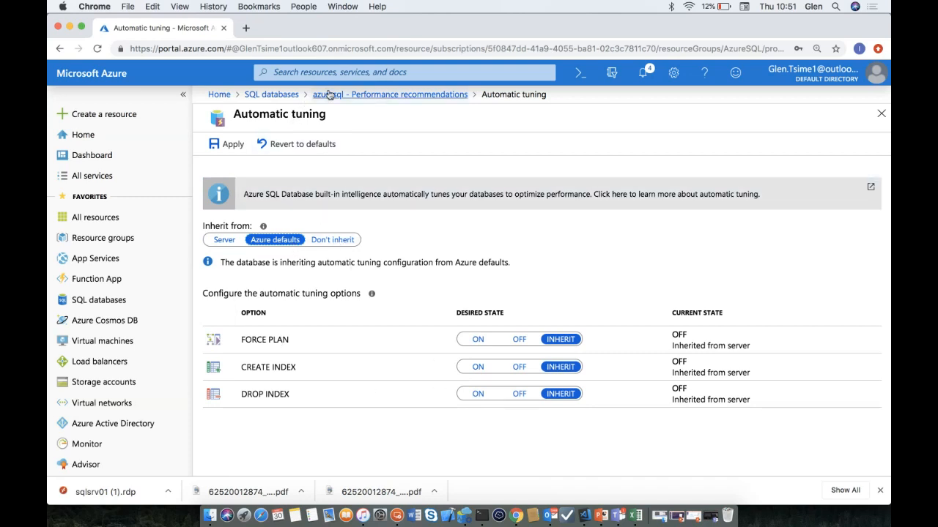
left_click(372, 94)
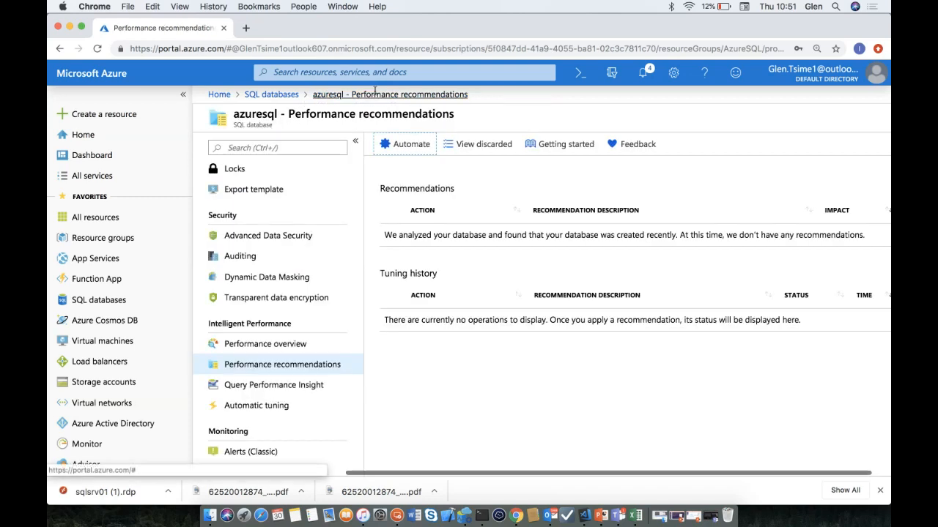
- Open Query Performance Insight for azuresql and scroll through its top-queries view
left_click(284, 393)
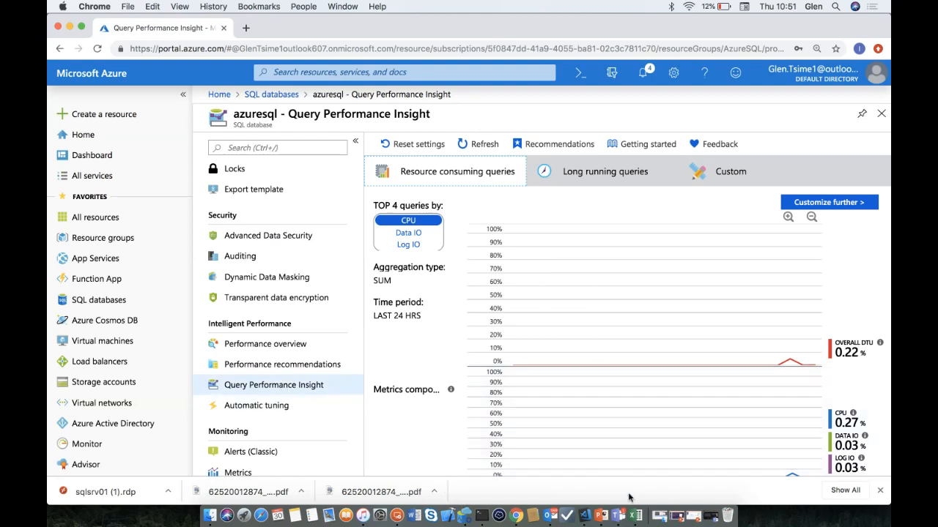
left_click(587, 520)
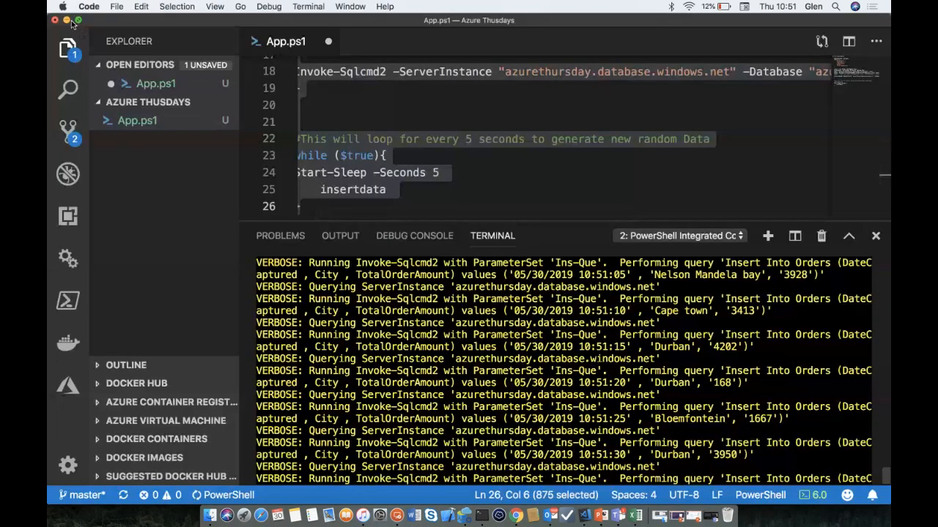
left_click(66, 21)
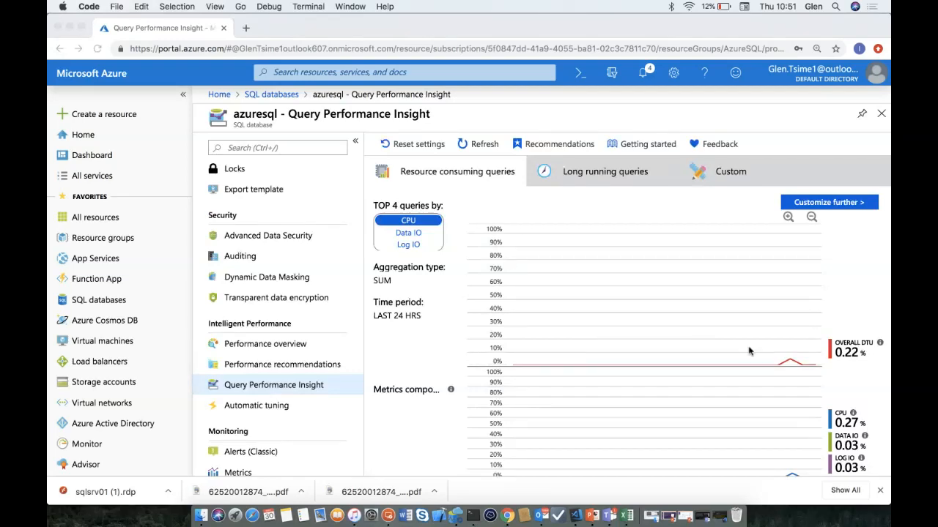
scroll(748, 351, "down", 3)
scroll(748, 351, "down", 3)
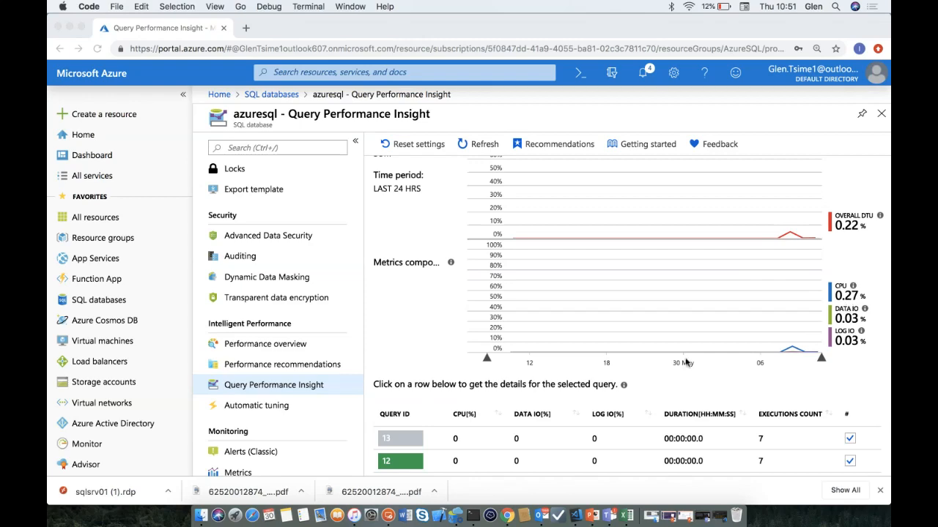
scroll(686, 361, "down", 2)
scroll(686, 362, "up", 8)
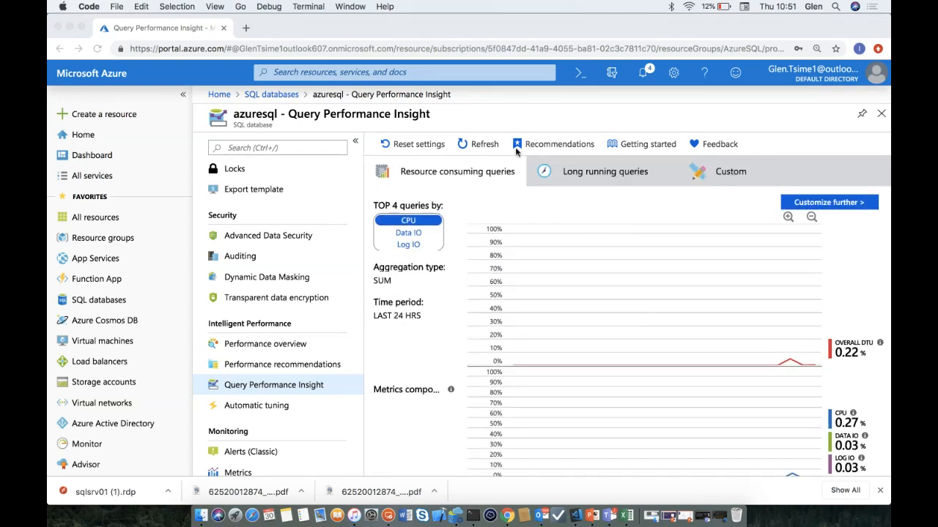
- Rank the TOP 4 queries by Data IO and review the query table, query 36 leading
left_click(416, 240)
left_click(415, 236)
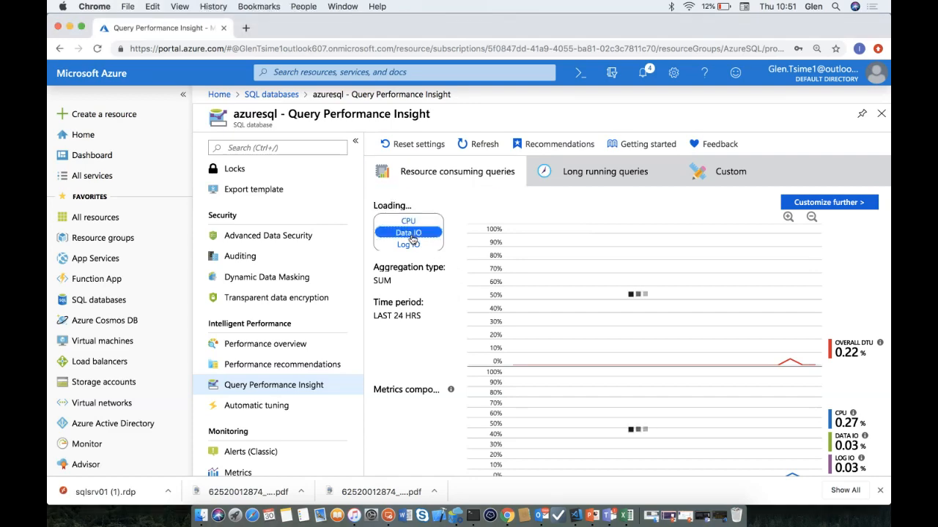
scroll(462, 340, "down", 5)
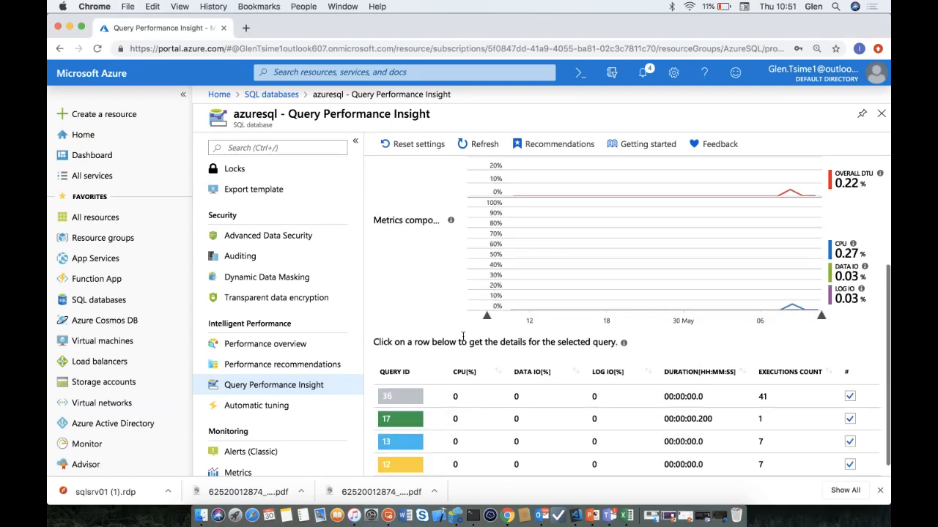
scroll(540, 373, "up", 5)
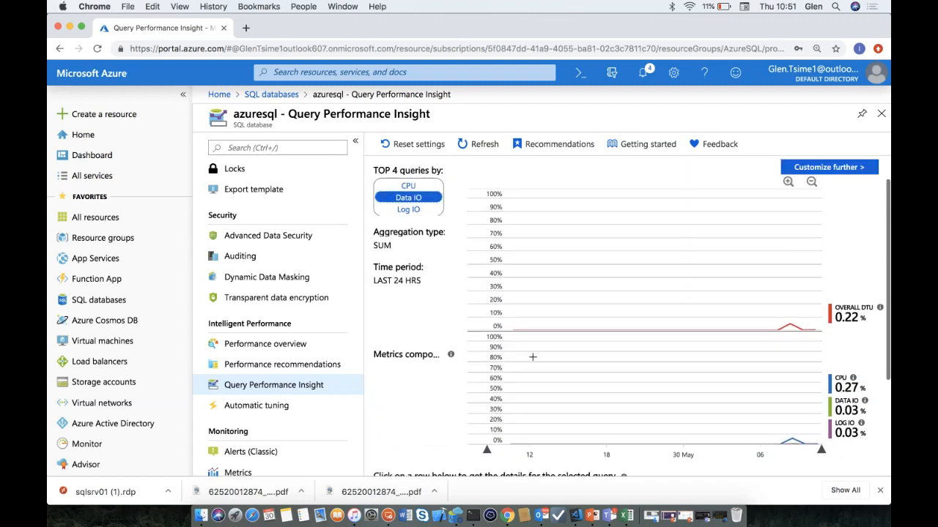
left_click(412, 209)
left_click(411, 198)
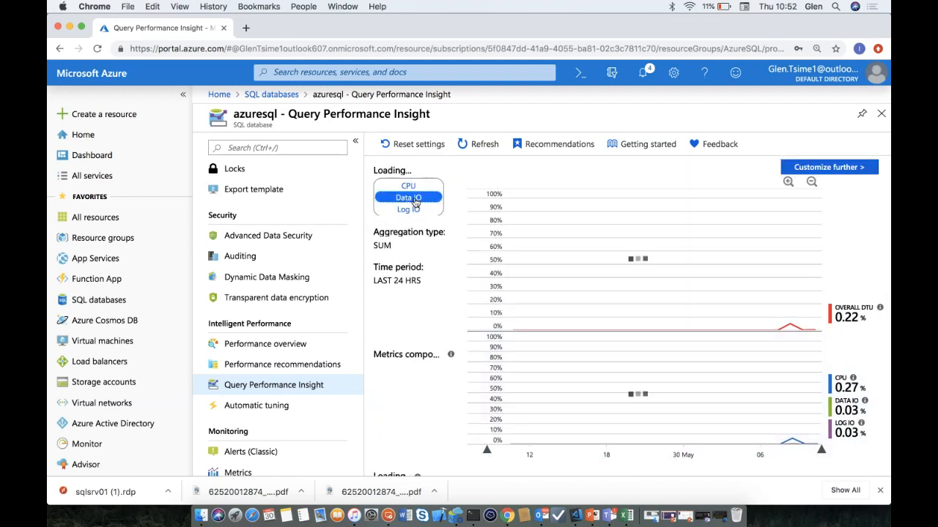
scroll(607, 271, "right", 3)
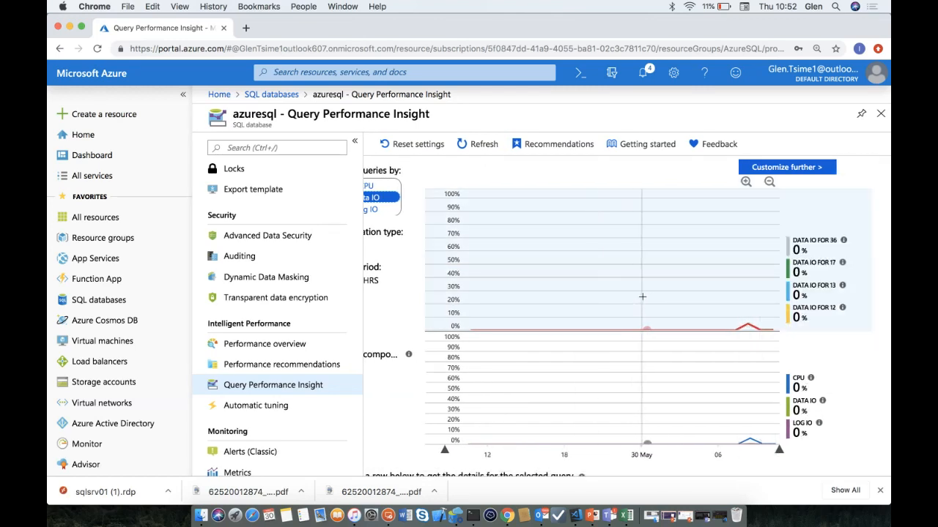
scroll(505, 351, "down", 3)
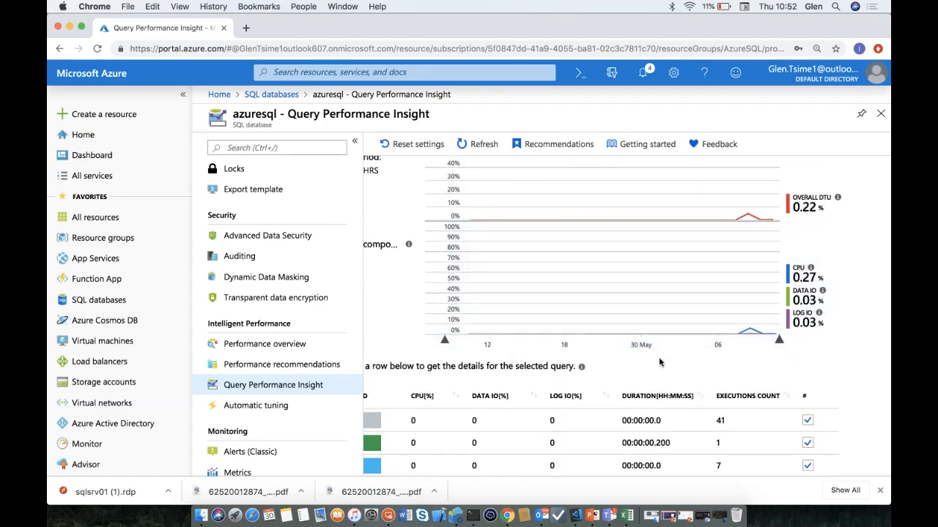
scroll(582, 376, "down", 1)
scroll(582, 377, "left", 1)
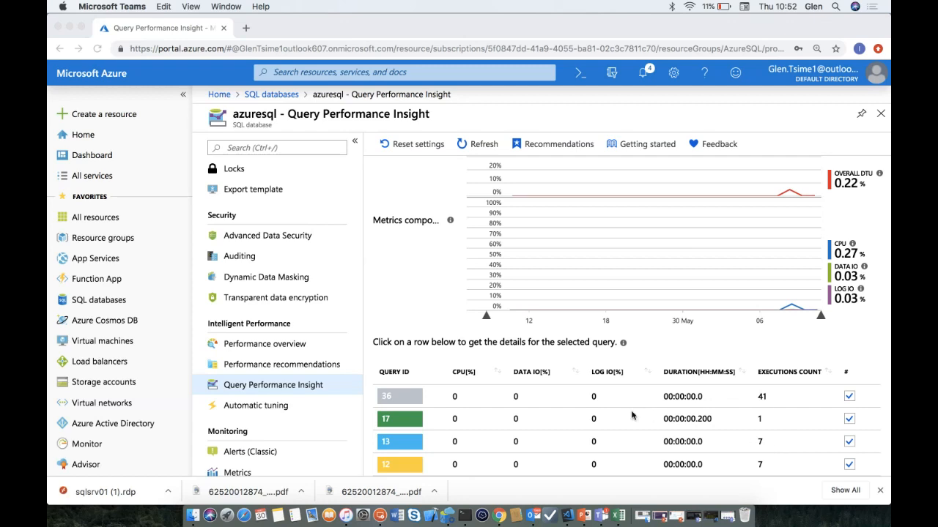
left_click(402, 401)
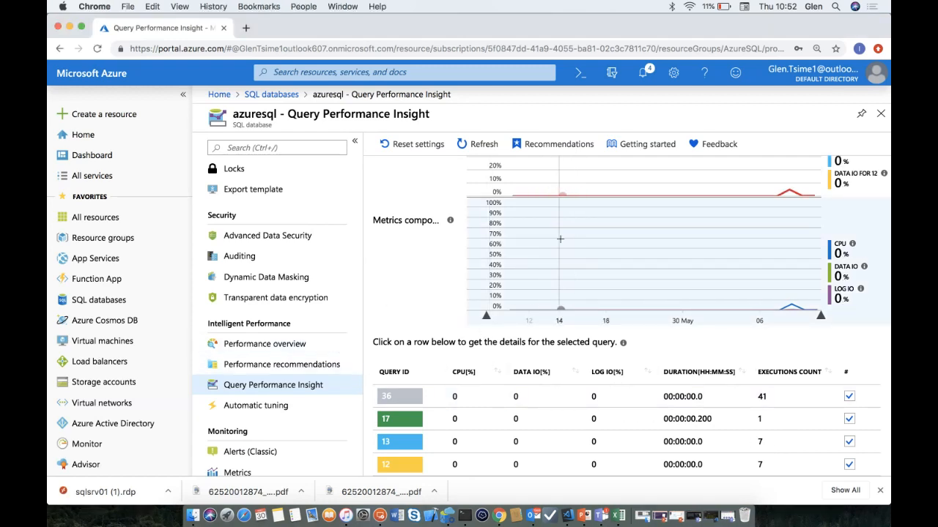
- Review azuresql's automatic tuning settings, then open its Metrics page with a new chart
left_click(228, 407)
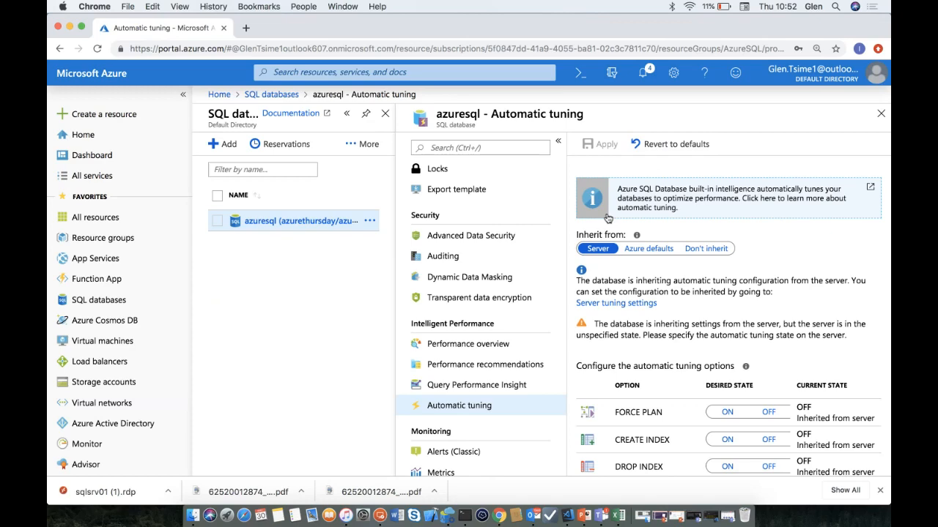
scroll(477, 440, "down", 3)
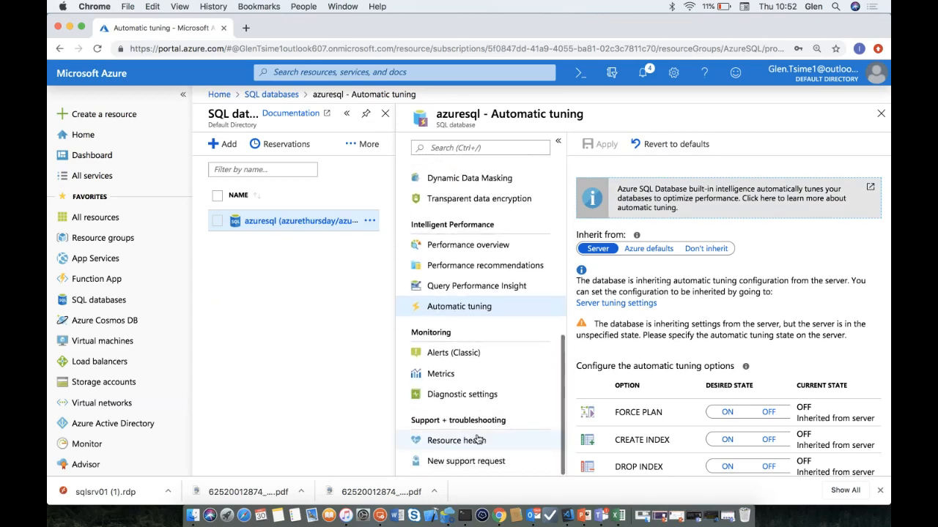
left_click(439, 374)
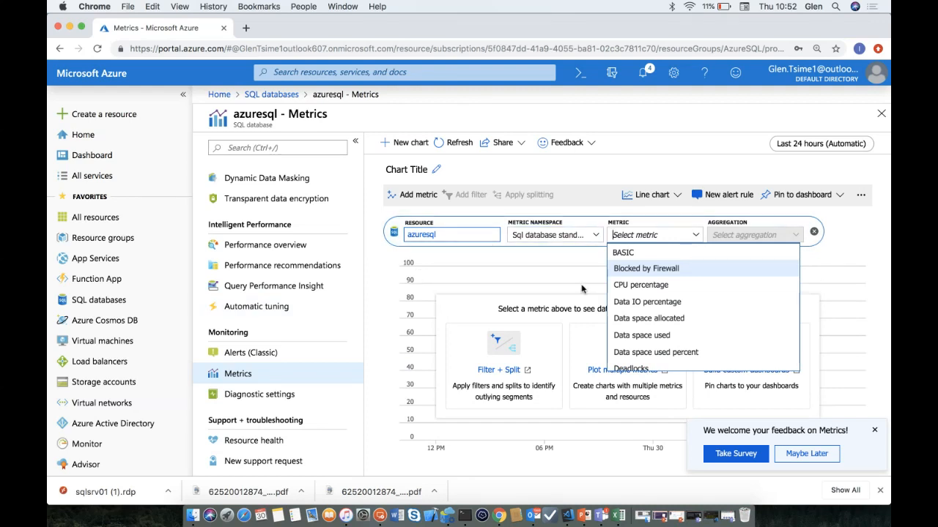
- Chart azuresql's CPU percentage, then Blocked by Firewall, then Data IO percentage metrics
left_click(695, 285)
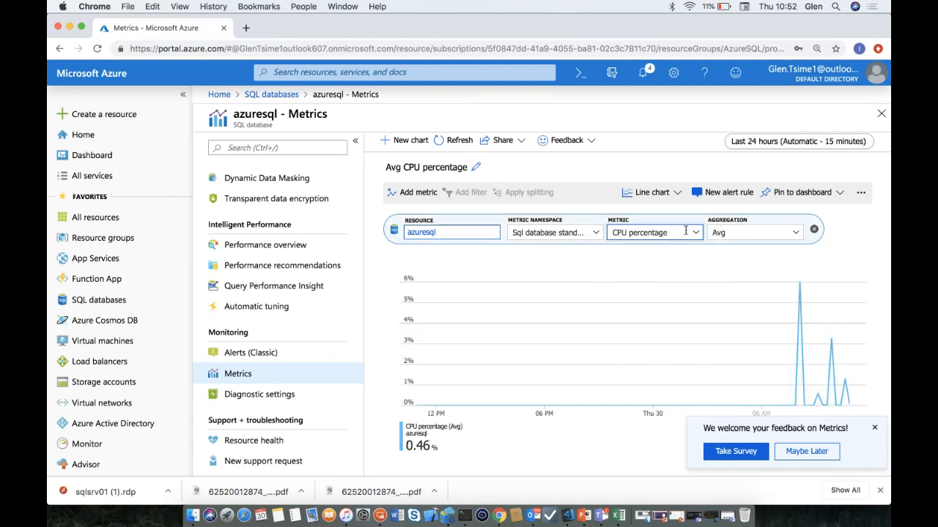
left_click(663, 232)
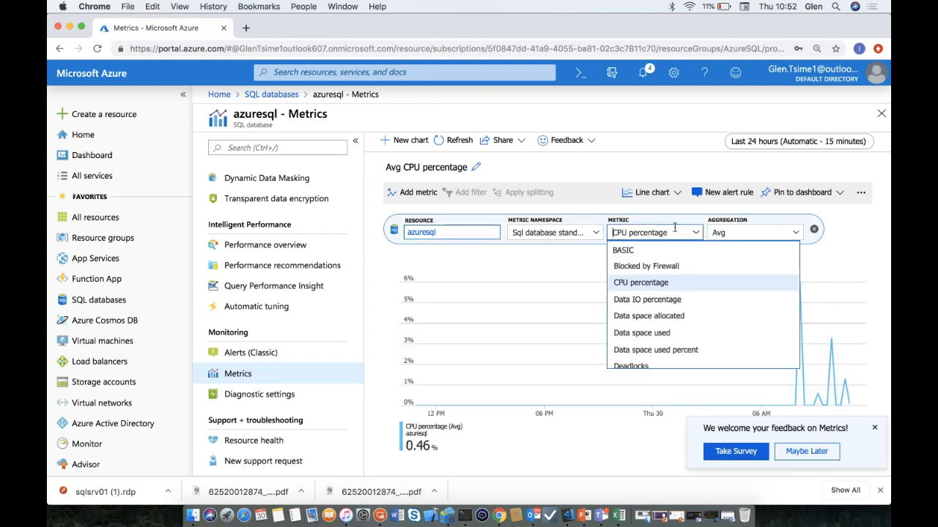
left_click(669, 267)
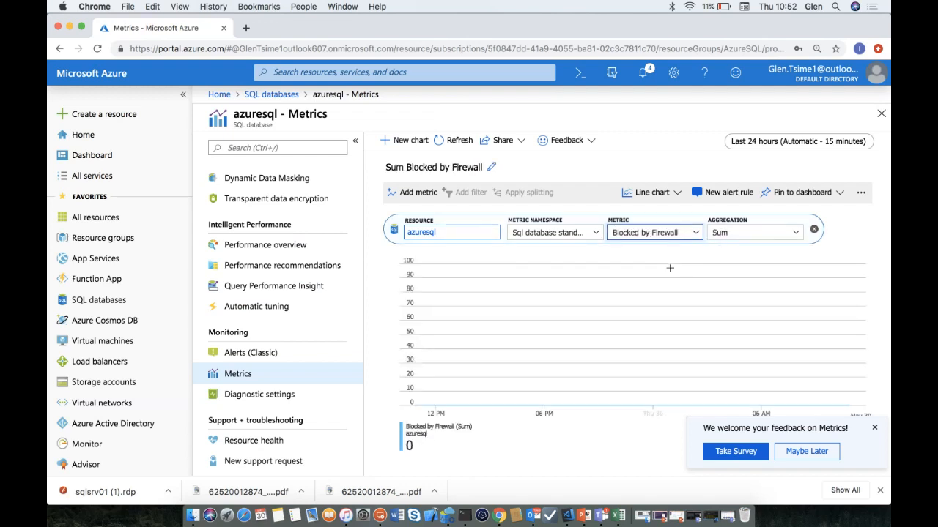
left_click(690, 233)
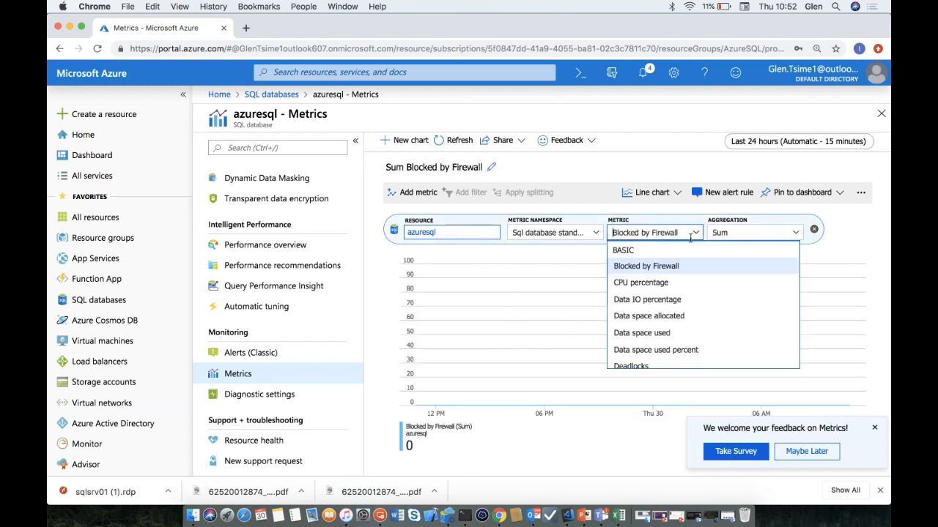
left_click(688, 303)
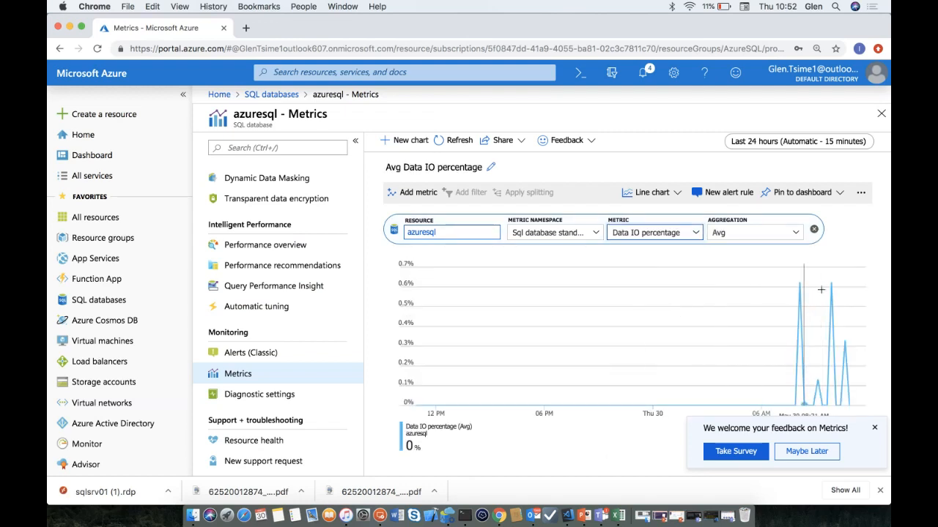
- Switch the chart to DTU Limit, then to average DTU percentage
left_click(694, 235)
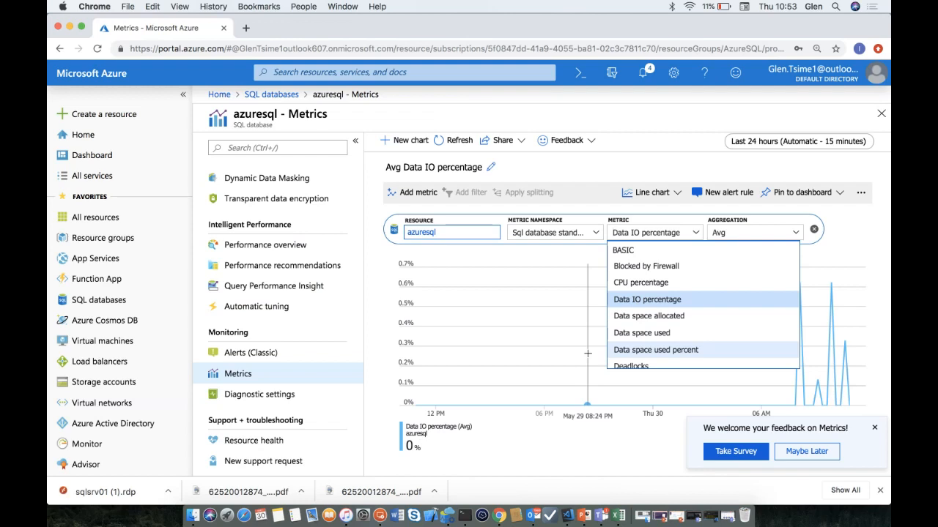
scroll(641, 350, "down", 2)
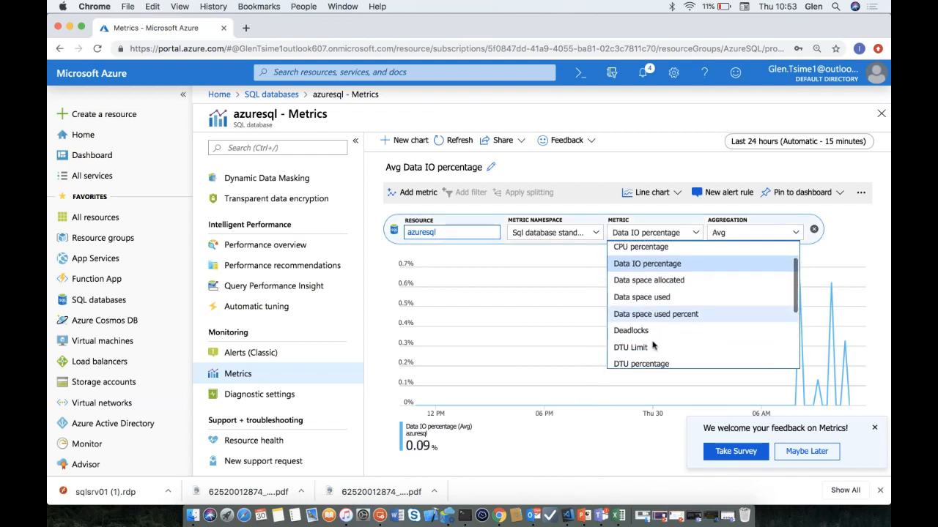
left_click(631, 348)
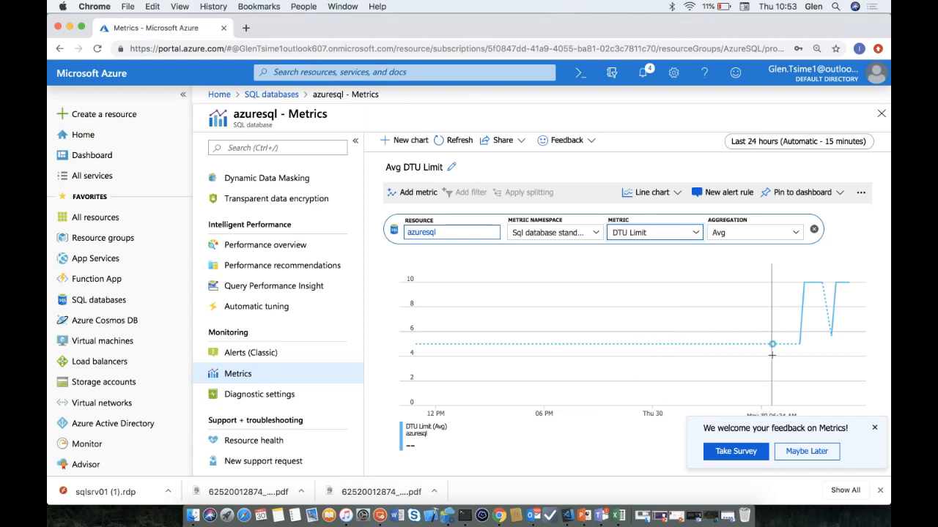
left_click(696, 232)
scroll(683, 345, "down", 5)
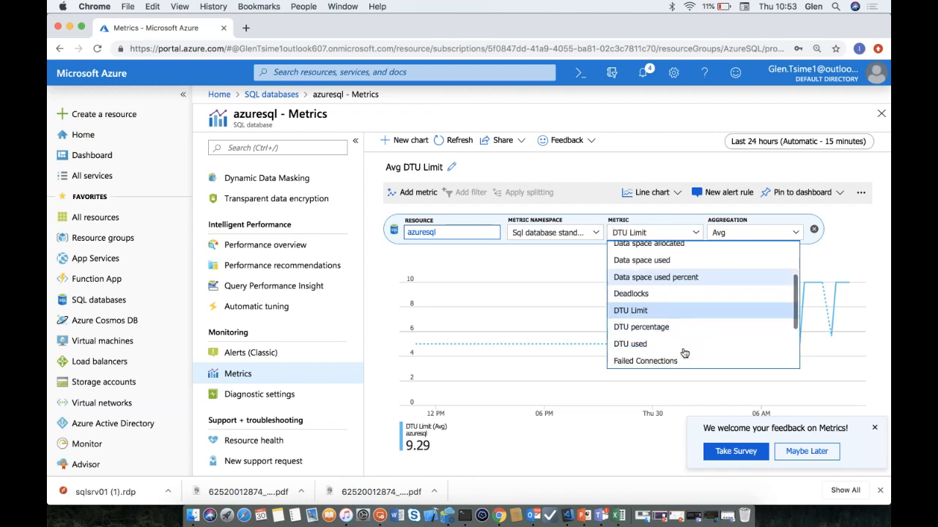
left_click(671, 316)
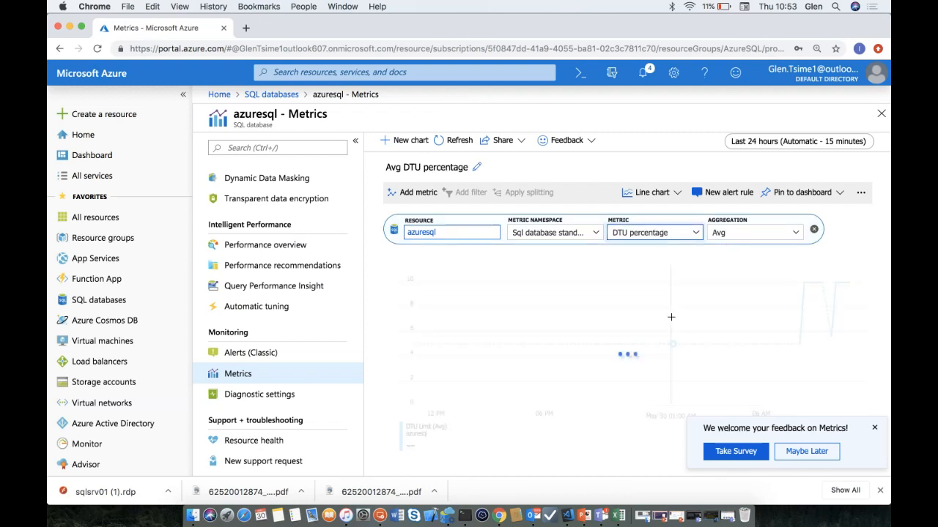
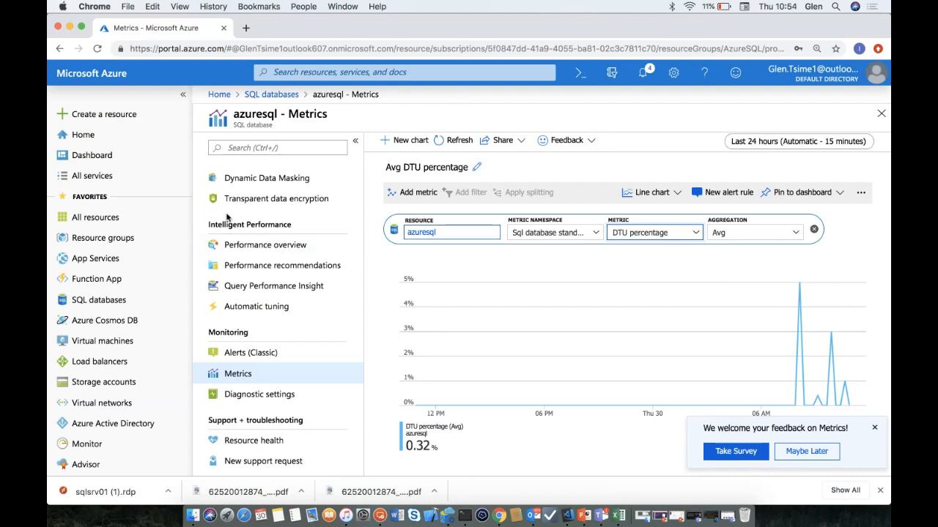
- Open the Azure Pricing Calculator in a new Chrome tab by searching 'pricing'
left_click(248, 29)
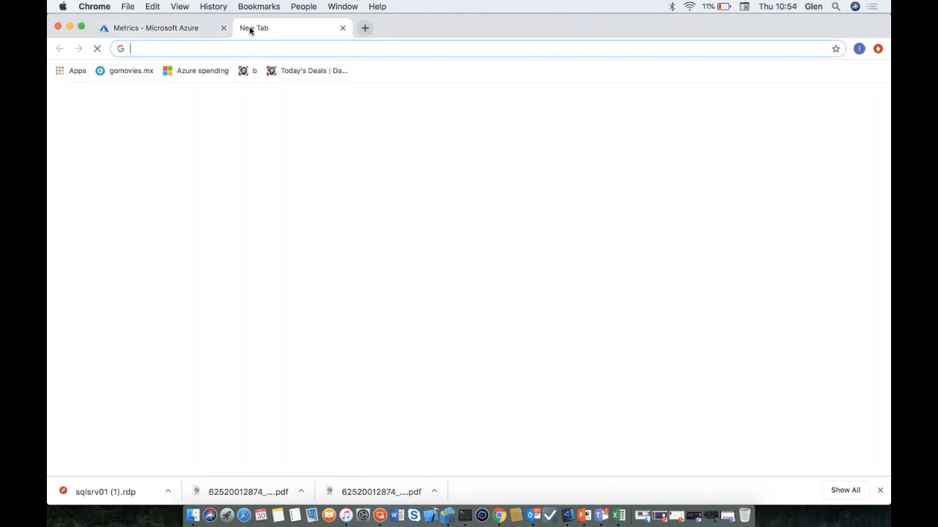
type("pricing")
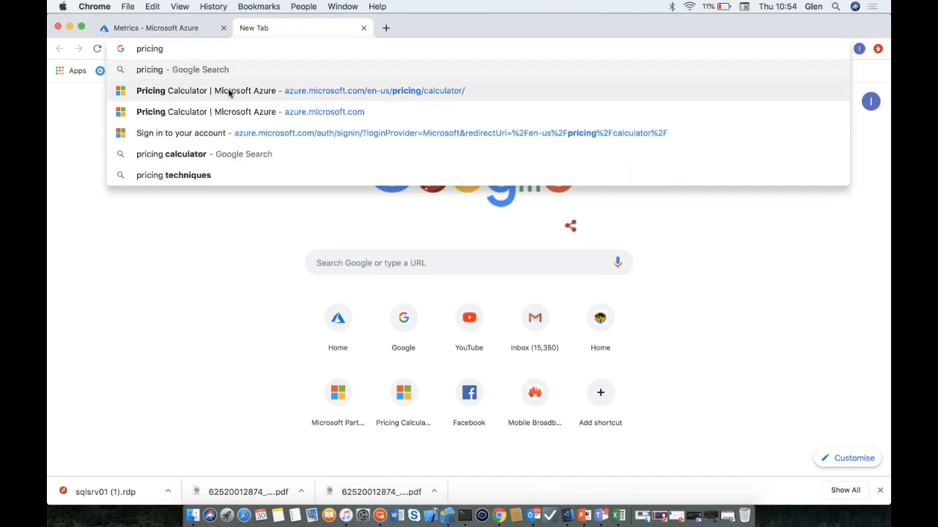
left_click(228, 91)
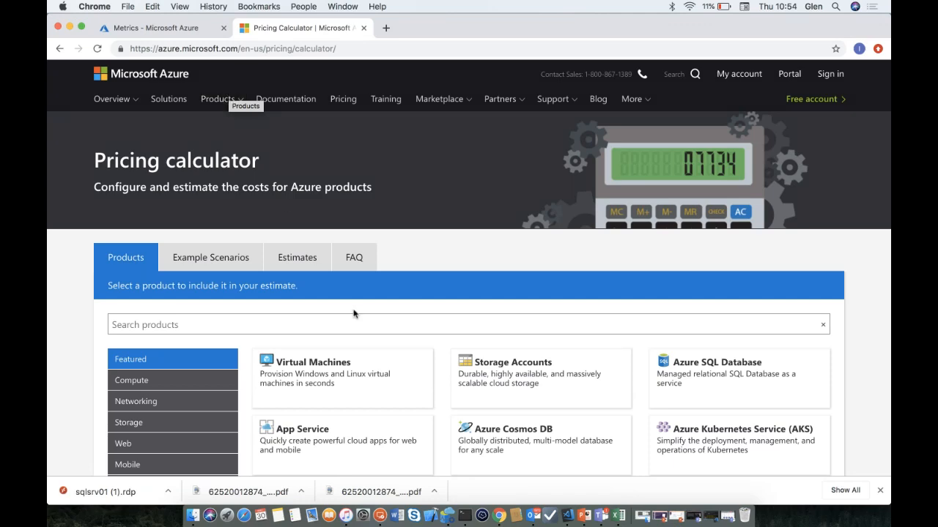
- Add an Azure SQL Database card from Databases and set its region to South Africa North
scroll(352, 313, "down", 3)
scroll(352, 313, "down", 5)
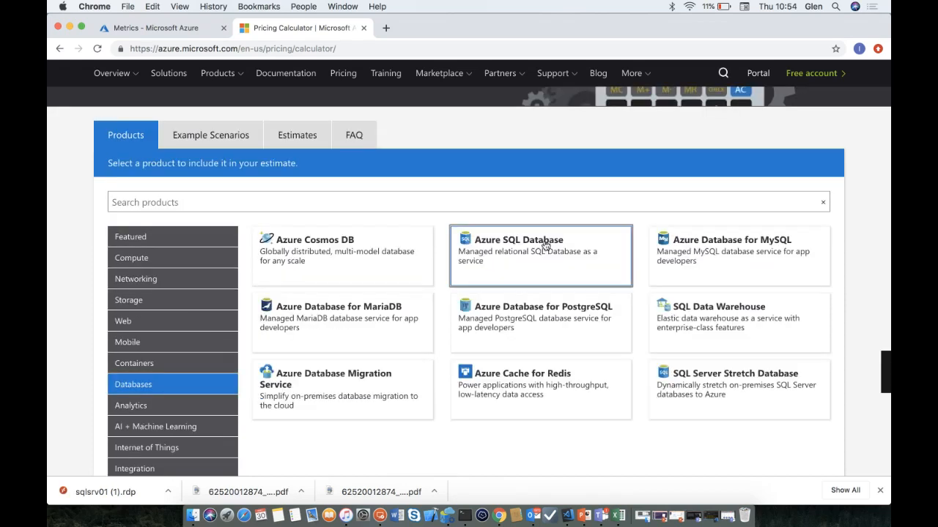
left_click(540, 244)
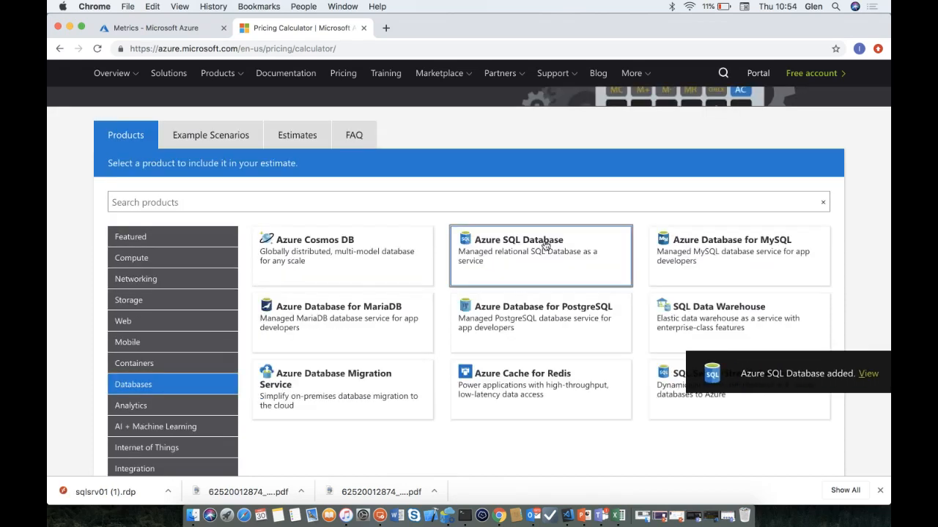
left_click(867, 374)
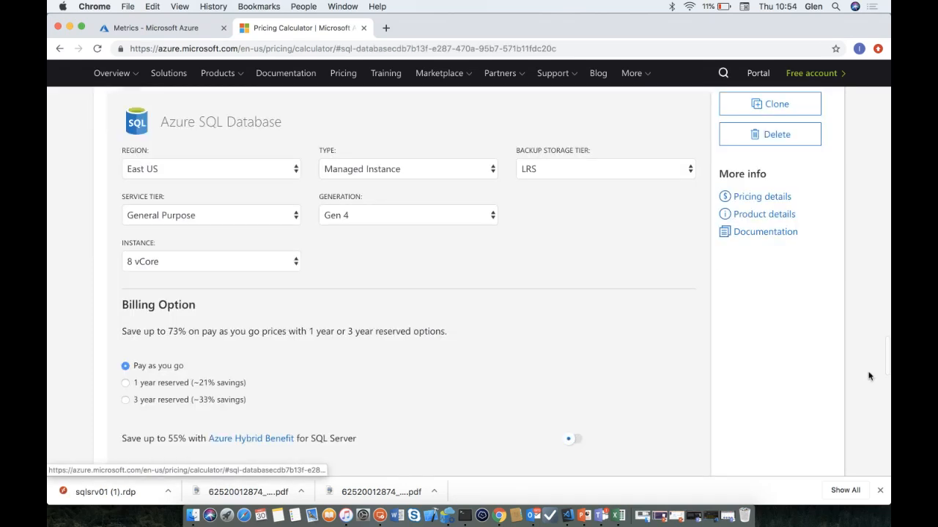
left_click(297, 174)
left_click(243, 101)
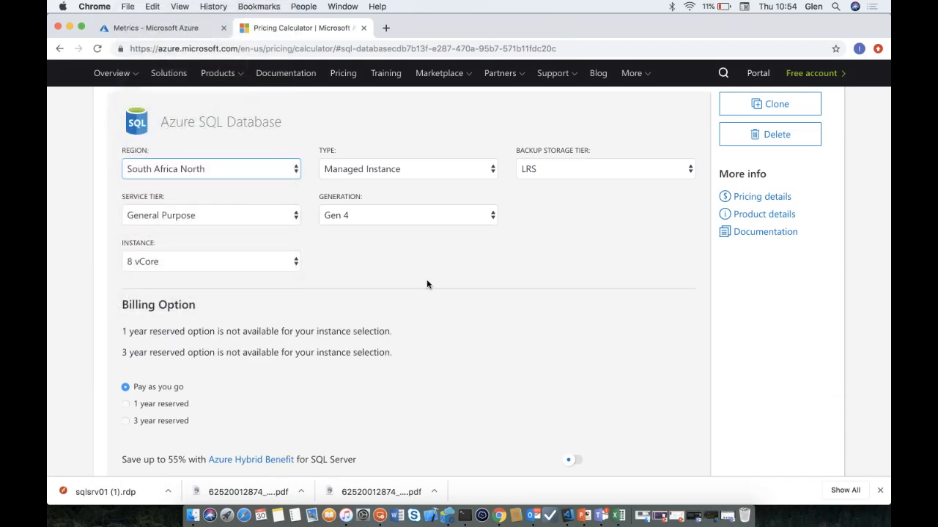
- Switch the SQL Database type to Single Database and expand the Backup Storage Tier options
left_click(379, 171)
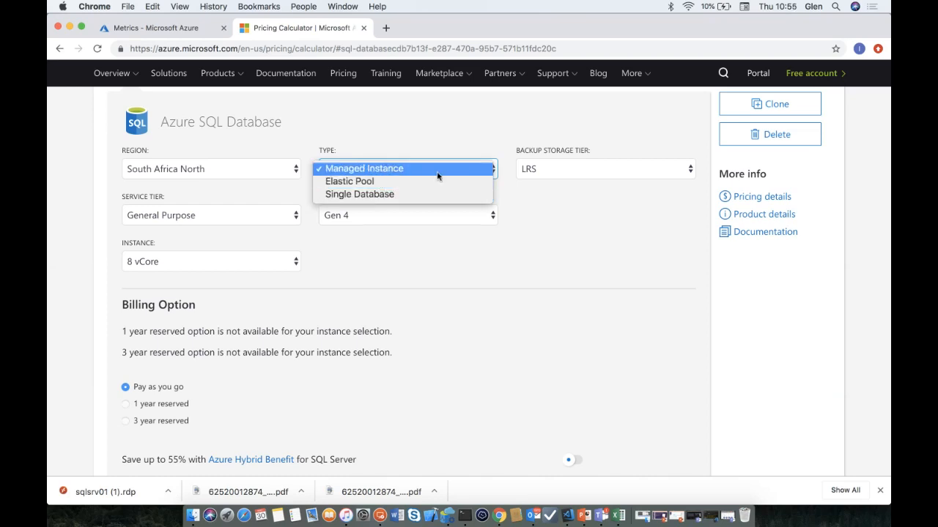
left_click(440, 195)
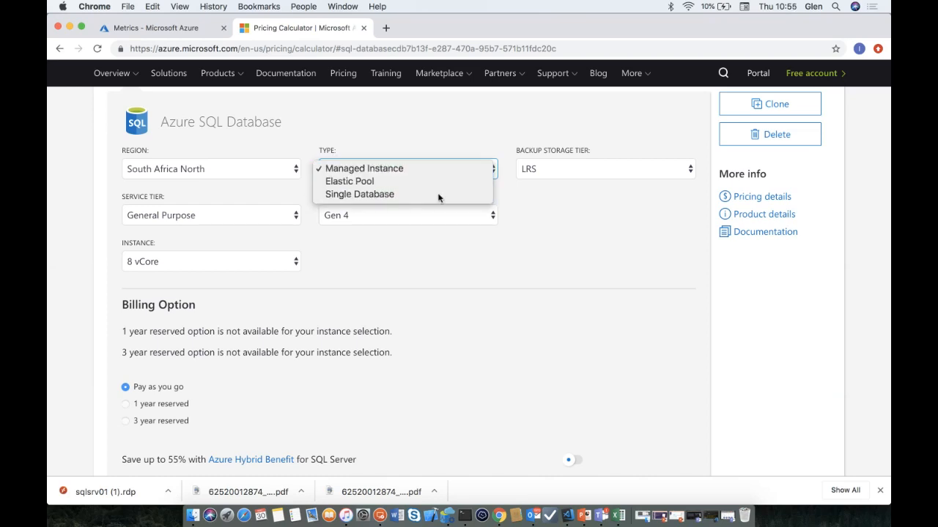
left_click(577, 170)
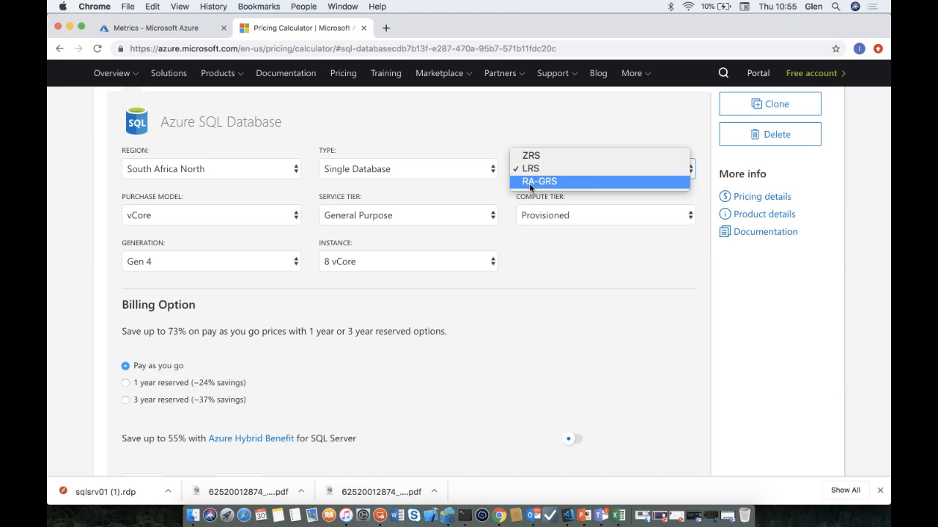
left_click(525, 239)
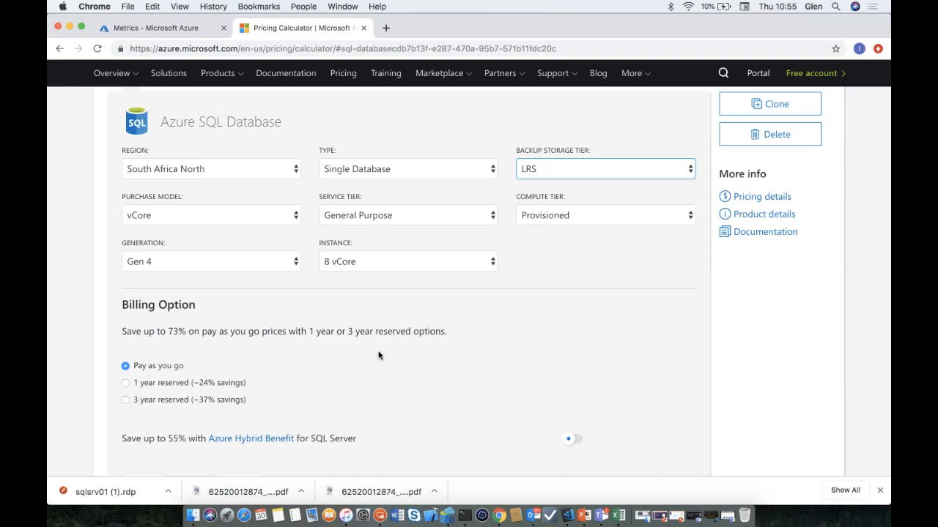
scroll(378, 356, "down", 2)
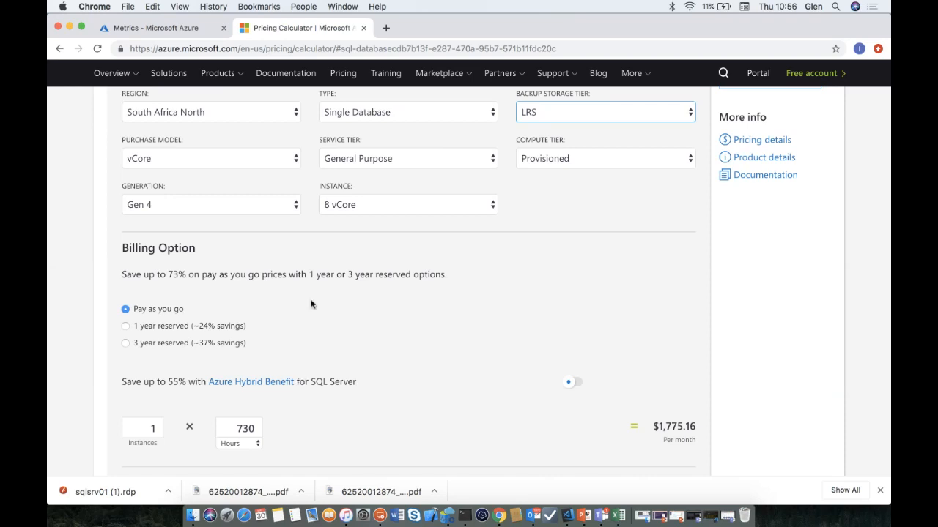
left_click(238, 163)
- Set the purchase model to DTU and show prices in South African Rand (total ZAR 23,578.98)
left_click(234, 171)
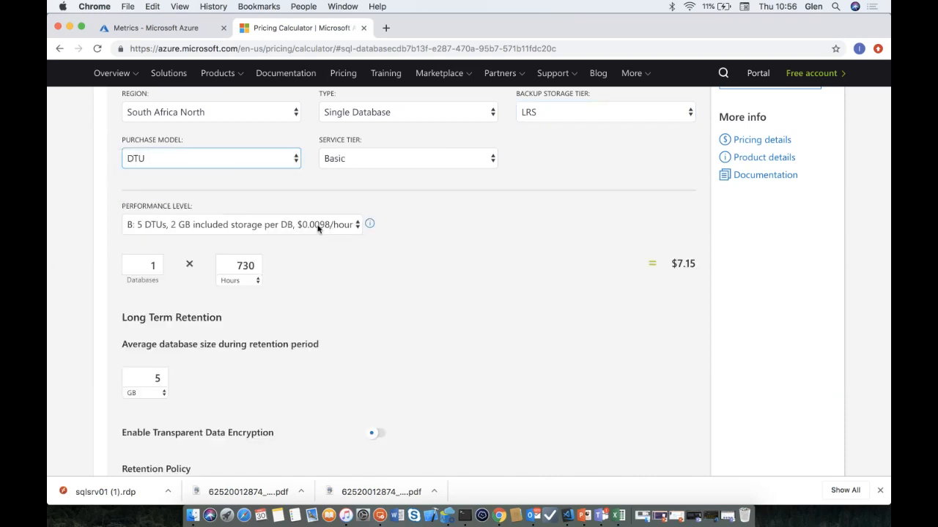
scroll(484, 313, "down", 15)
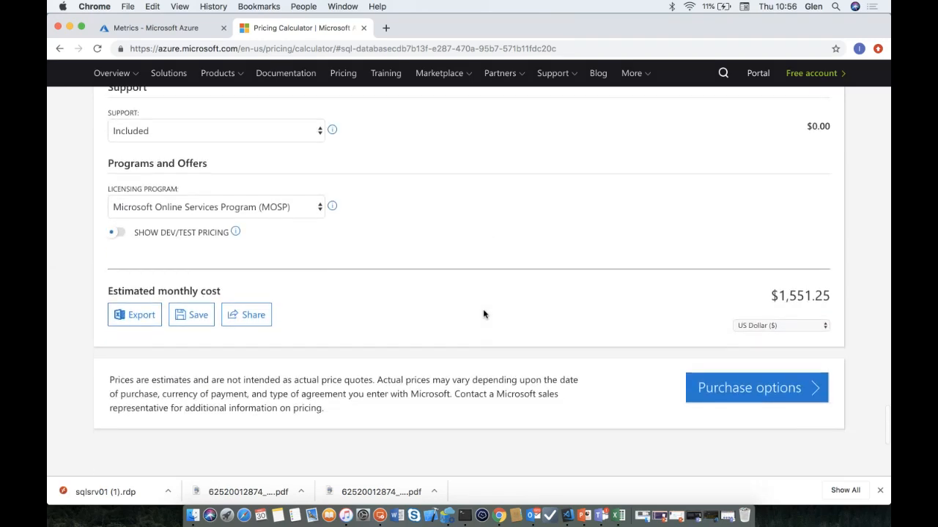
left_click(768, 297)
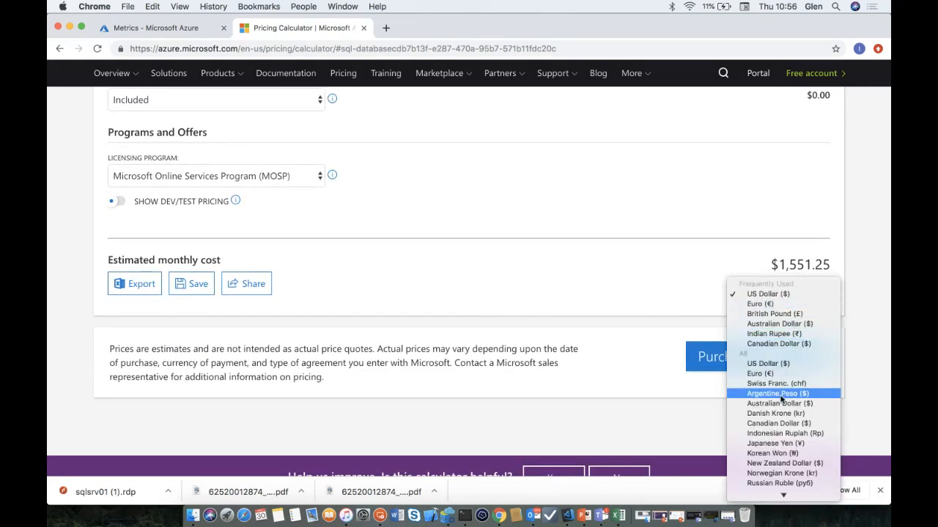
scroll(781, 441, "down", 2)
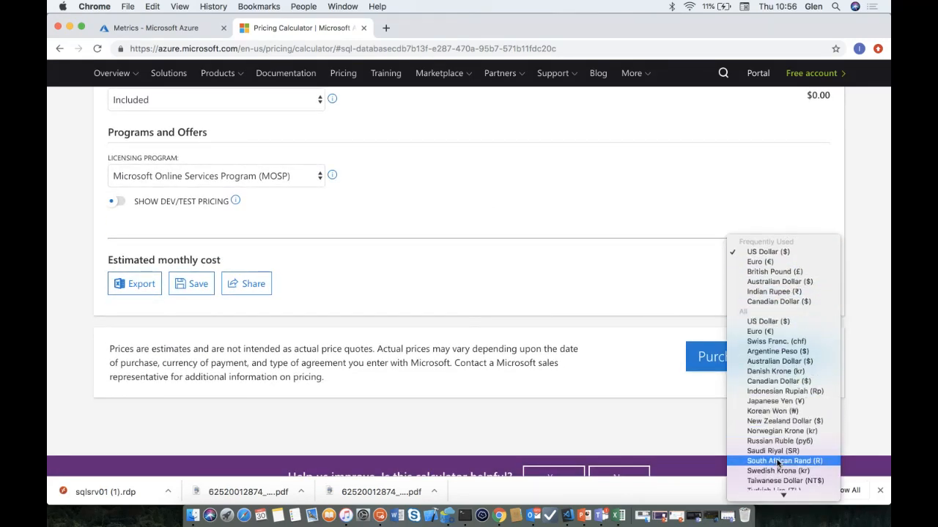
left_click(781, 463)
scroll(616, 299, "up", 15)
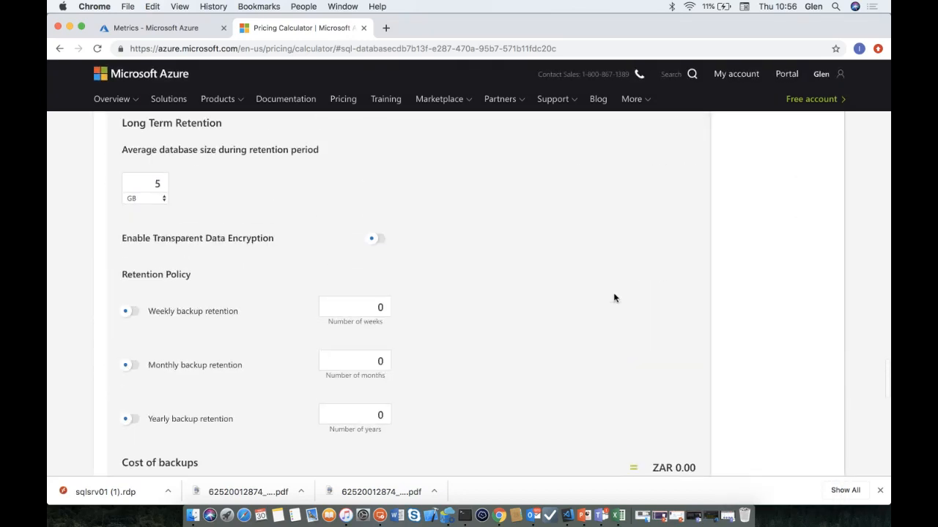
scroll(614, 297, "up", 1)
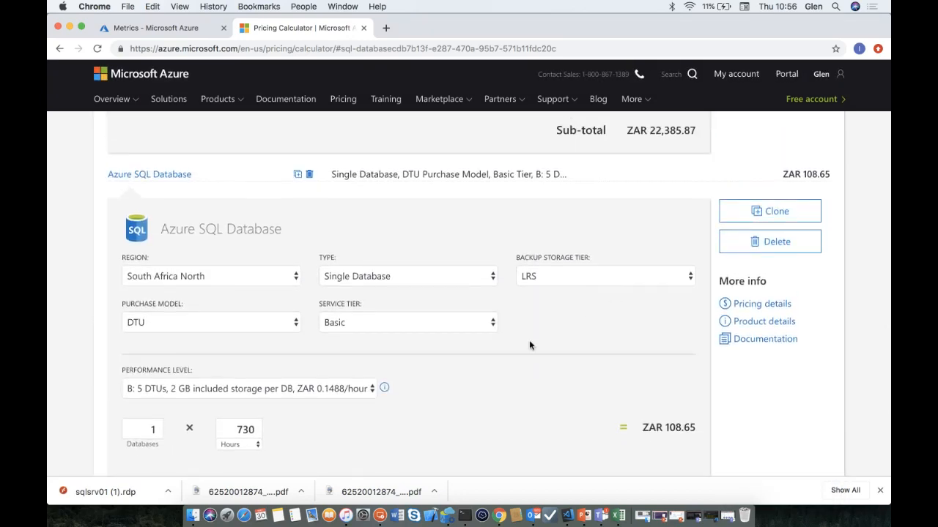
scroll(404, 392, "down", 5)
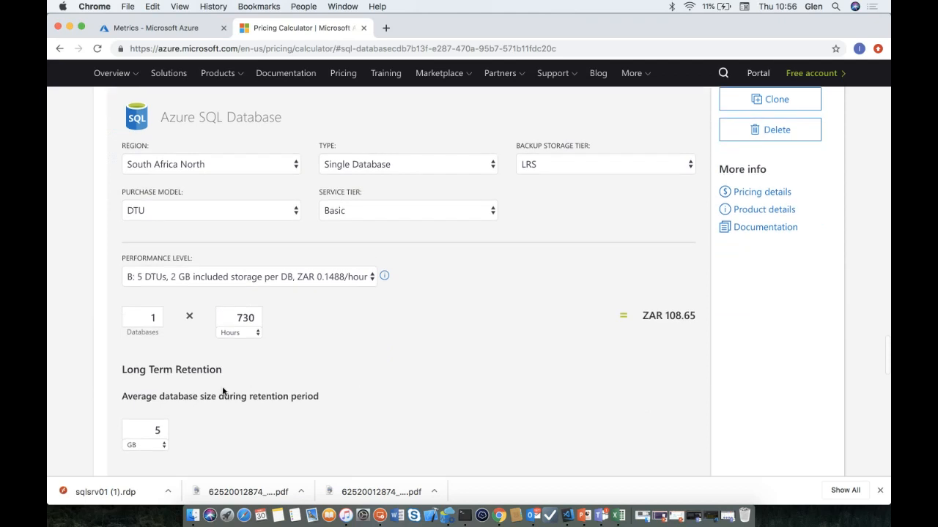
scroll(232, 385, "down", 8)
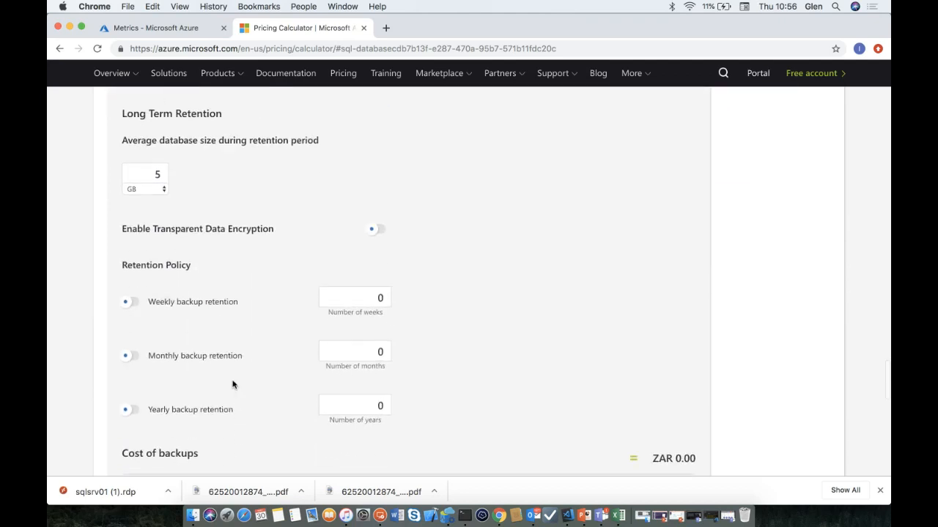
scroll(233, 384, "down", 2)
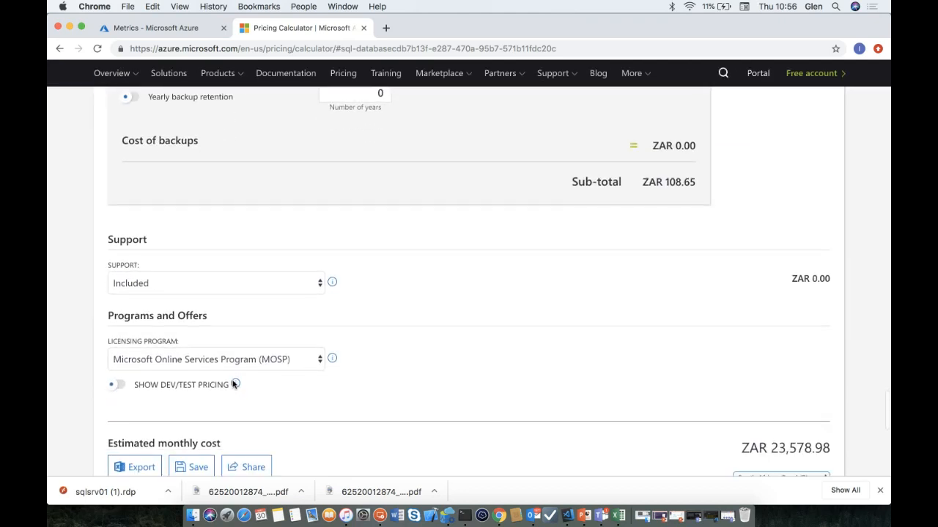
scroll(233, 385, "down", 2)
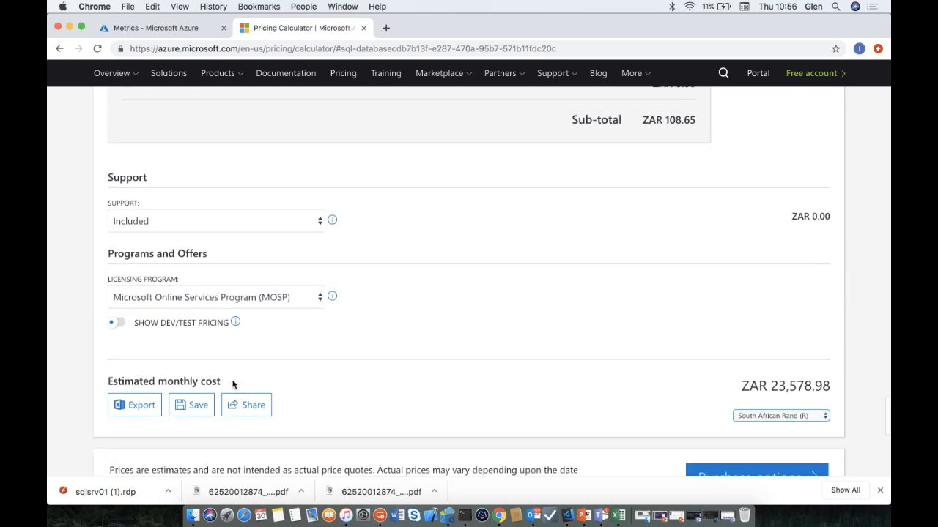
- Delete the Basic DTU SQL Database, VPN Gateway, Virtual Machines and Managed Instance estimate items
scroll(232, 385, "up", 20)
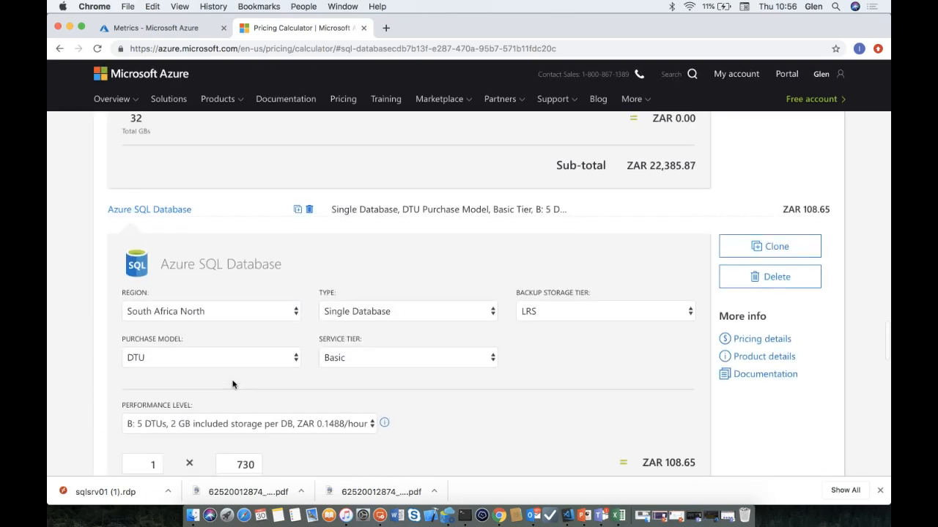
scroll(232, 384, "up", 9)
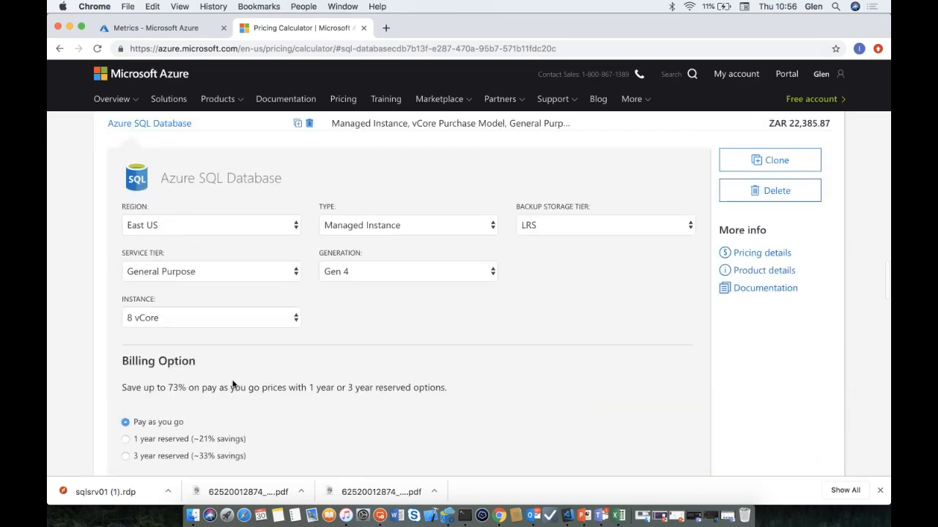
scroll(233, 385, "down", 15)
scroll(233, 385, "down", 2)
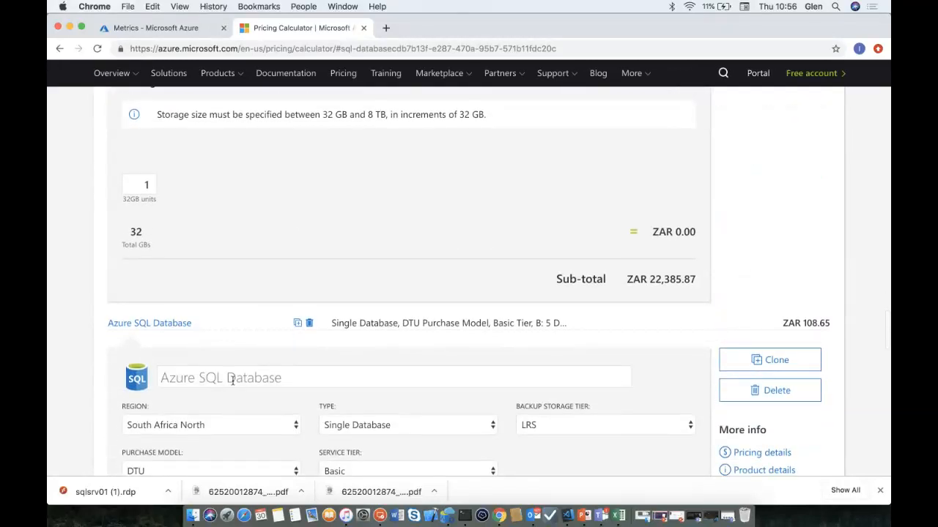
scroll(232, 382, "down", 1)
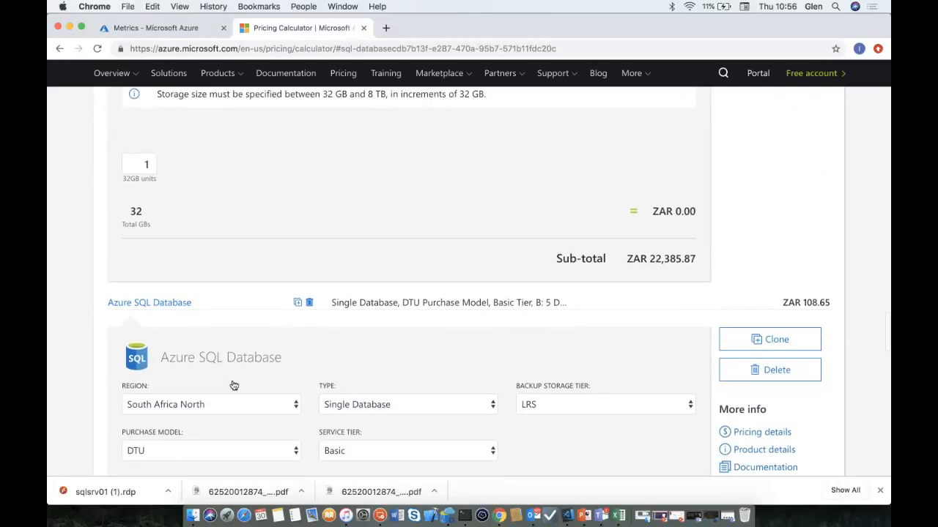
left_click(767, 370)
scroll(729, 257, "up", 5)
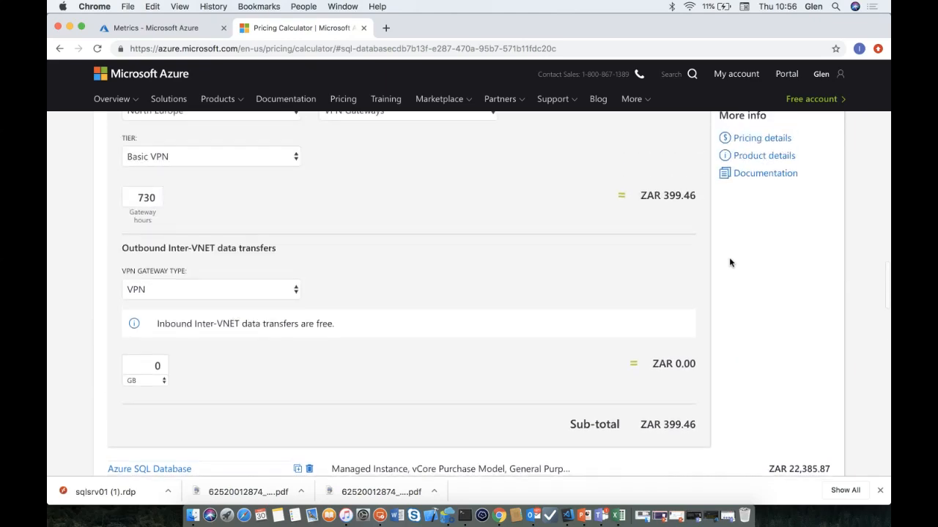
scroll(728, 257, "up", 2)
left_click(766, 292)
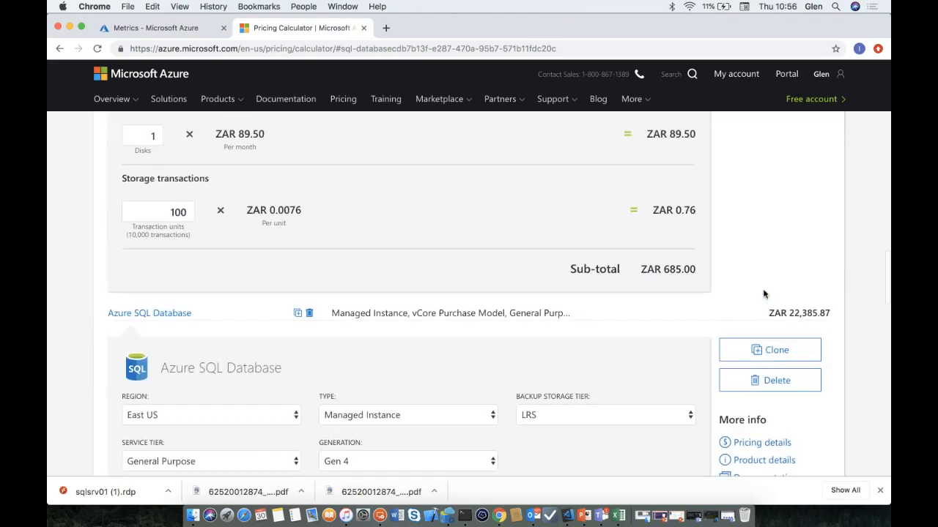
scroll(764, 302, "up", 10)
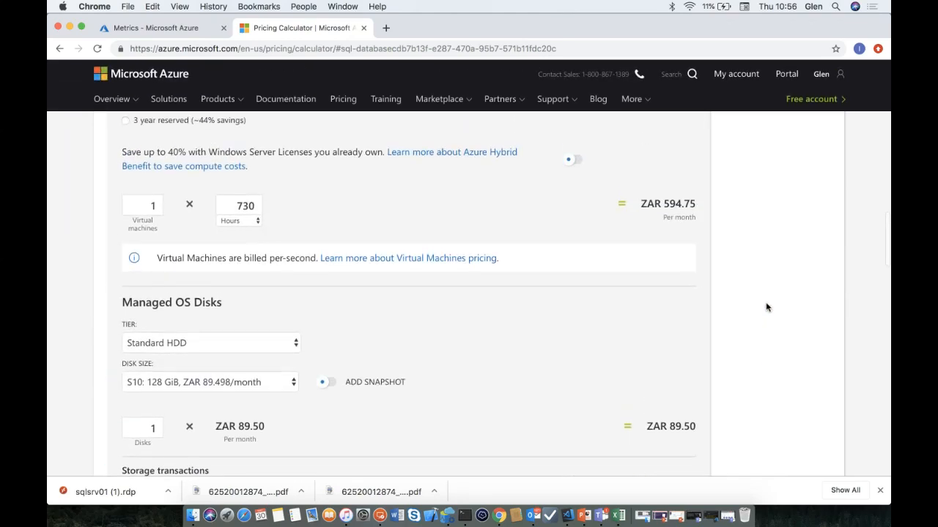
scroll(767, 307, "up", 3)
left_click(766, 195)
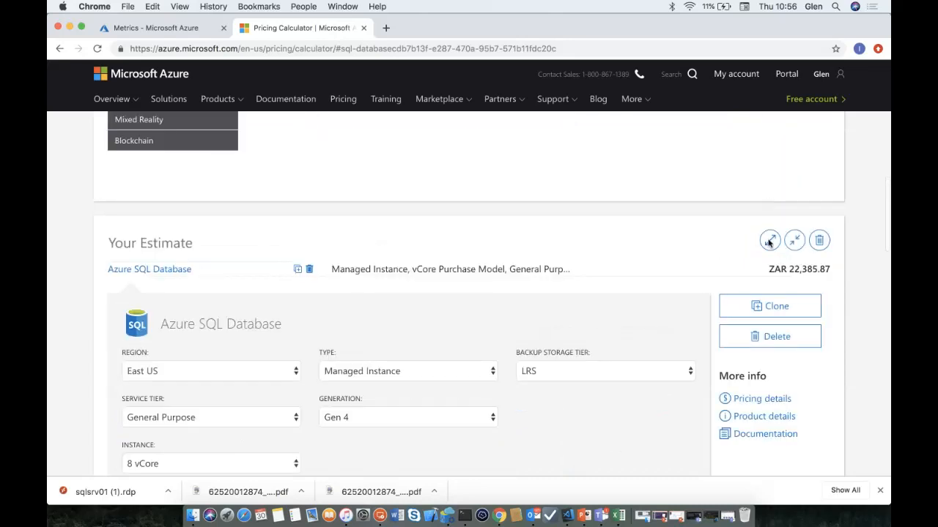
left_click(776, 337)
- Add a fresh Azure SQL Database item to the estimate and jump to it
scroll(550, 412, "up", 4)
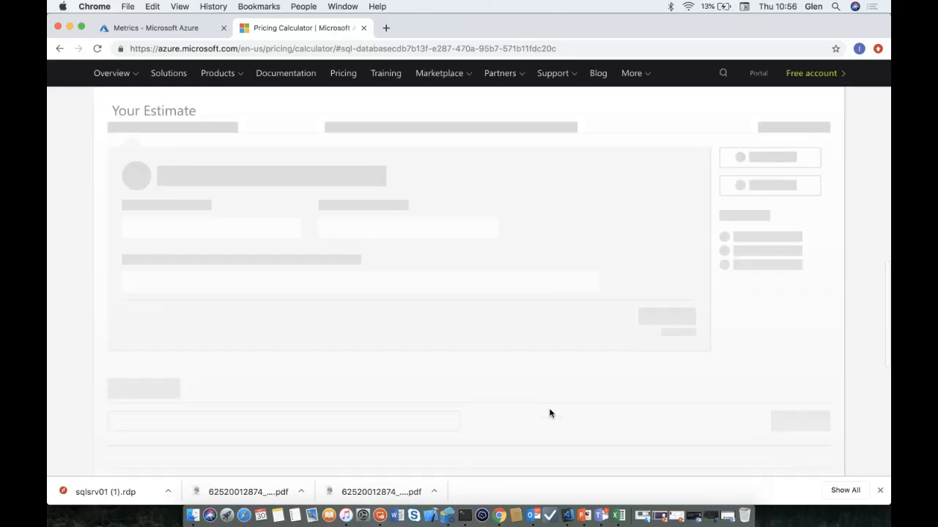
scroll(548, 413, "up", 4)
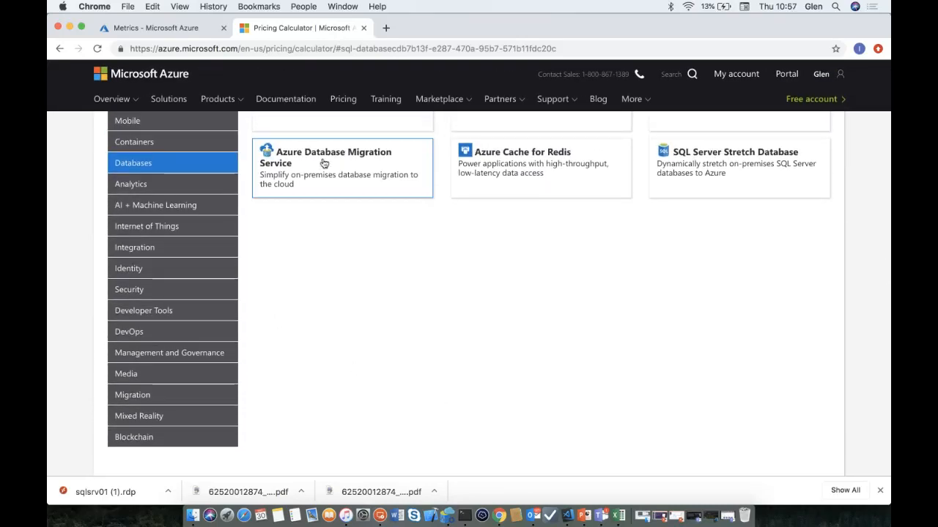
scroll(324, 163, "up", 3)
scroll(323, 163, "up", 1)
left_click(496, 157)
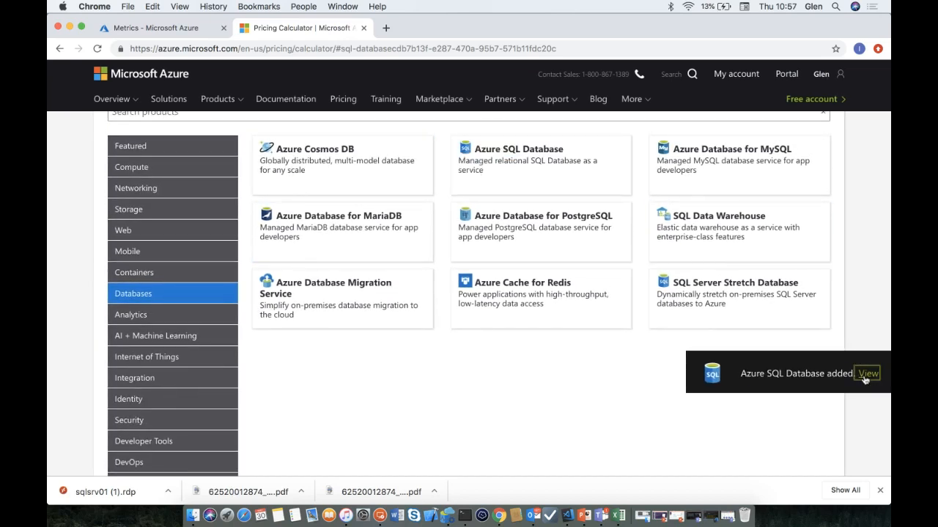
left_click(868, 374)
- Set region South Africa North, Single Database, DTU model, keeping B: 5 DTUs
left_click(256, 168)
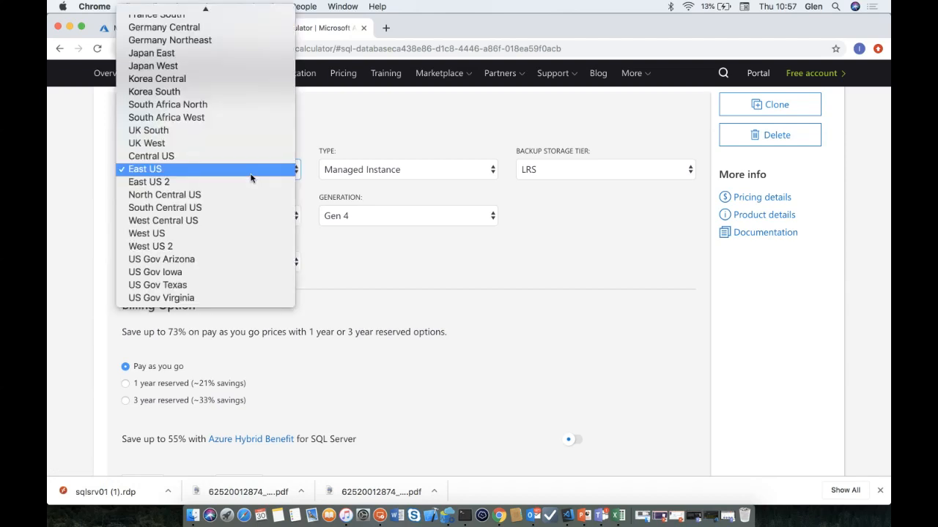
left_click(168, 104)
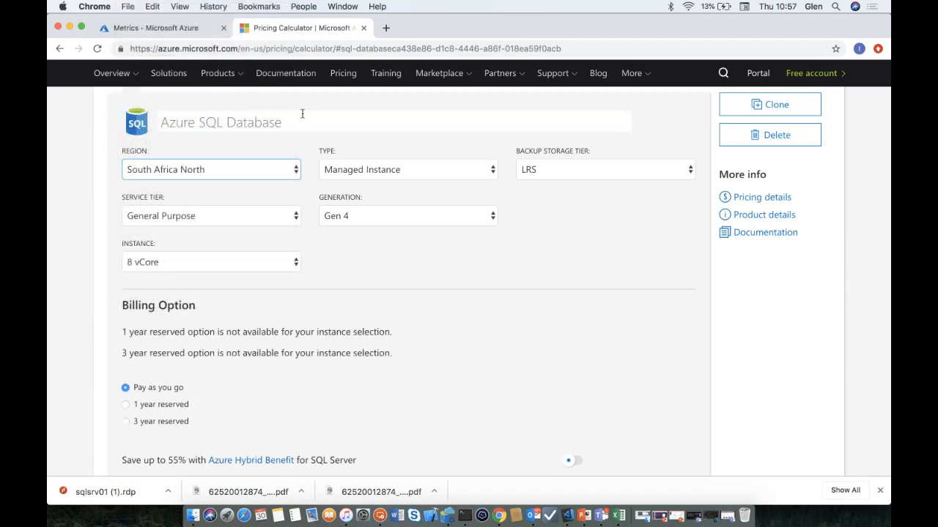
left_click(408, 171)
left_click(375, 195)
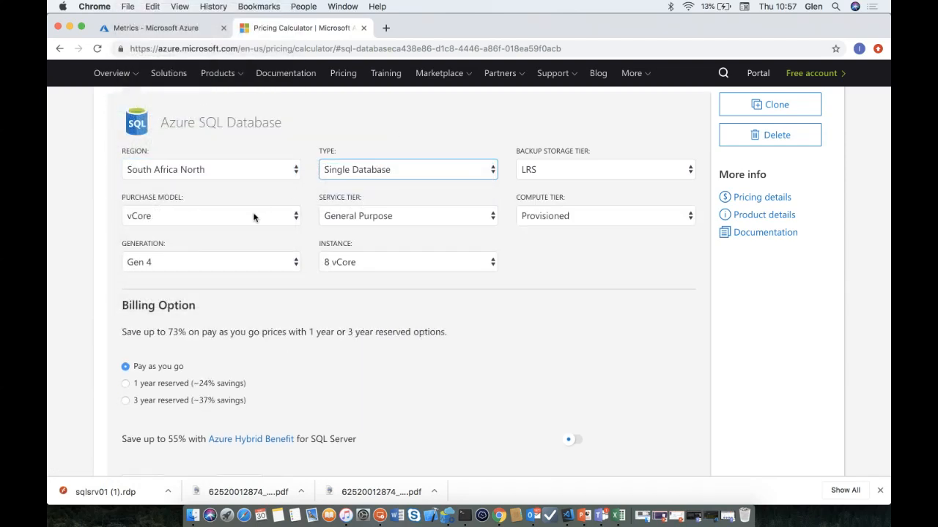
left_click(255, 215)
left_click(233, 230)
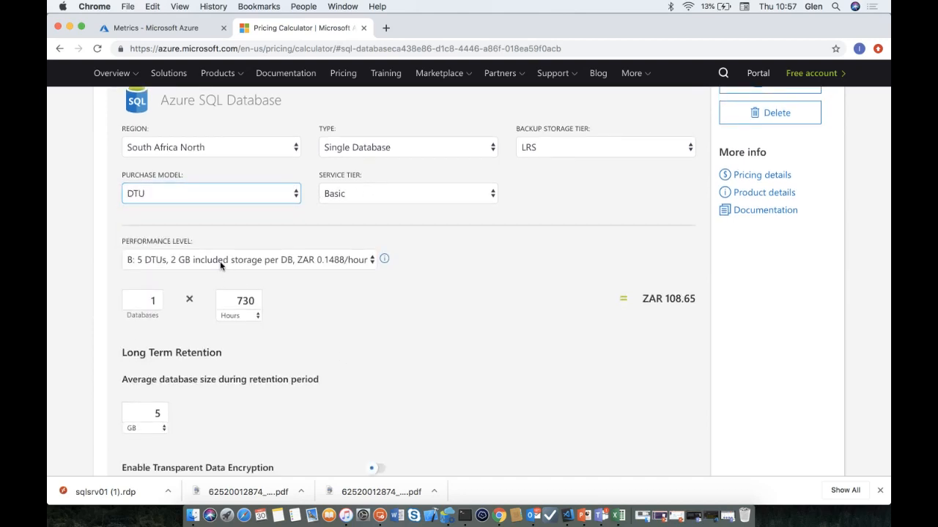
left_click(220, 261)
left_click(219, 261)
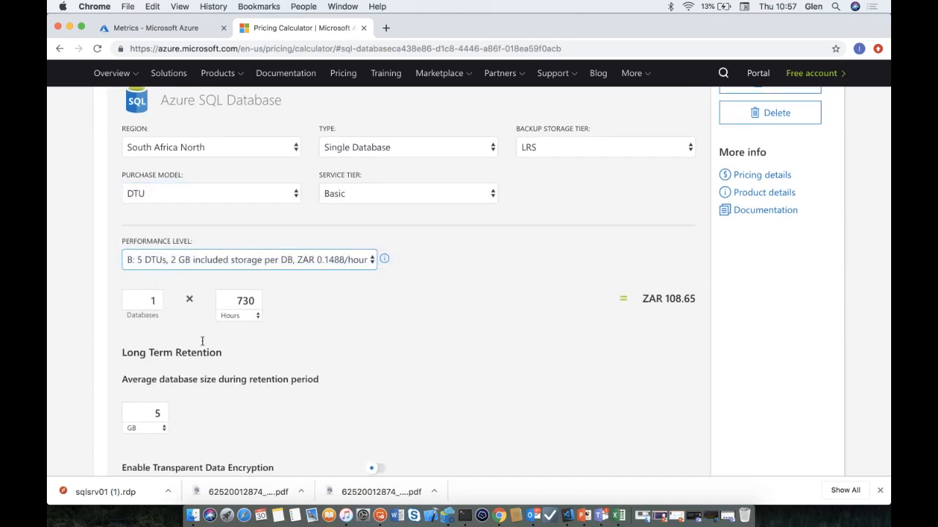
- Highlight the monthly sub-total of ZAR 108.65
scroll(212, 392, "down", 3)
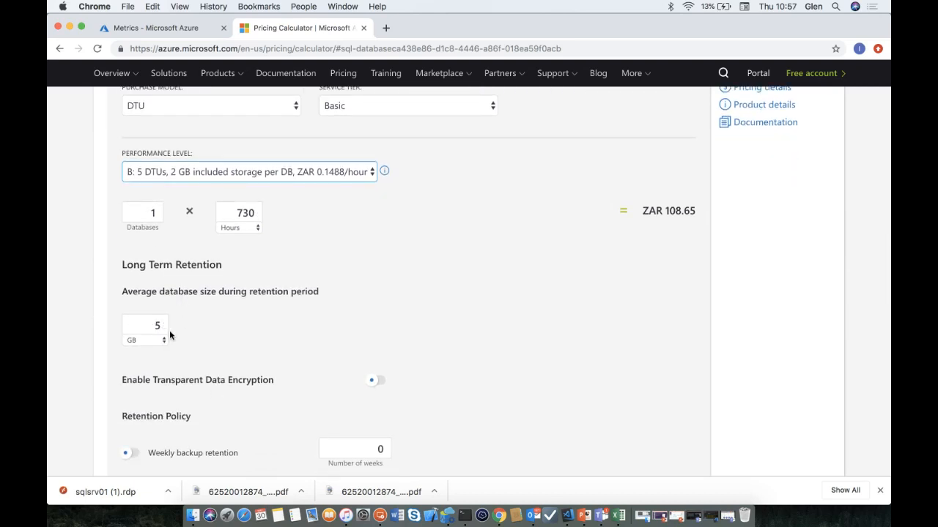
scroll(293, 363, "down", 3)
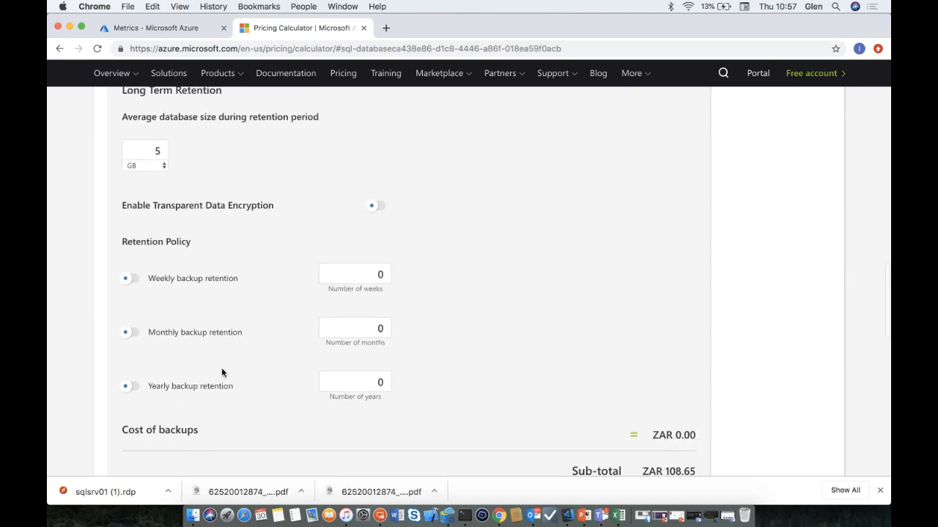
scroll(372, 287, "down", 3)
scroll(372, 287, "down", 1)
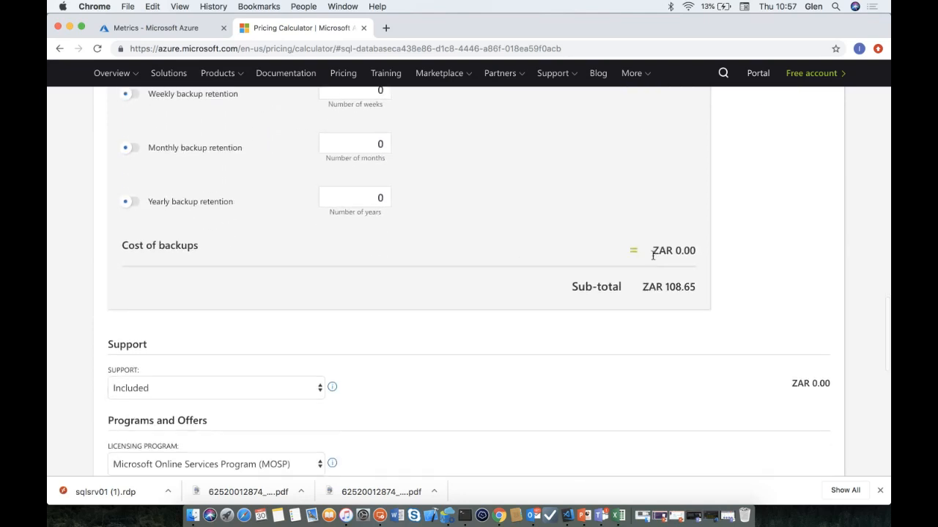
left_click_drag(649, 287, 684, 287)
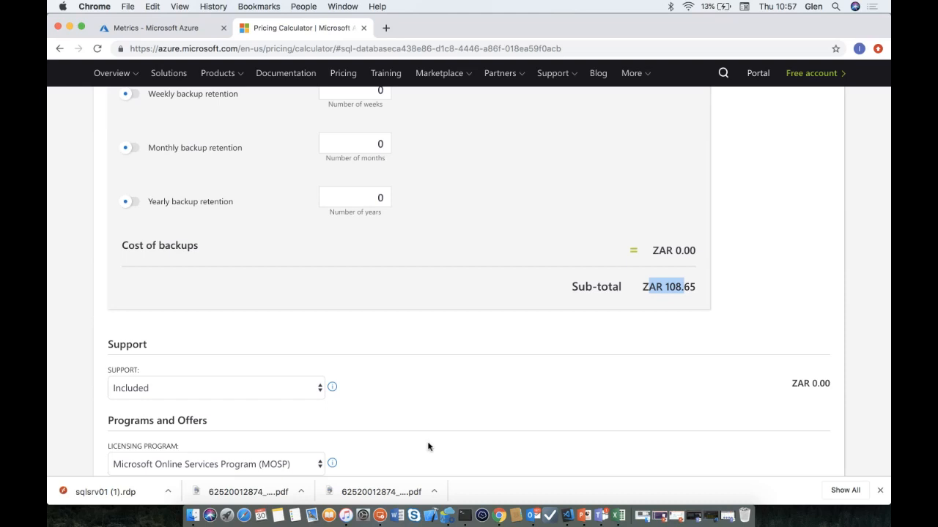
scroll(428, 447, "up", 10)
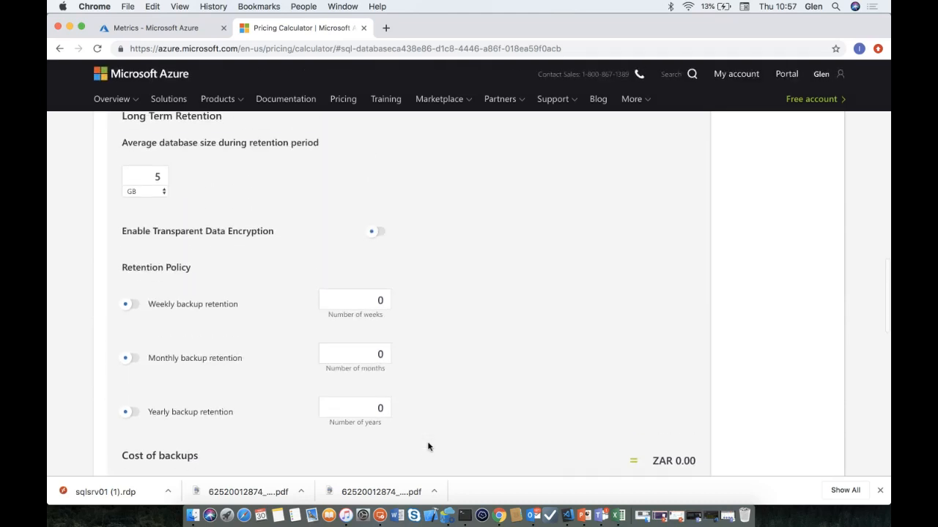
scroll(429, 447, "up", 2)
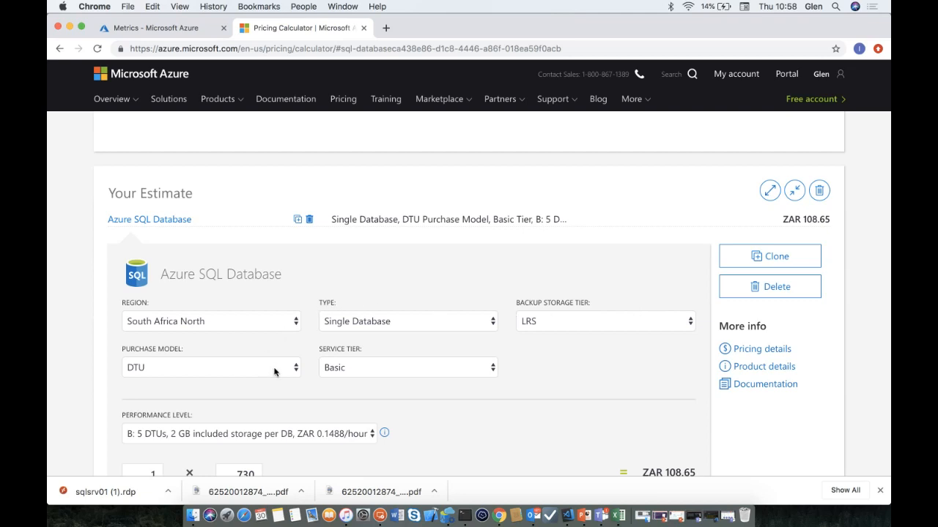
- Change the service tier from Basic to Standard
left_click(342, 369)
left_click(343, 380)
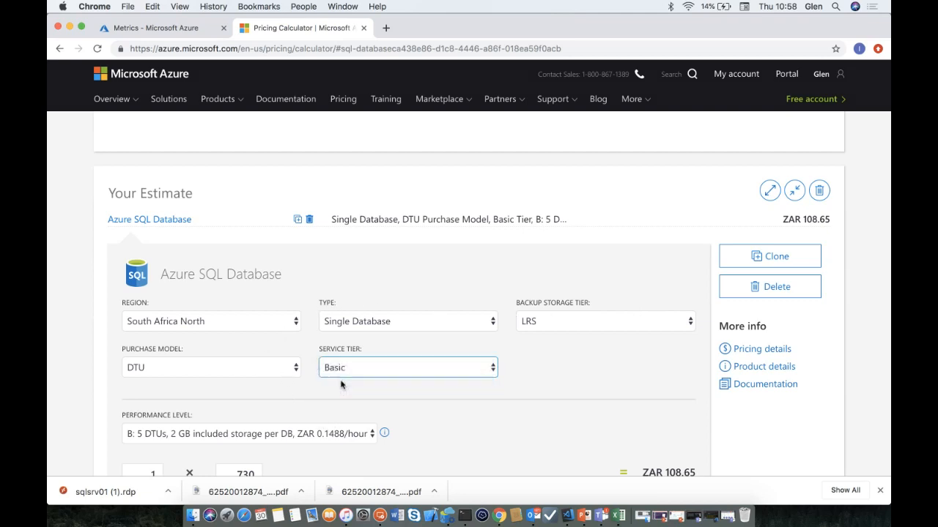
scroll(331, 437, "down", 2)
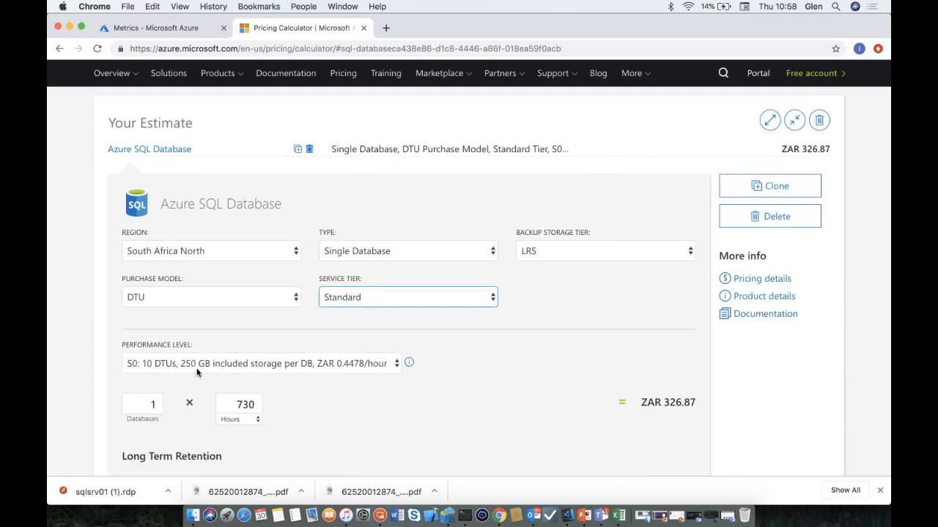
scroll(328, 381, "down", 10)
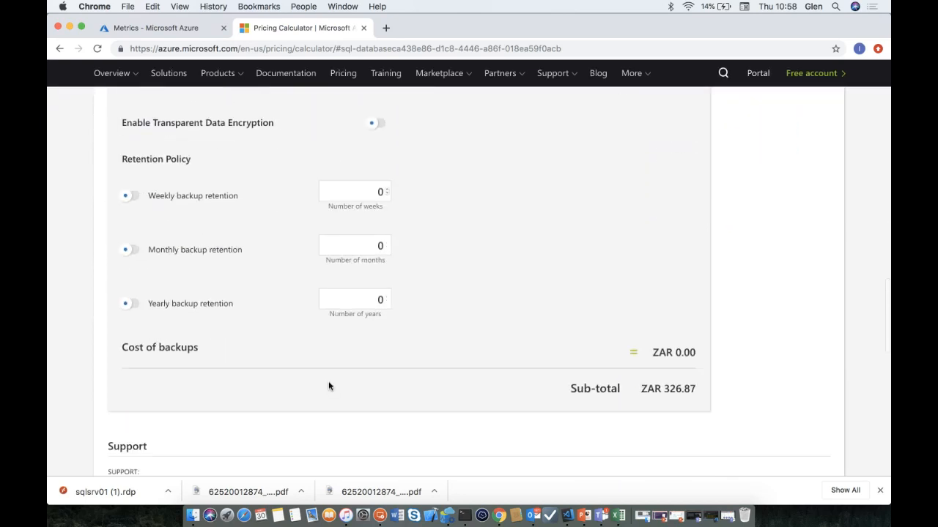
scroll(328, 386, "down", 2)
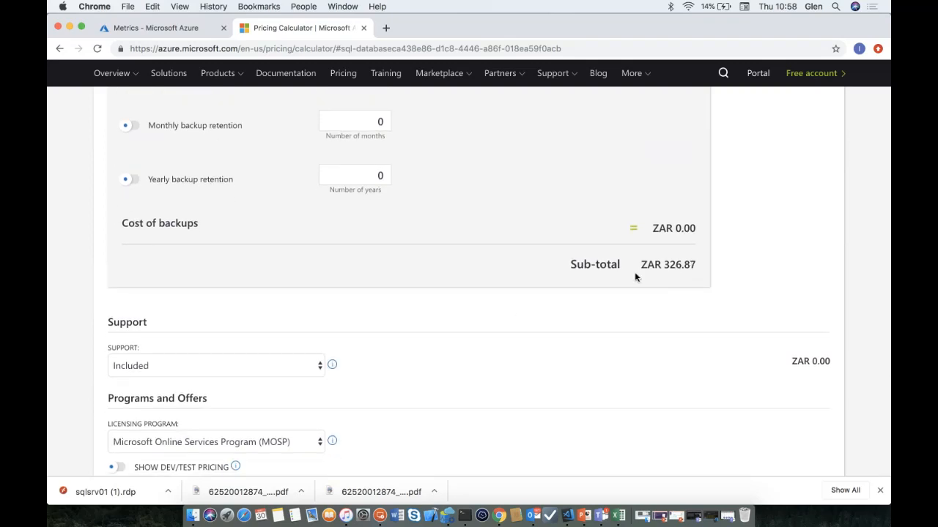
scroll(635, 277, "up", 4)
scroll(636, 277, "down", 2)
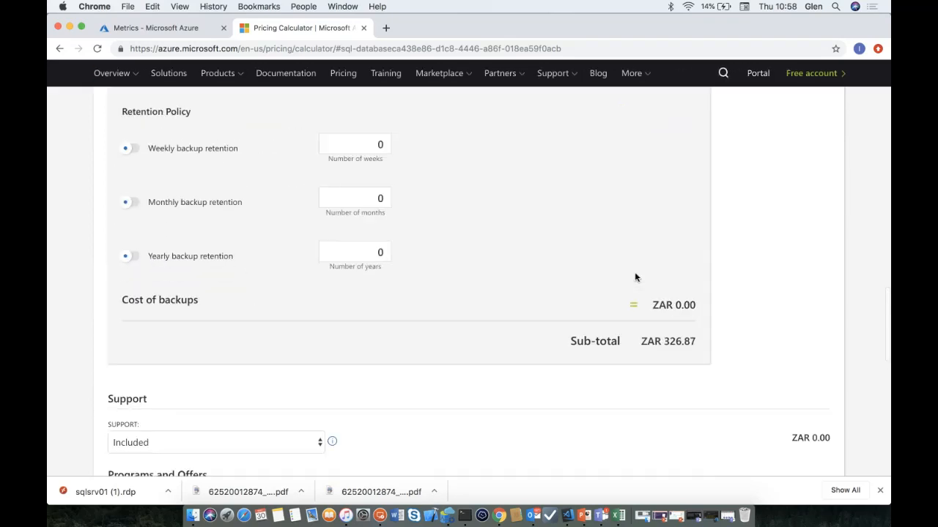
scroll(635, 277, "up", 8)
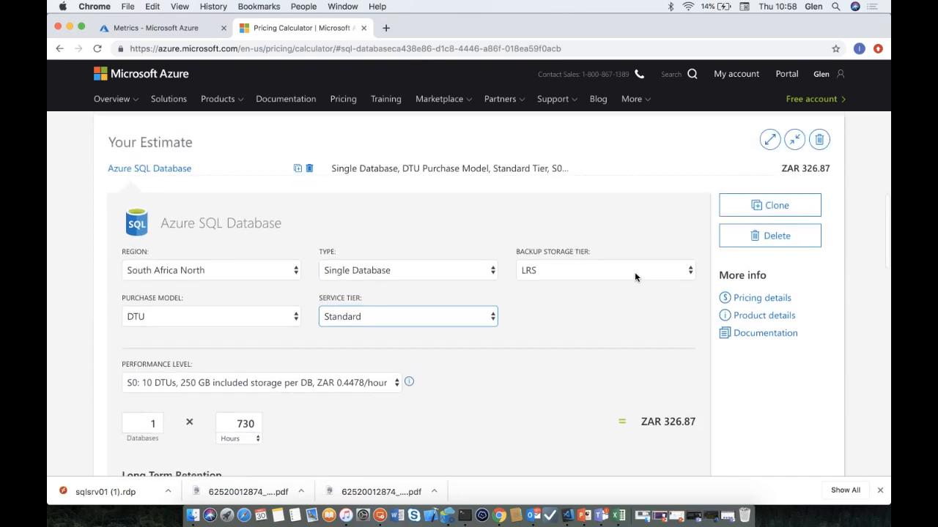
- Choose performance level S3 (100 DTUs, 250 GB) and review the ZAR 3,266.85 sub-total
left_click(359, 389)
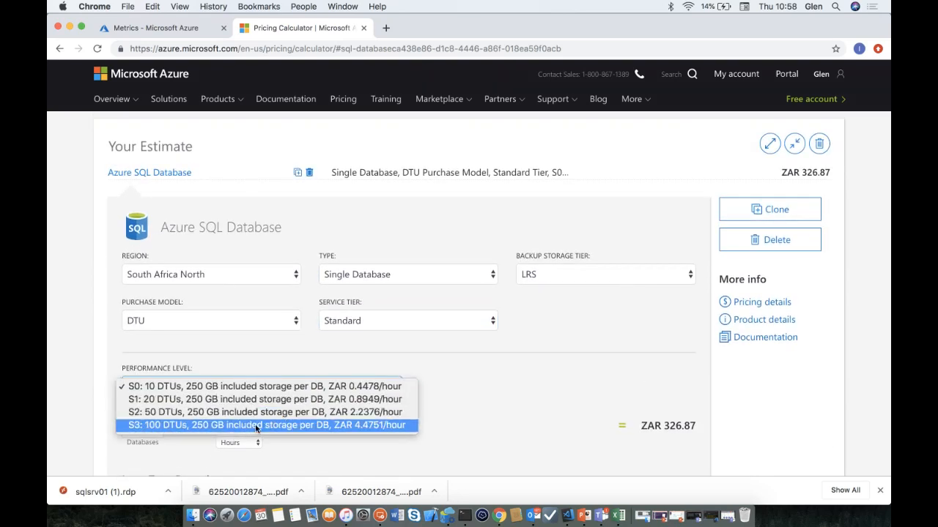
left_click(148, 425)
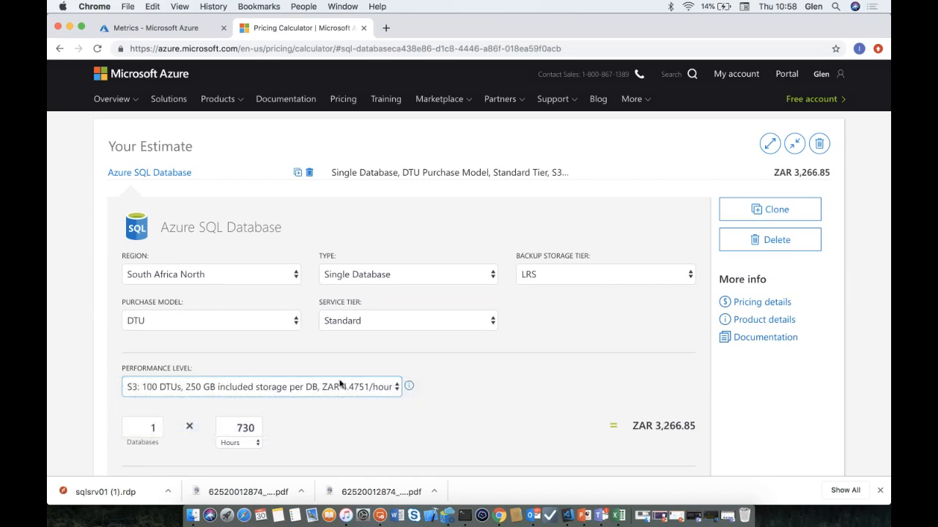
scroll(339, 384, "down", 10)
scroll(339, 384, "down", 1)
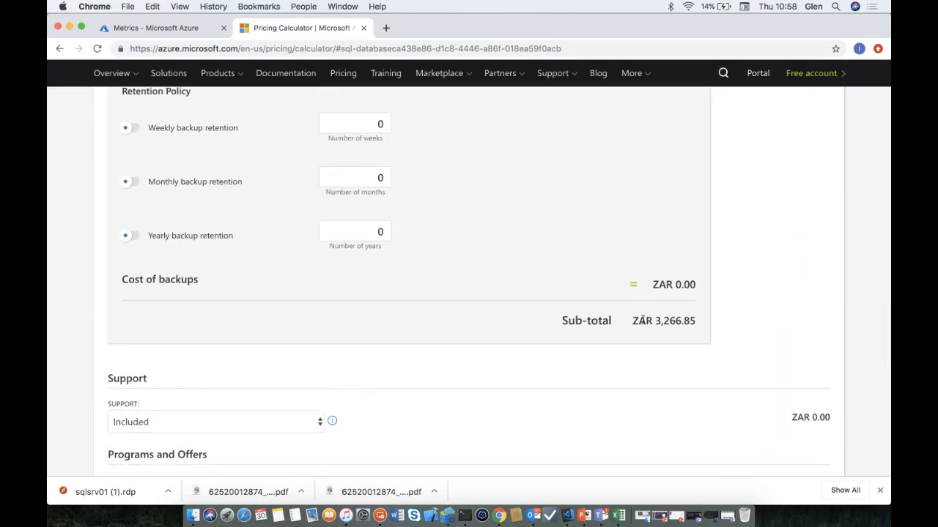
scroll(496, 274, "up", 8)
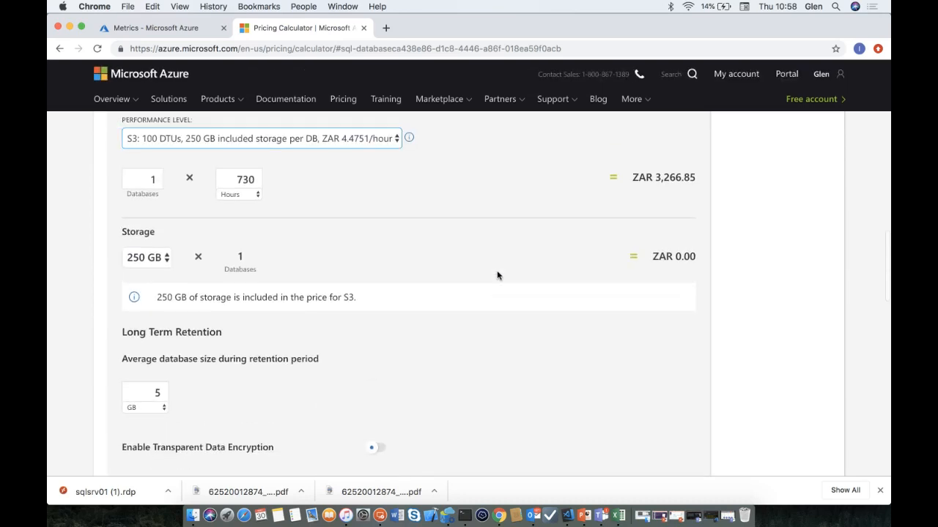
scroll(497, 276, "up", 3)
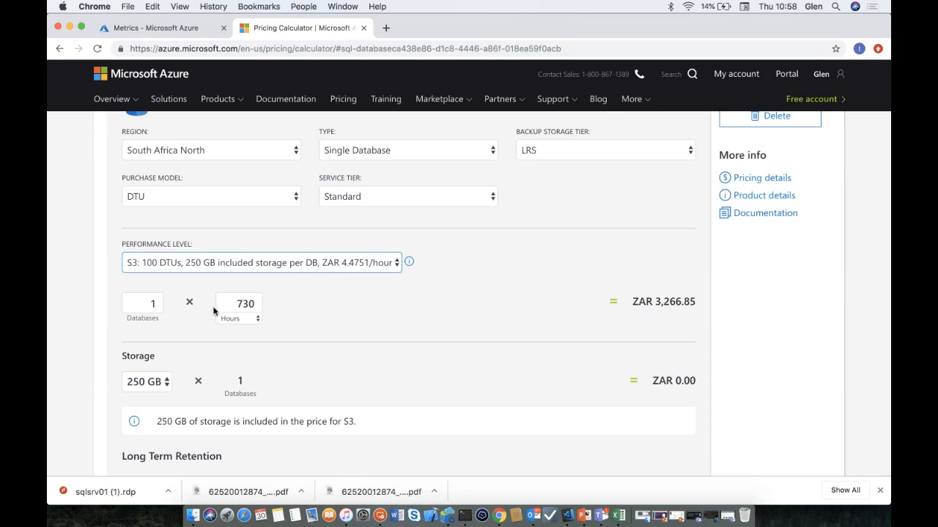
- Set the hours to 1 and check the resulting sub-total
left_click_drag(228, 305, 289, 308)
type("1")
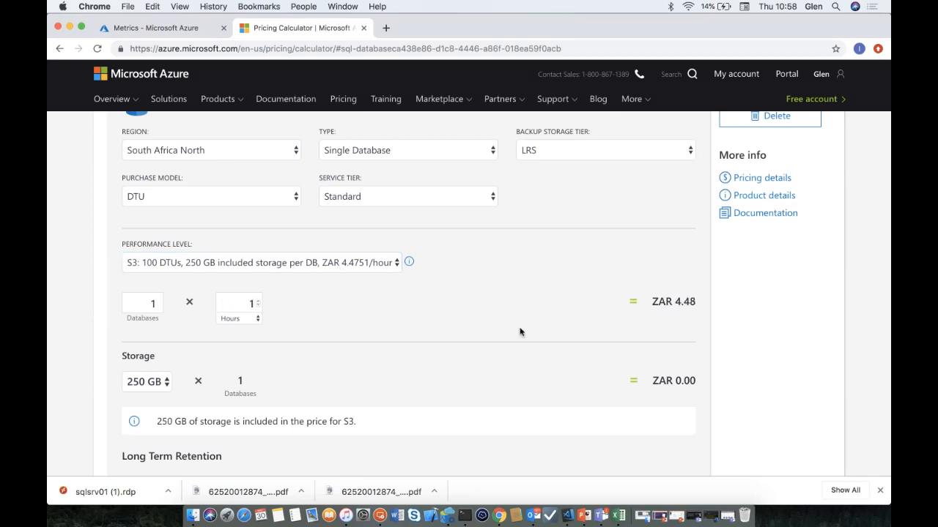
scroll(519, 330, "down", 10)
left_click_drag(651, 211, 691, 221)
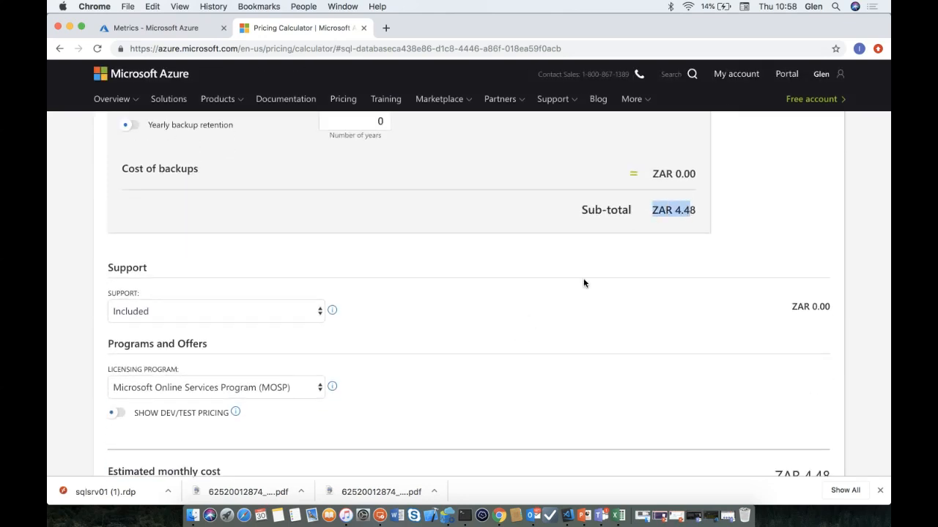
scroll(583, 279, "up", 6)
scroll(584, 283, "up", 1)
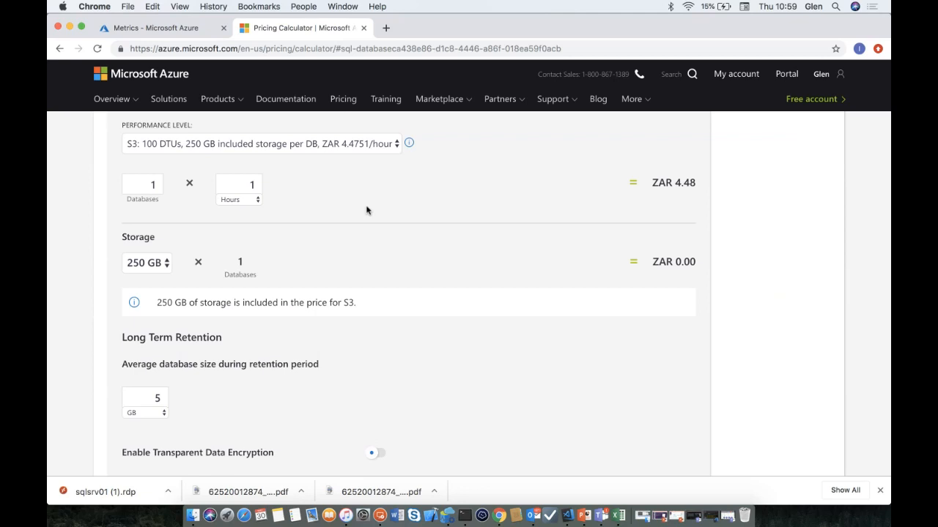
scroll(366, 210, "up", 1)
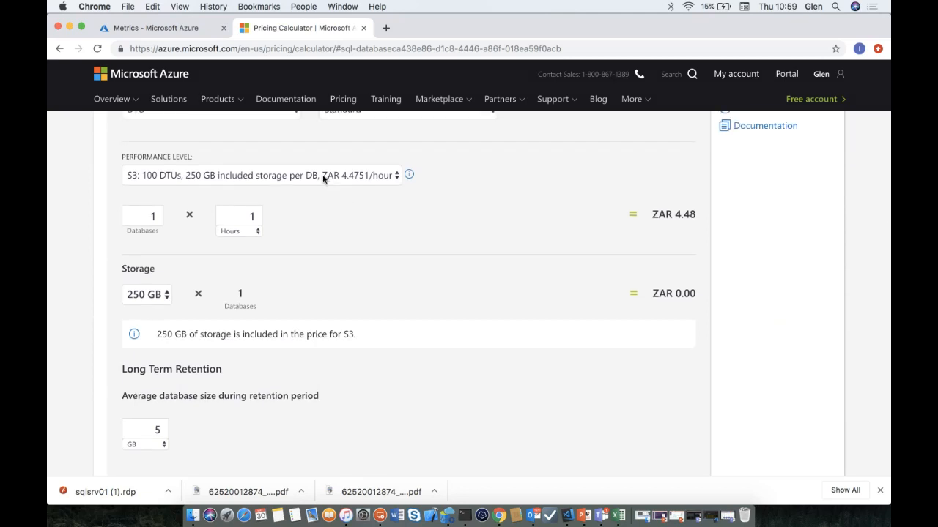
scroll(323, 179, "up", 2)
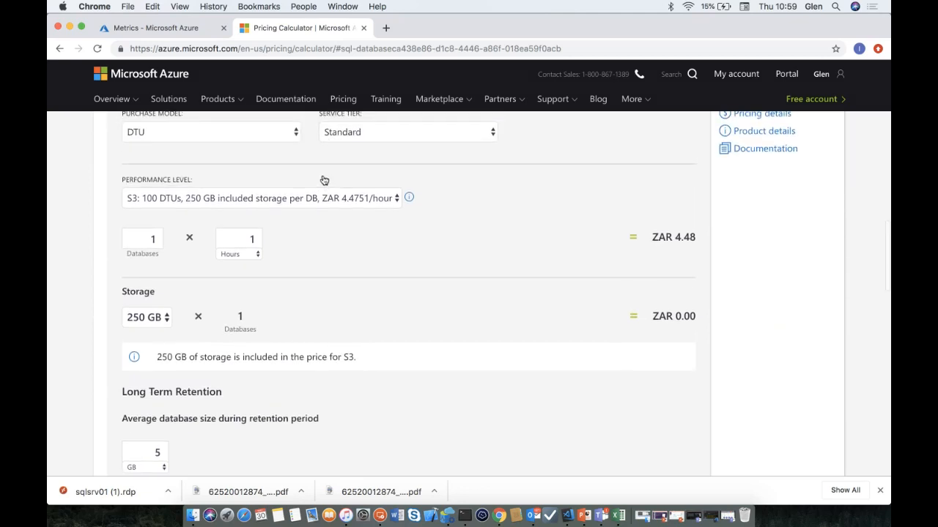
- Switch the service tier to Premium, keeping performance level P1
left_click(371, 153)
left_click(365, 164)
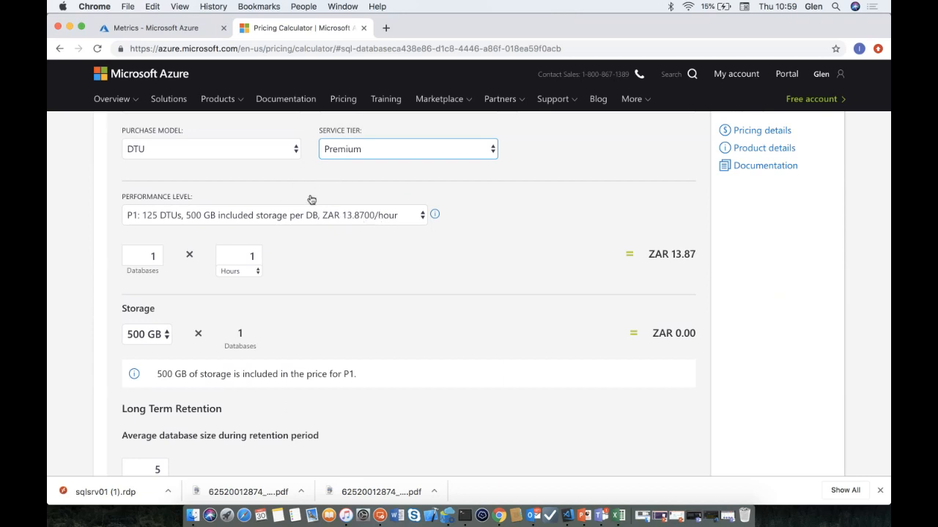
left_click(299, 216)
left_click(299, 214)
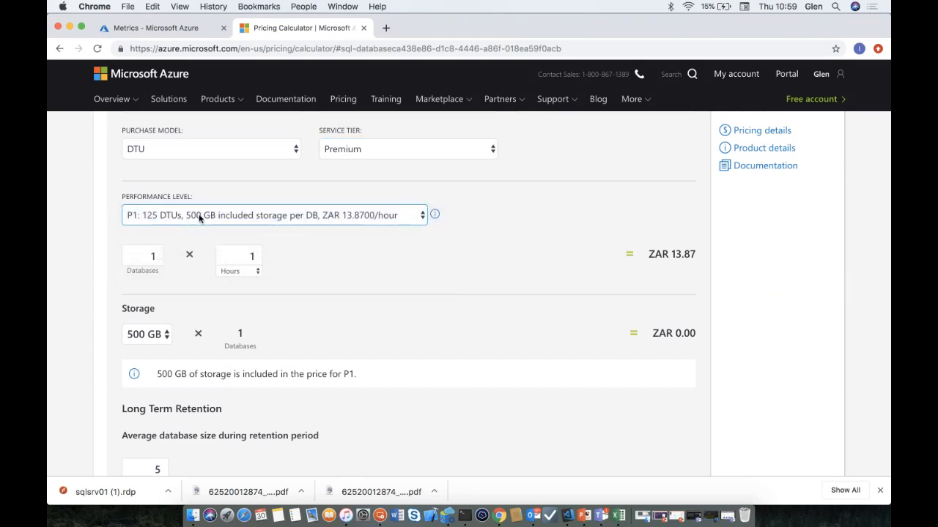
scroll(276, 284, "down", 10)
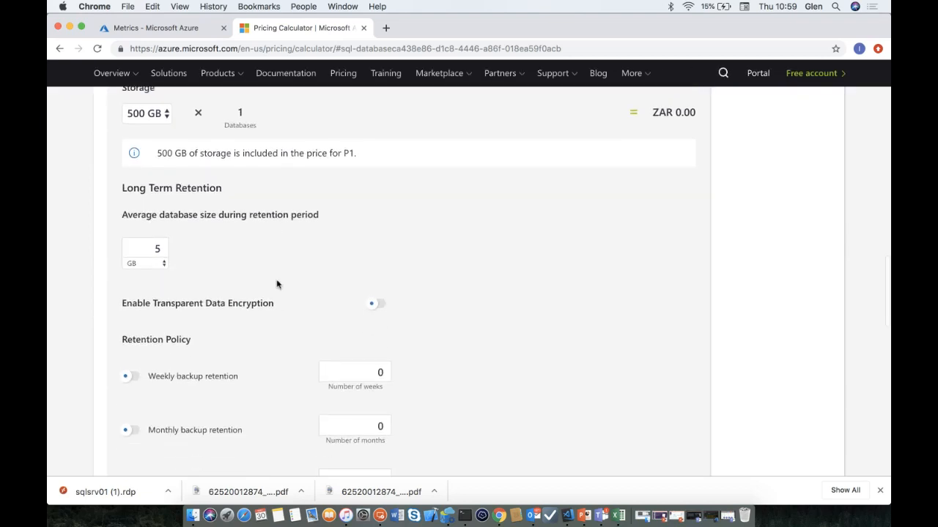
scroll(277, 284, "up", 10)
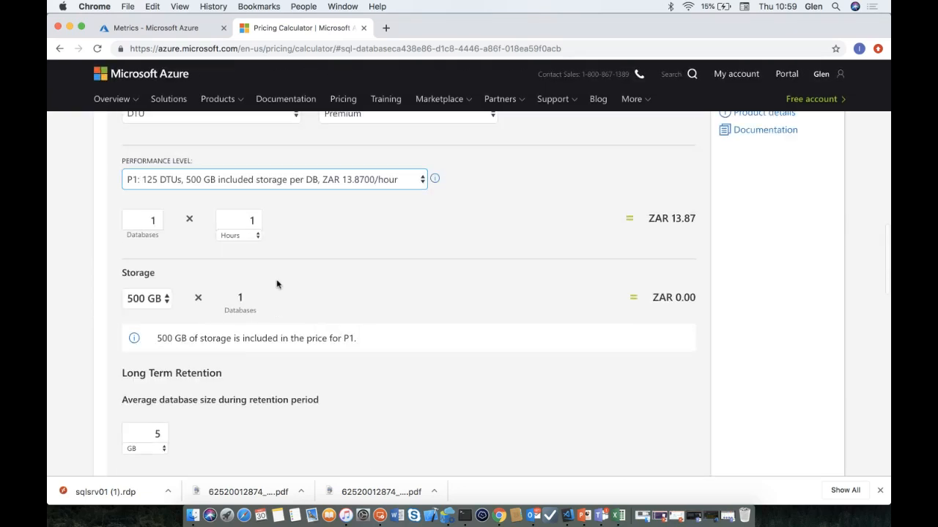
- Set the hours to 733, giving a sub-total of ZAR 10,166.71
left_click_drag(246, 221, 286, 225)
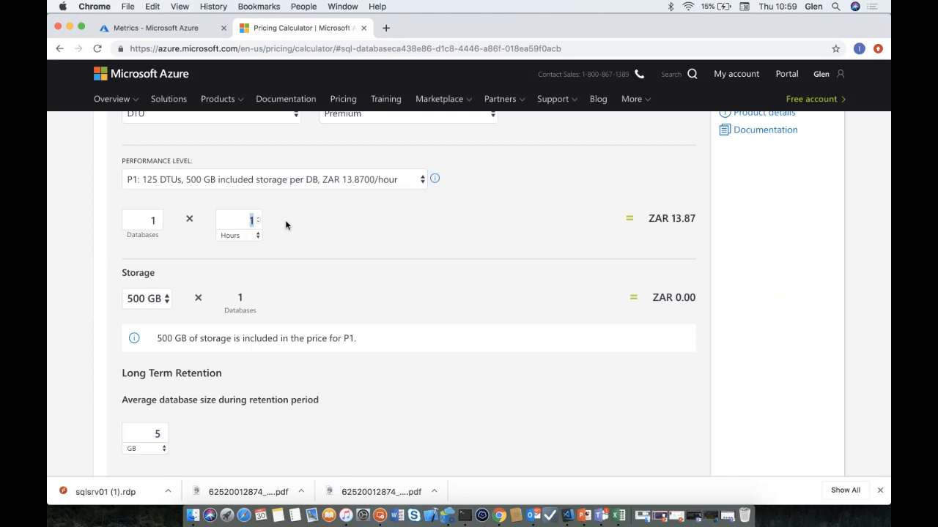
type("733")
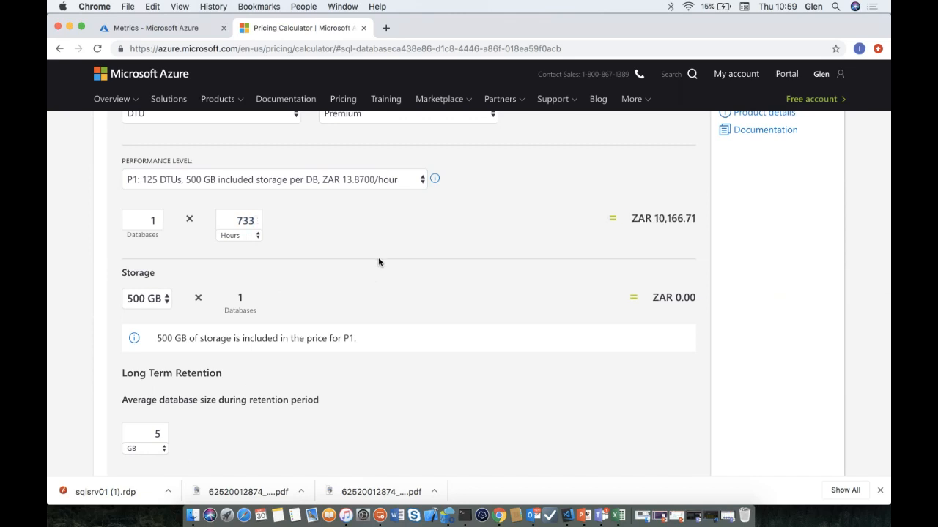
scroll(379, 262, "down", 10)
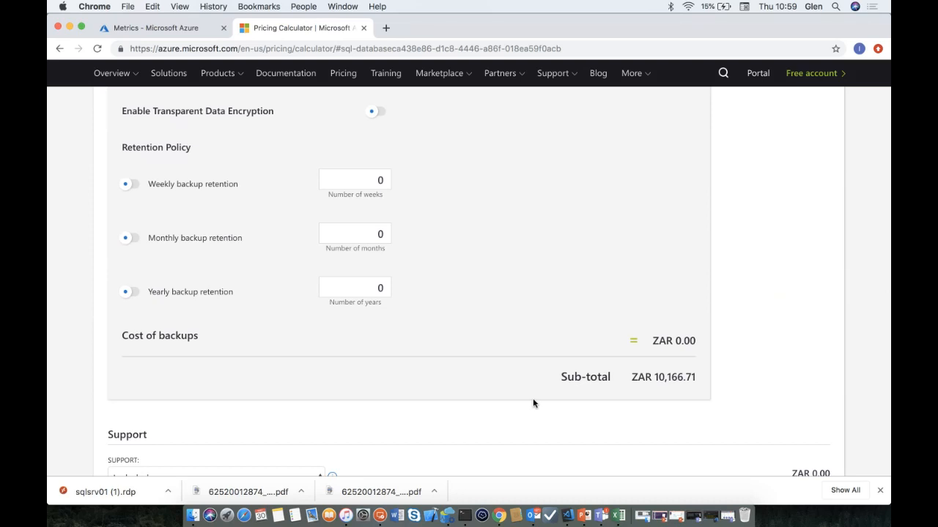
scroll(532, 402, "up", 4)
- Select Premium P15 (4000 DTUs, 4096 GB) and review the ZAR 349,823.03 monthly cost
scroll(533, 403, "up", 2)
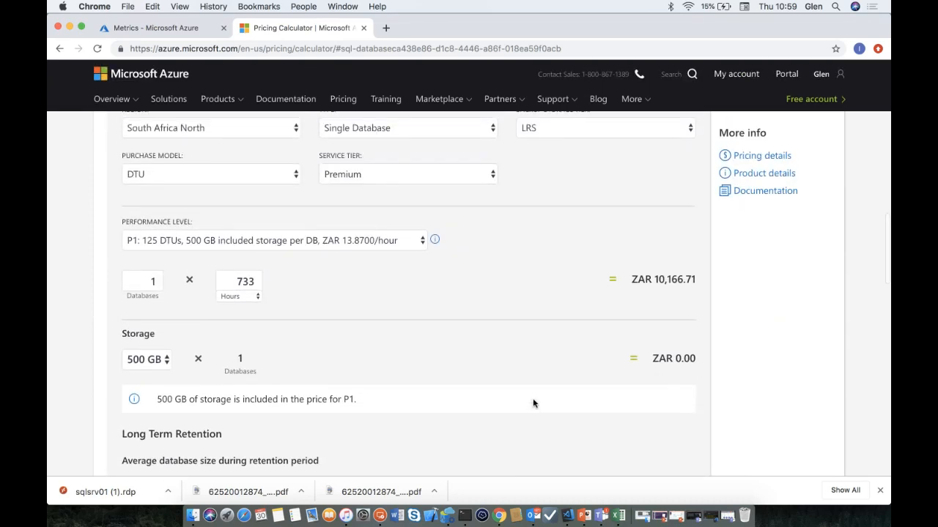
left_click(420, 242)
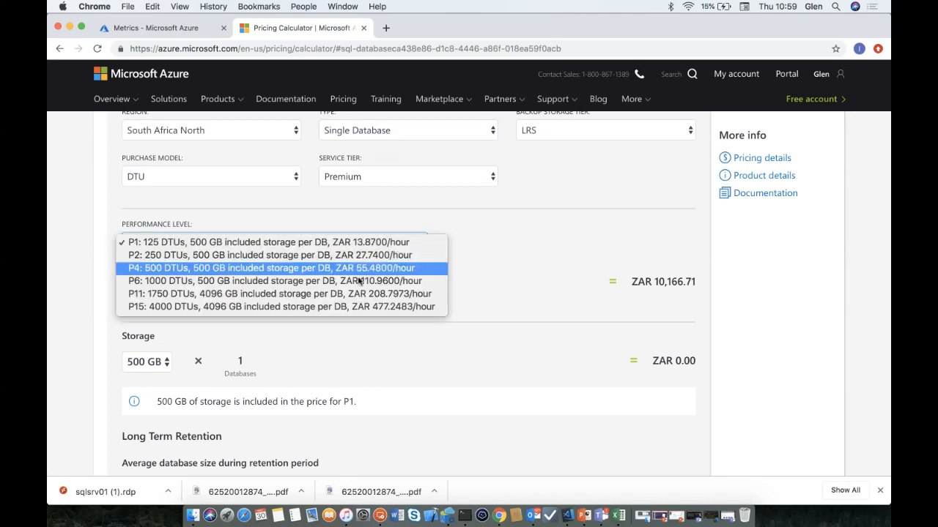
left_click(284, 311)
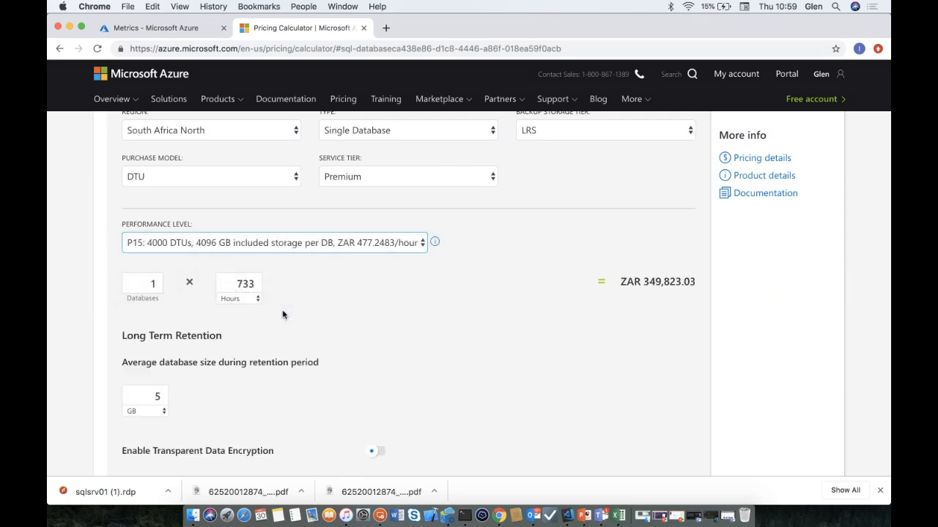
scroll(357, 328, "down", 10)
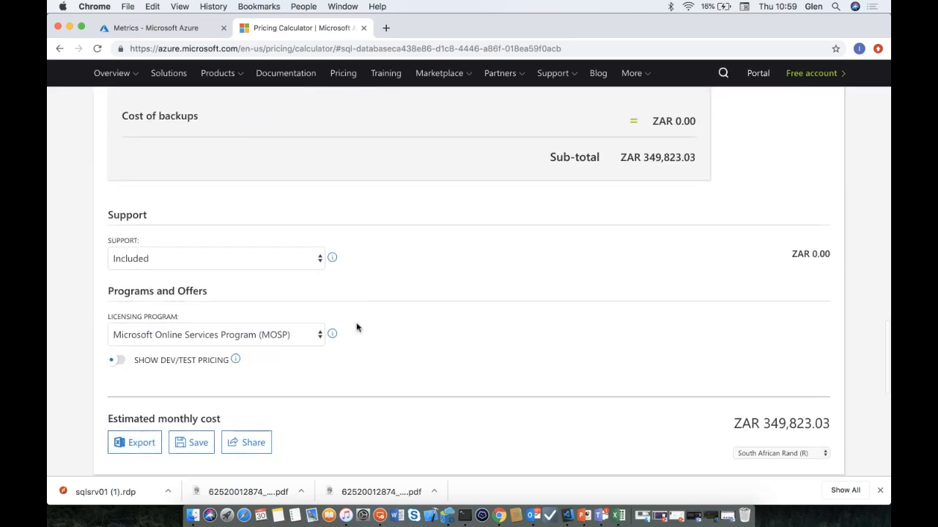
scroll(356, 328, "down", 3)
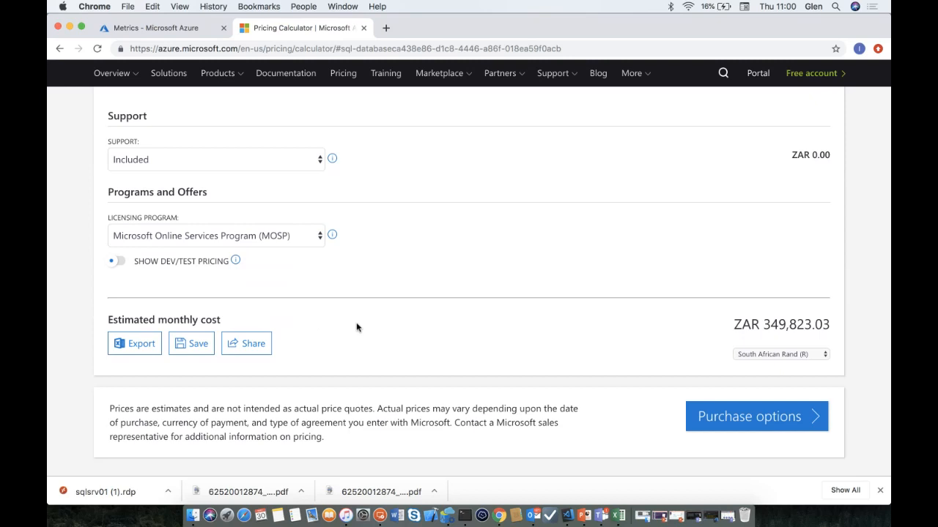
scroll(357, 328, "up", 15)
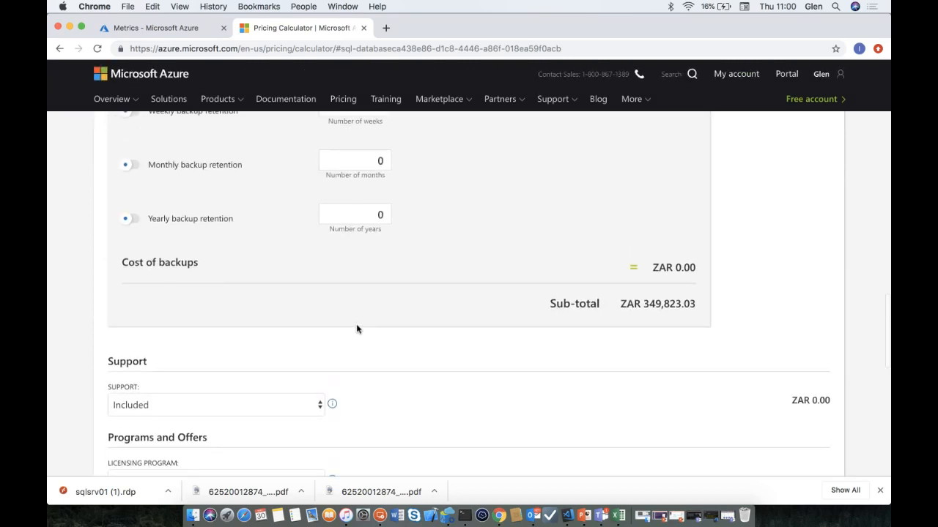
scroll(357, 327, "up", 1)
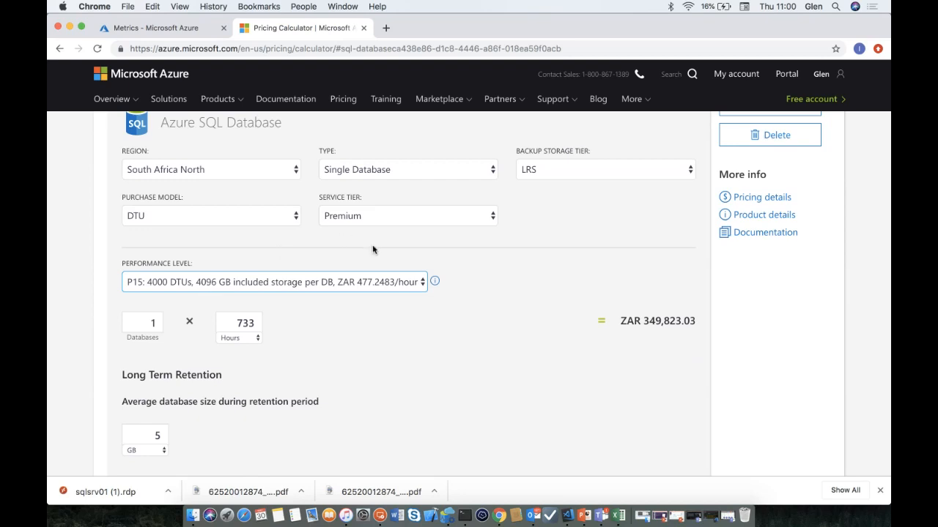
left_click(480, 178)
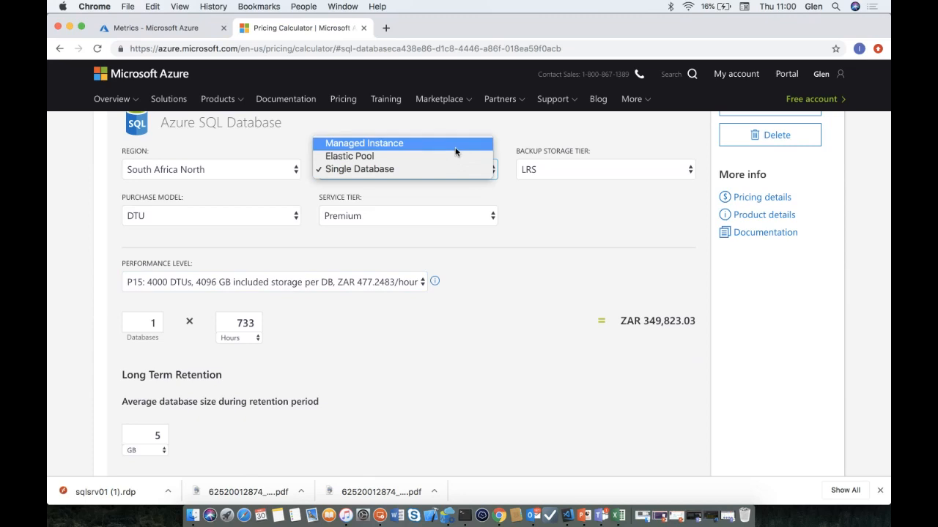
left_click(455, 149)
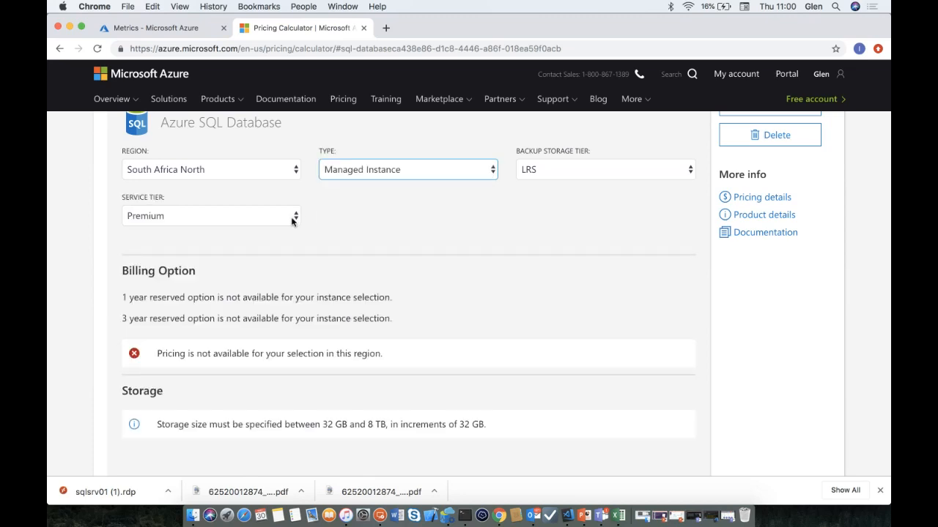
left_click(284, 176)
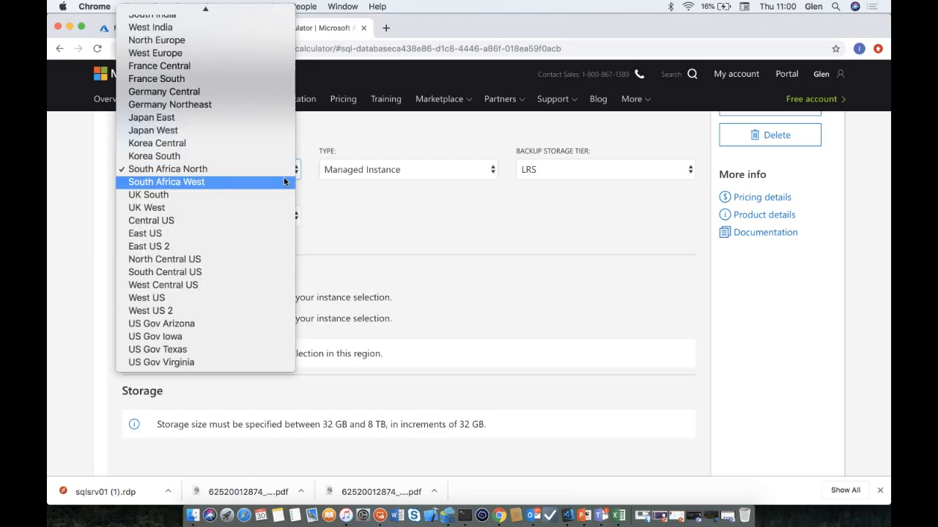
left_click(230, 43)
scroll(376, 151, "down", 2)
left_click(376, 150)
left_click(375, 163)
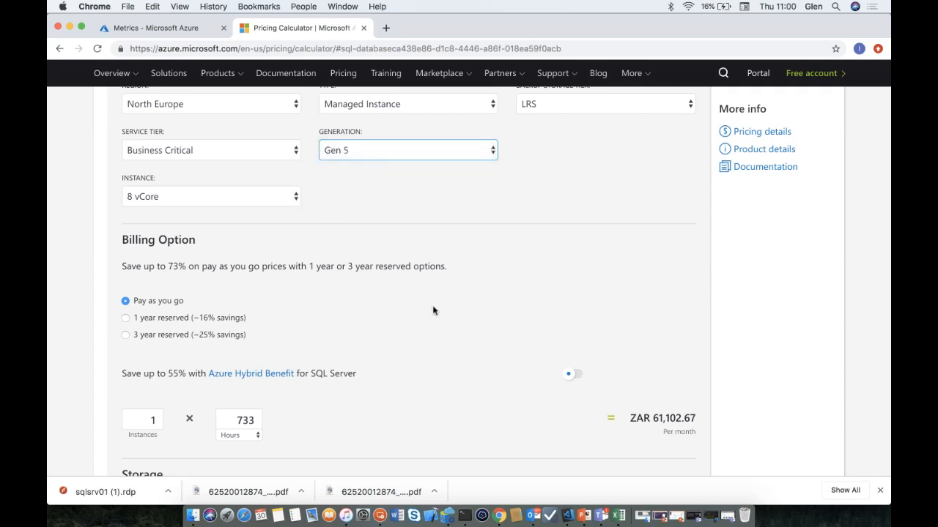
scroll(432, 309, "down", 1)
scroll(465, 381, "down", 10)
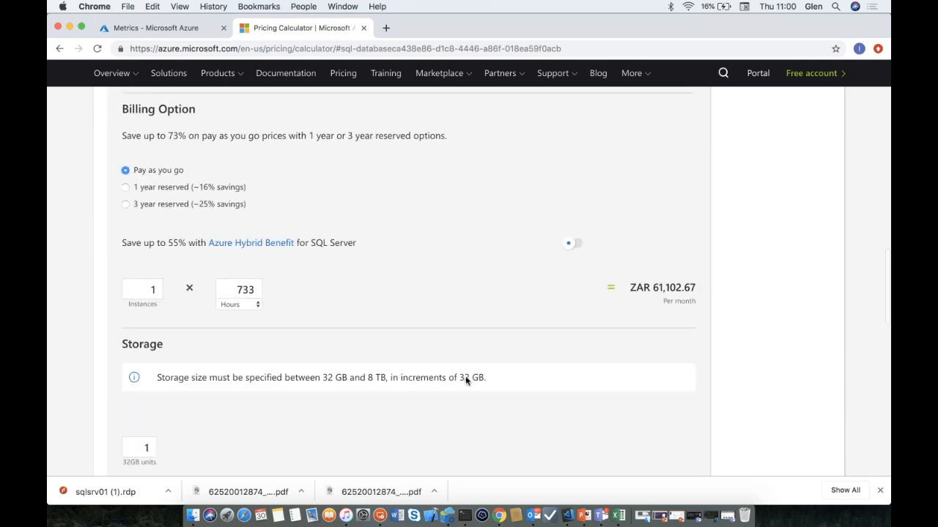
scroll(638, 370, "up", 3)
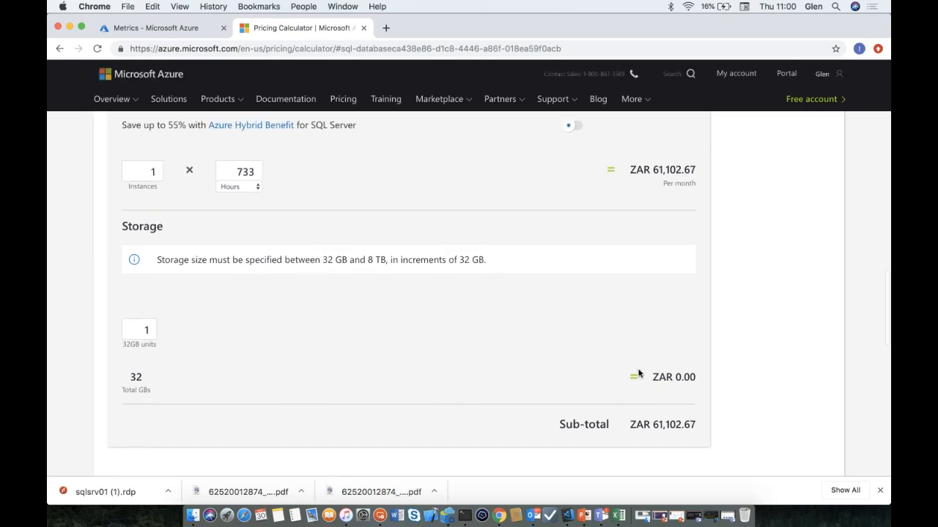
scroll(638, 372, "down", 2)
scroll(638, 373, "up", 3)
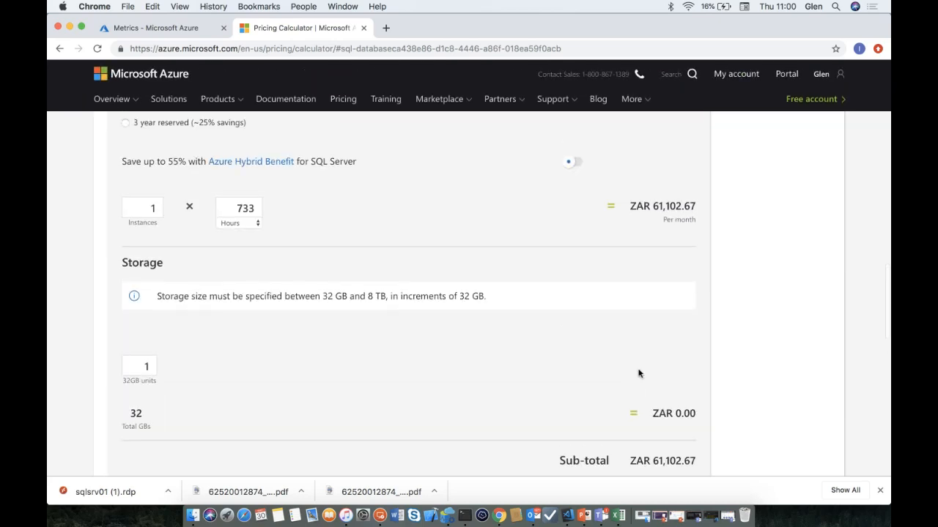
scroll(638, 372, "up", 7)
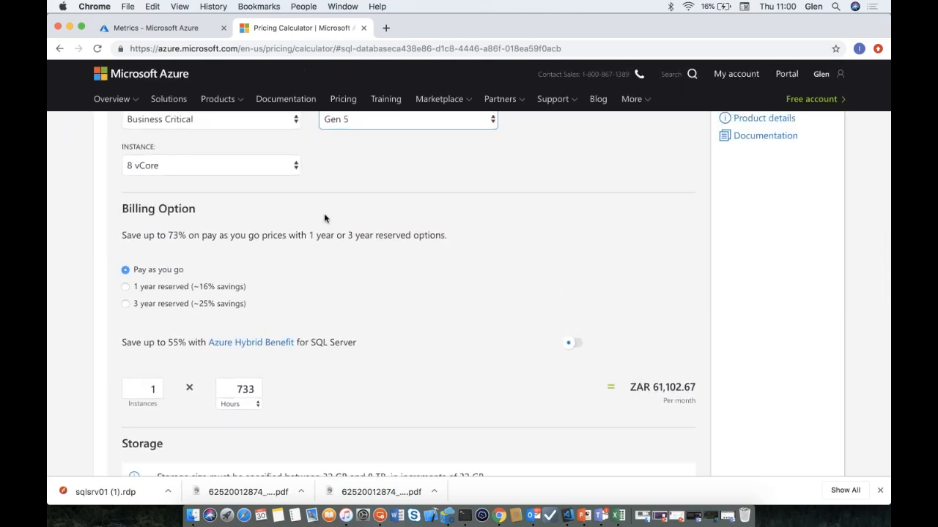
- Pick the 80 vCore instance size and check the ZAR 611,026.74 sub-total
left_click(298, 178)
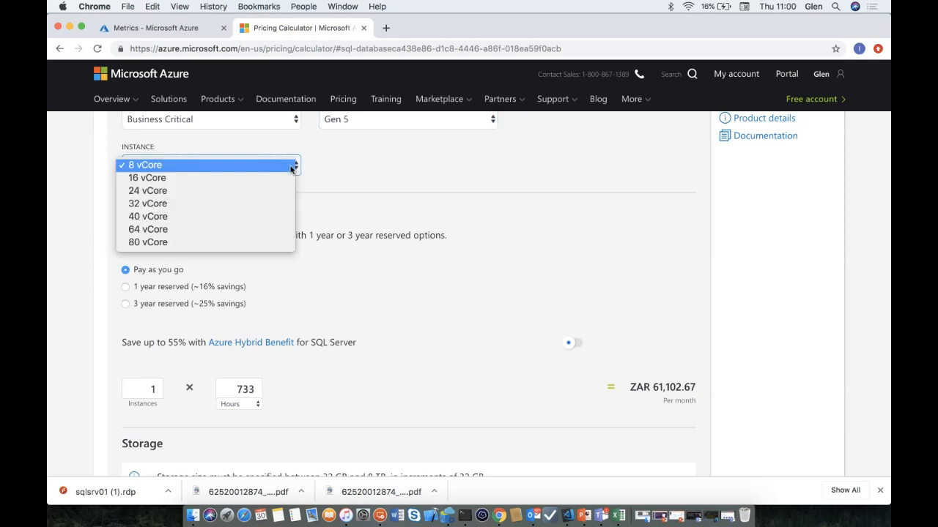
left_click(199, 244)
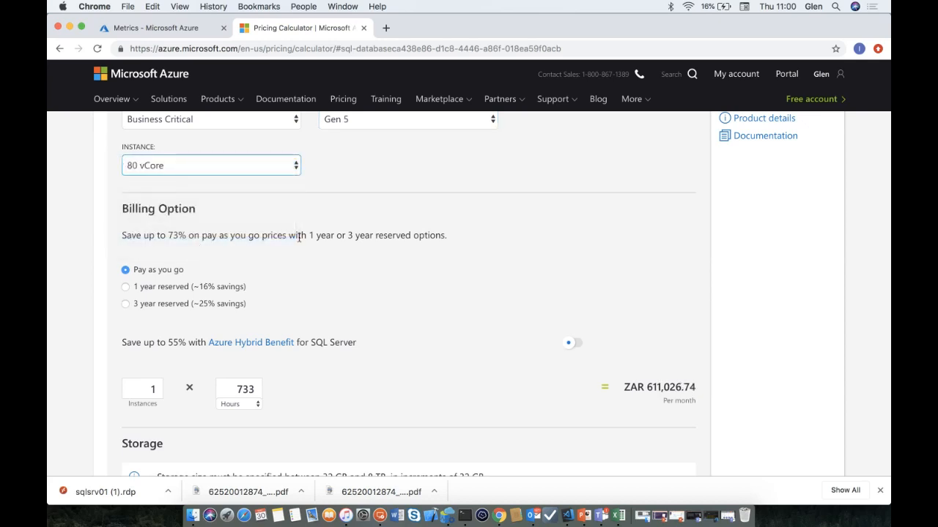
scroll(452, 323, "down", 5)
scroll(452, 322, "down", 2)
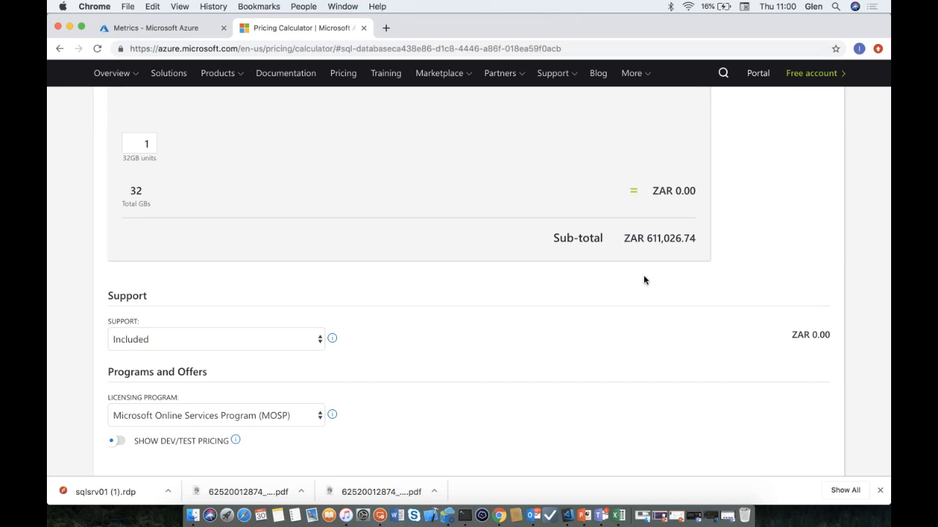
scroll(644, 279, "up", 4)
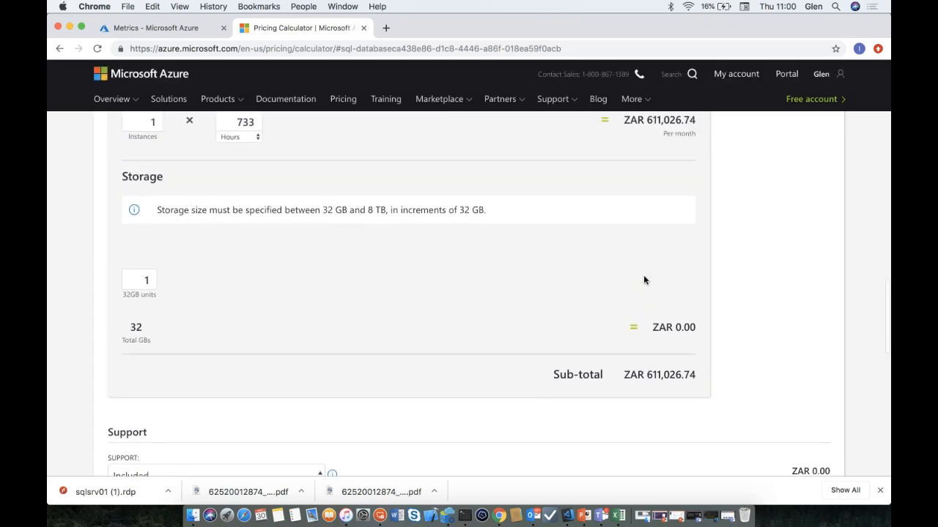
scroll(644, 280, "up", 1)
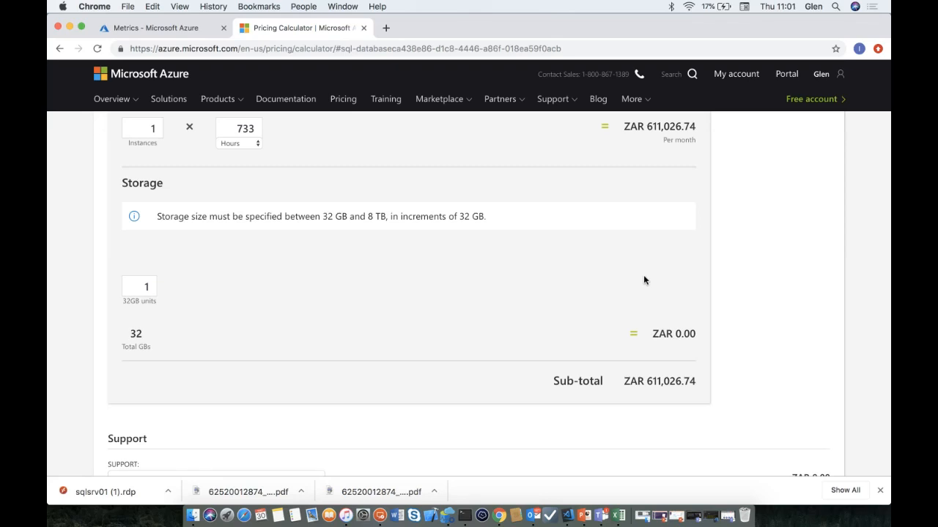
scroll(644, 280, "up", 5)
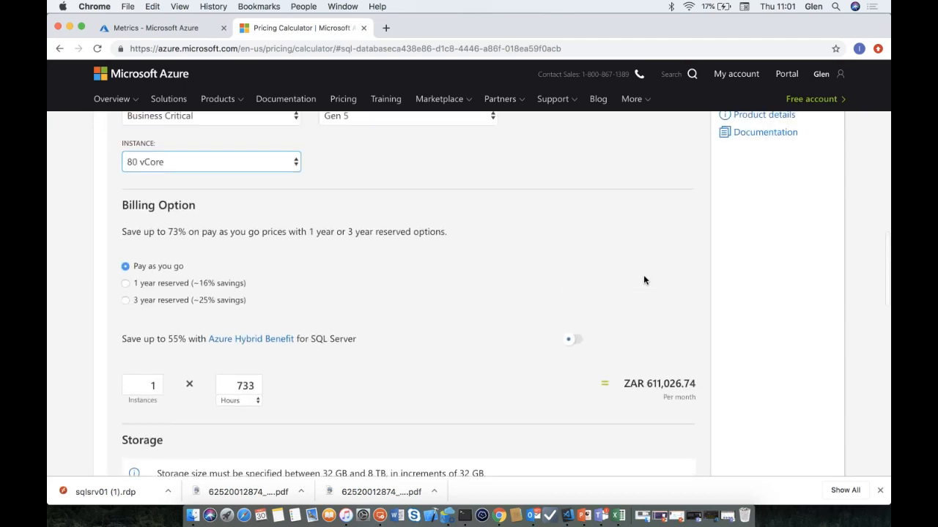
scroll(644, 280, "up", 2)
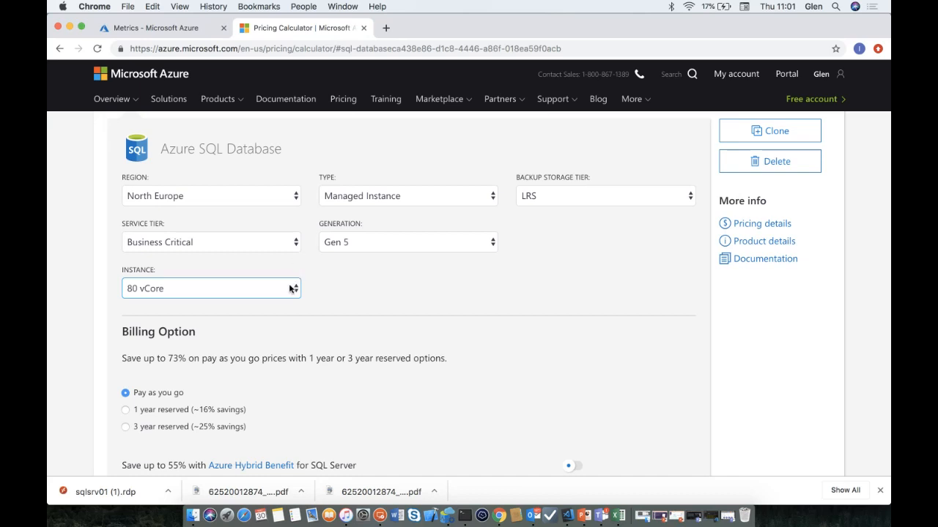
- Set the SQL estimate to Single Database on the DTU purchase model at the Basic tier
left_click(414, 201)
left_click(388, 223)
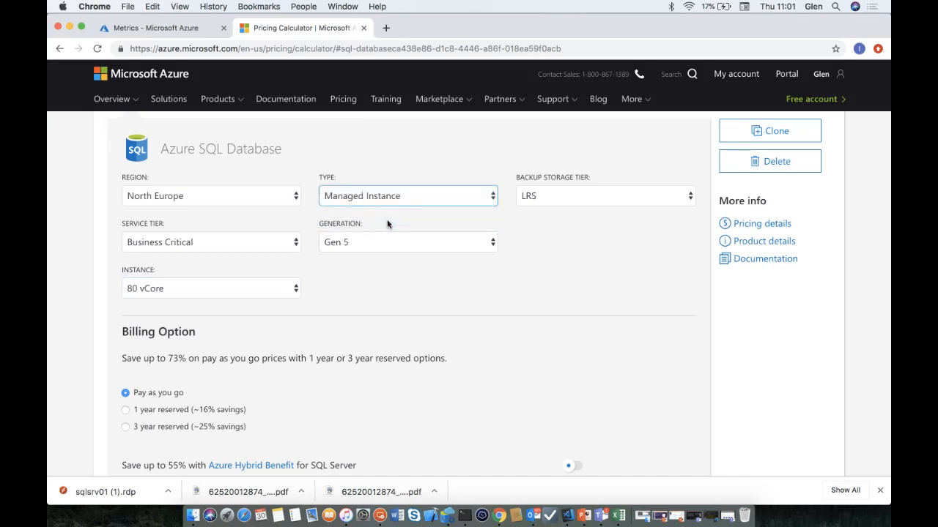
key("s")
left_click(288, 242)
left_click(259, 255)
left_click(344, 242)
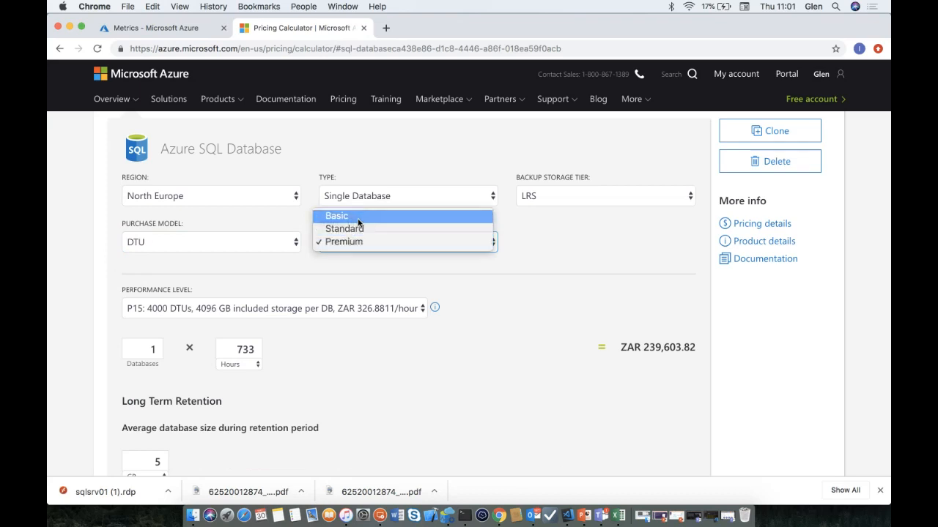
left_click(358, 219)
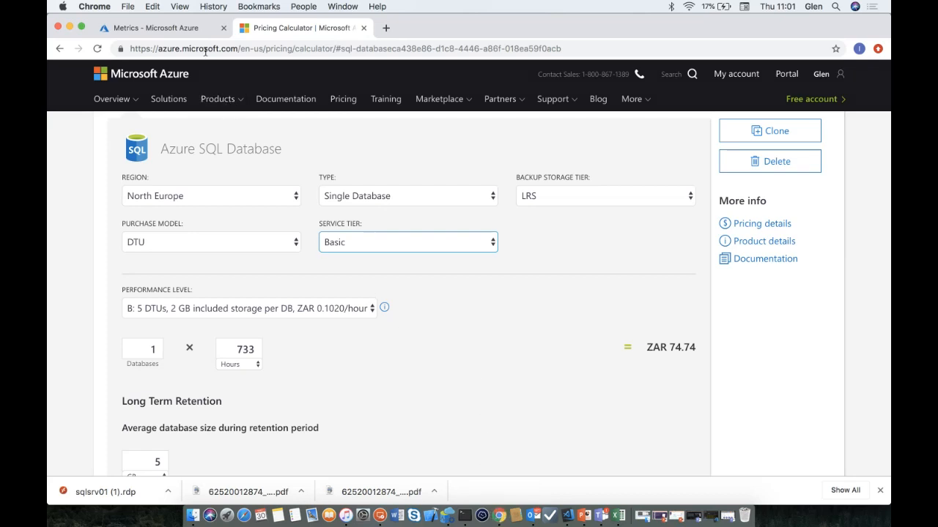
- Back in Azure Portal, open the azuresql database from SQL databases and launch its Query editor
left_click(194, 31)
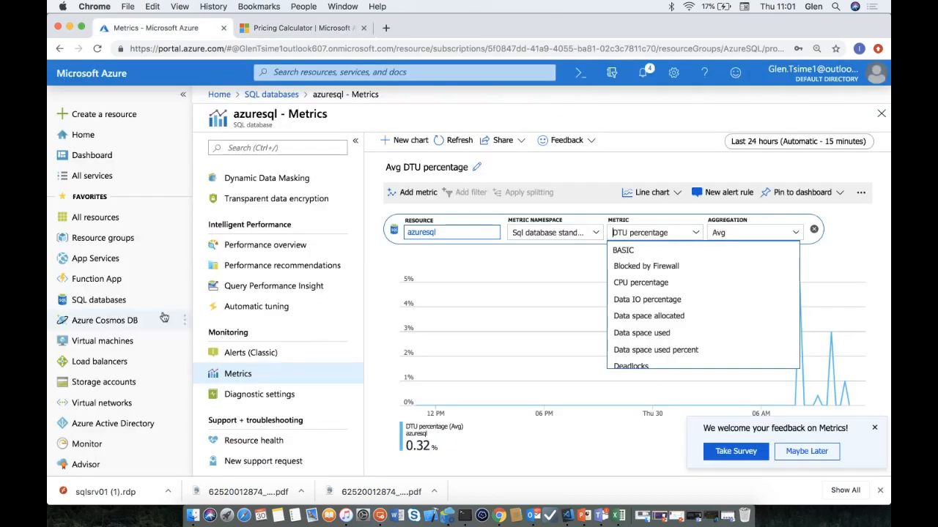
left_click(134, 303)
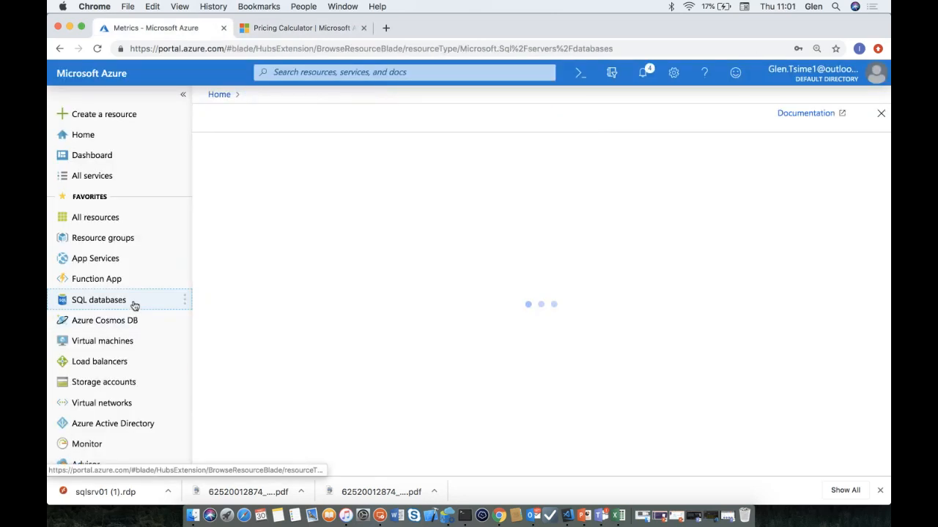
left_click(266, 254)
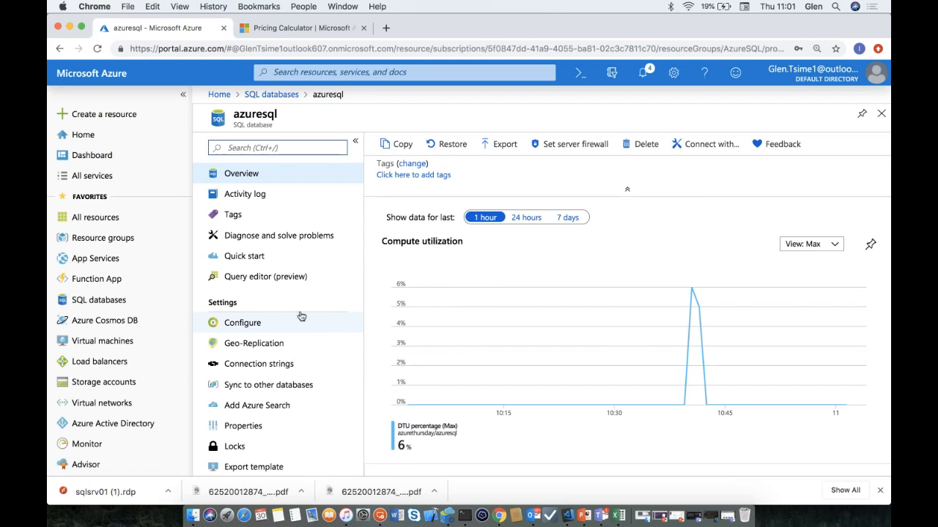
left_click(273, 279)
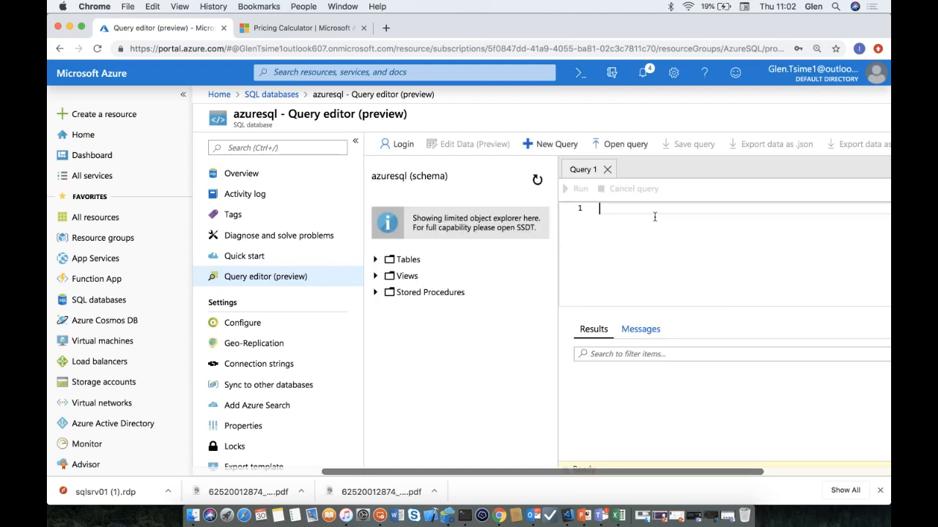
- Run SELECT Count (*) FROM orders to get 549 rows, then stop sharing the desktop in Teams
type("SELECT Count")
type(" *")
key("Left")
type("(*) FROM orders")
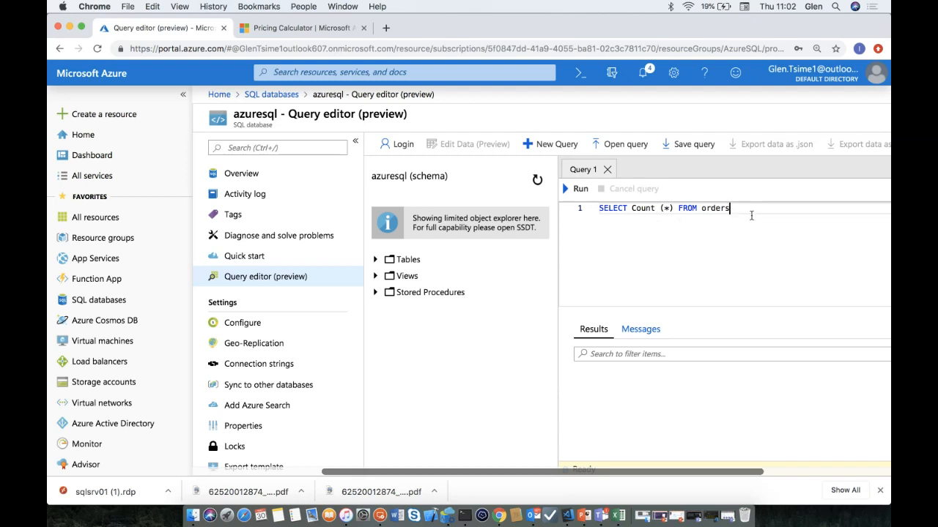
left_click_drag(751, 214, 578, 215)
left_click(583, 190)
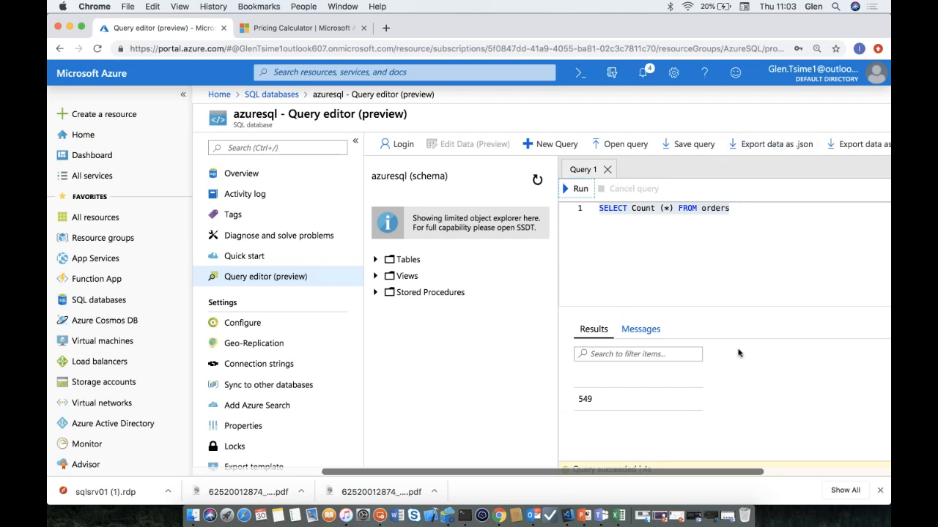
left_click(695, 515)
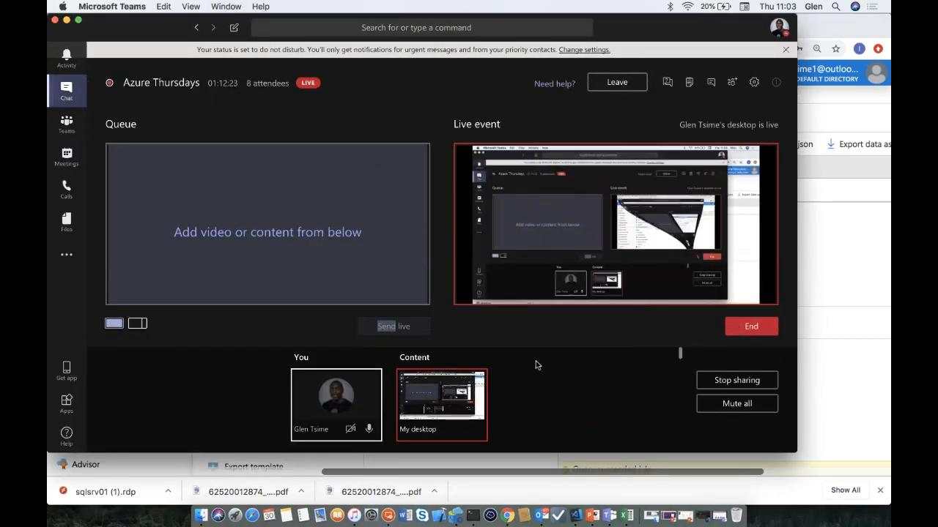
left_click(745, 379)
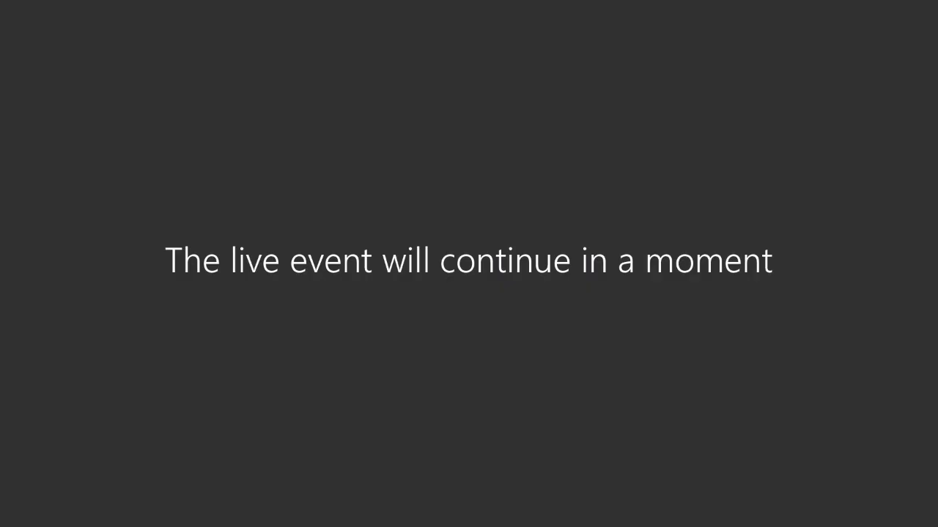